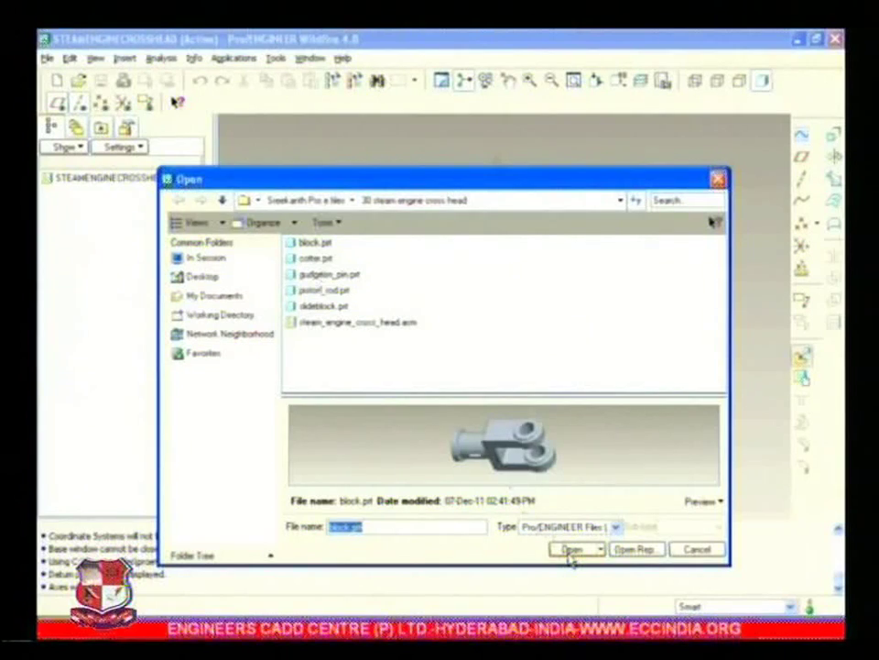
- Place block.prt in the assembly with a Default constraint and accept the placement
middle_click_drag(444, 369, 363, 438)
left_click(304, 560)
left_click(291, 539)
middle_click_drag(528, 308, 476, 403)
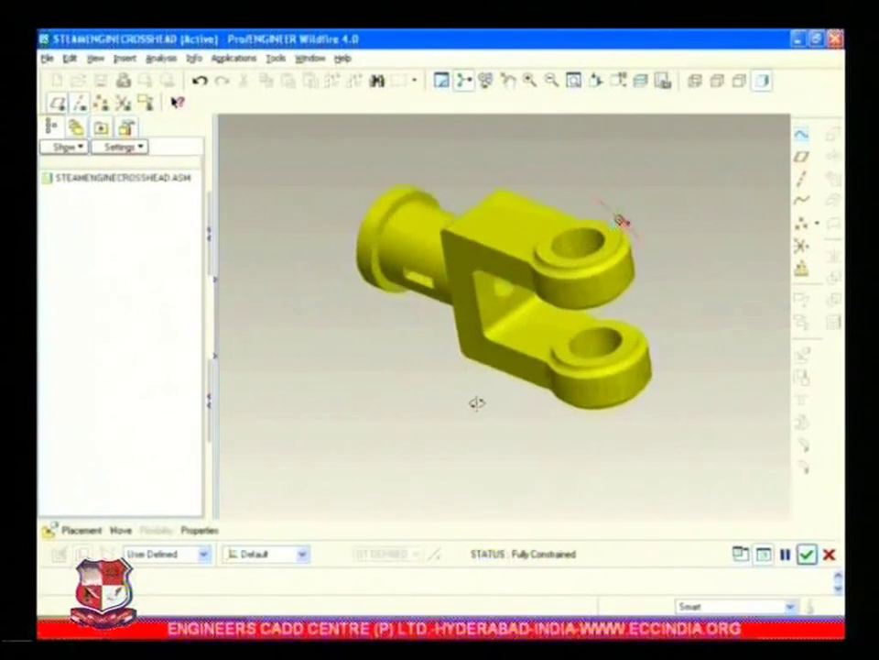
left_click(806, 555)
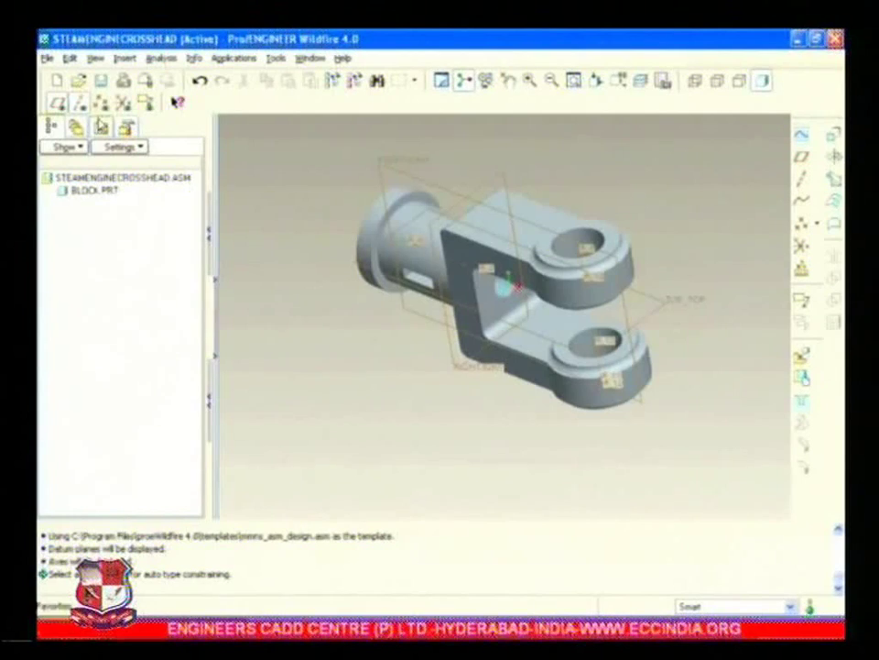
middle_click_drag(279, 289, 318, 298)
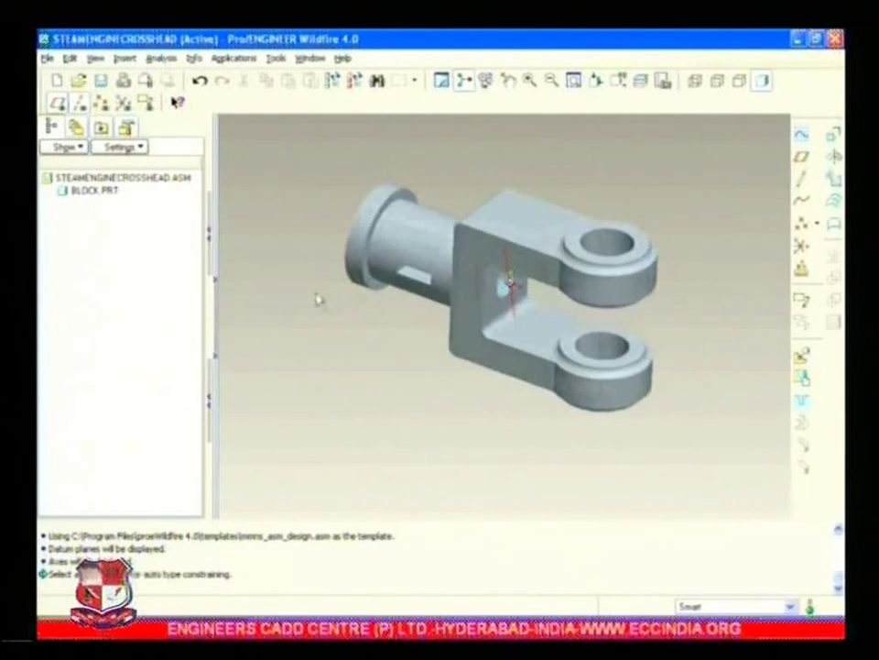
- Bring slideblock.prt into the assembly as the second component
left_click(801, 360)
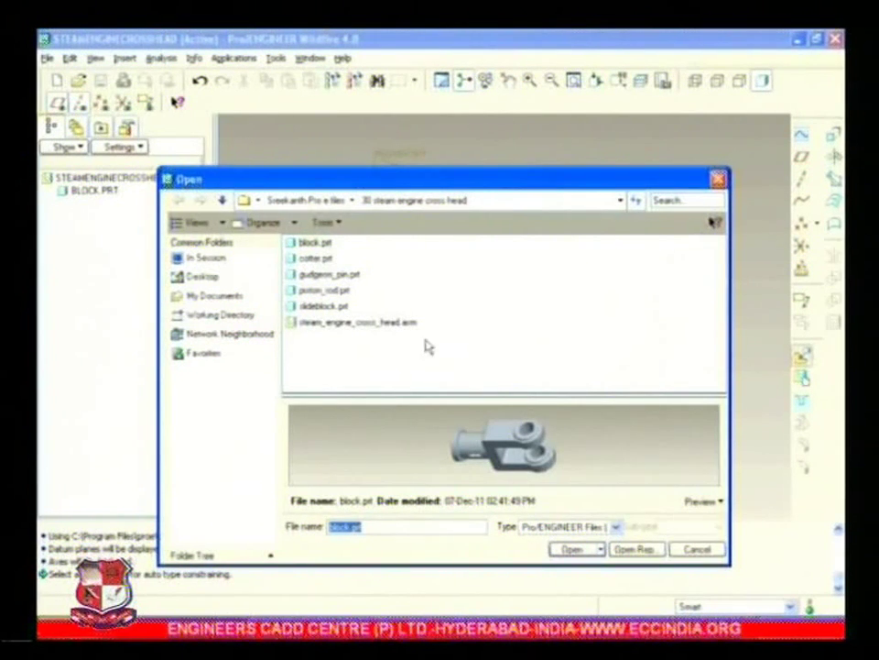
left_click(326, 306)
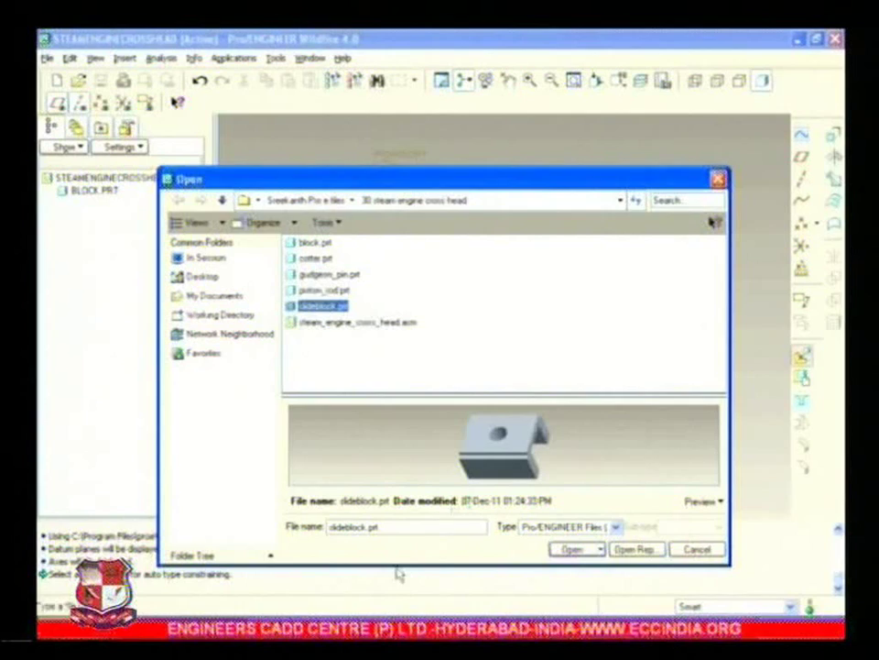
left_click(569, 550)
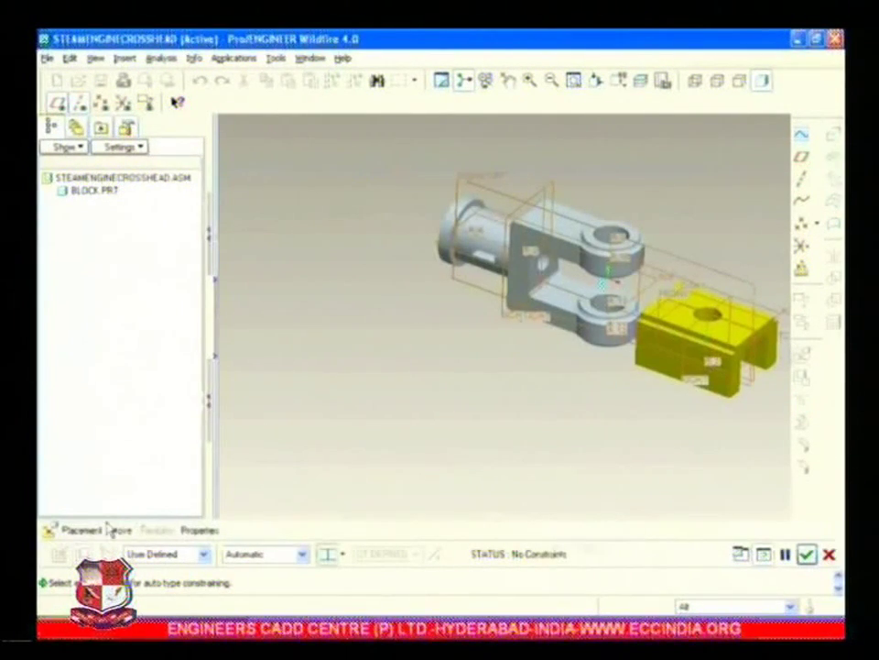
- Align the slide block's hole axis with the axis of the block's upper fork hole
left_click(82, 530)
left_click(299, 391)
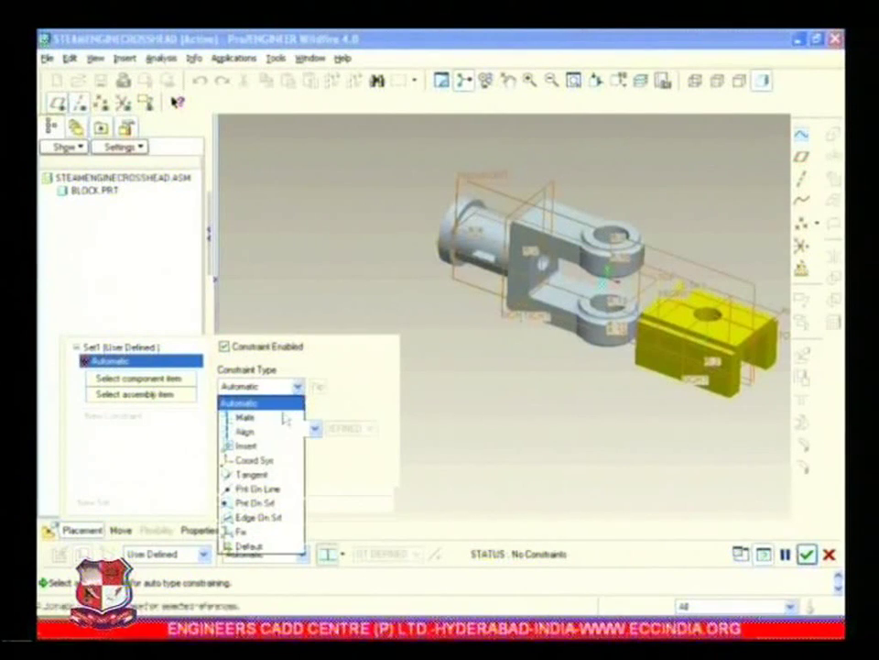
left_click(246, 430)
scroll(705, 359, "down", 3)
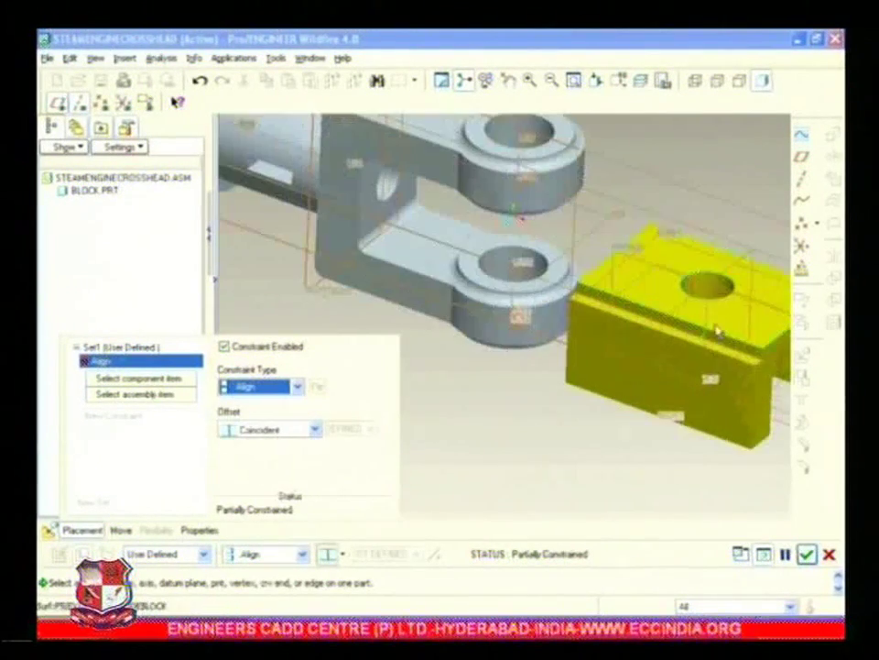
left_click(708, 325)
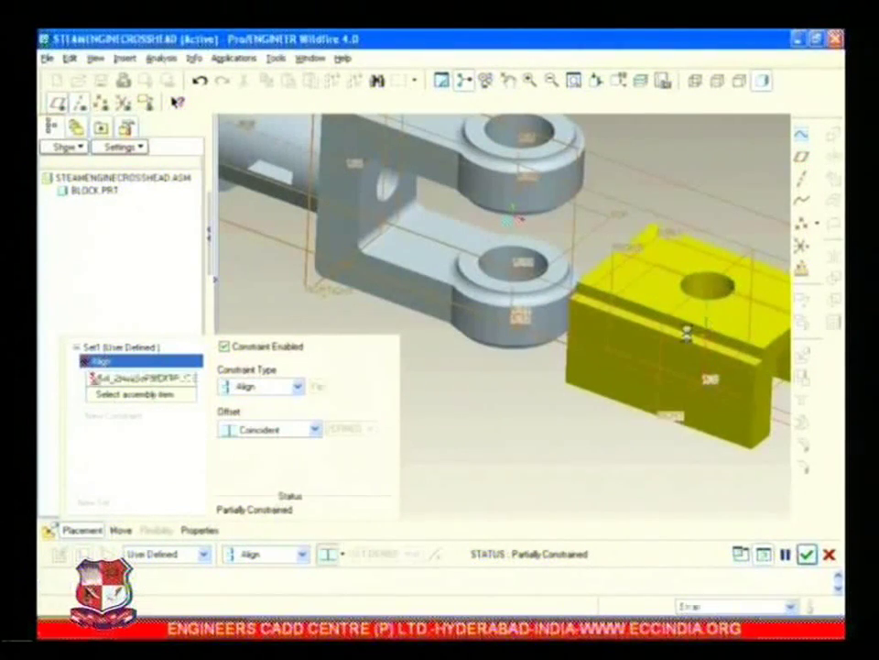
left_click(520, 177)
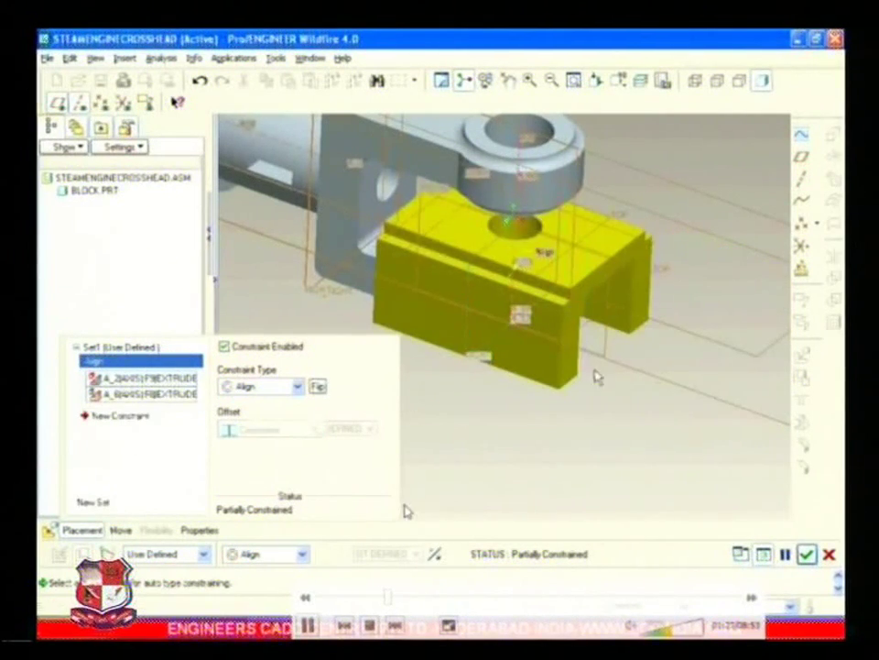
scroll(595, 384, "up", 3)
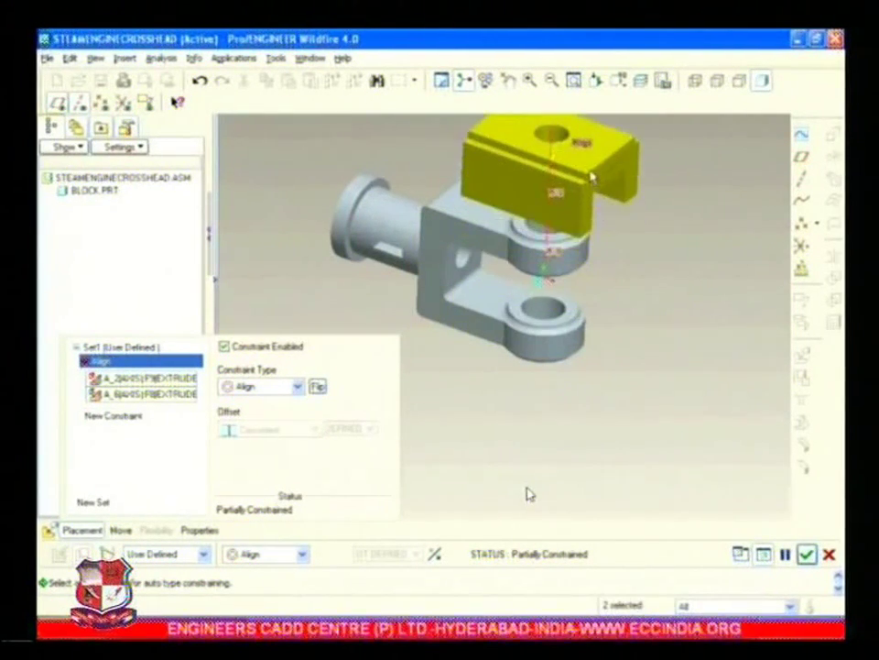
- Add a coincident Mate constraint between the slide block's flat holed face and the top face of the upper fork boss
left_click(119, 415)
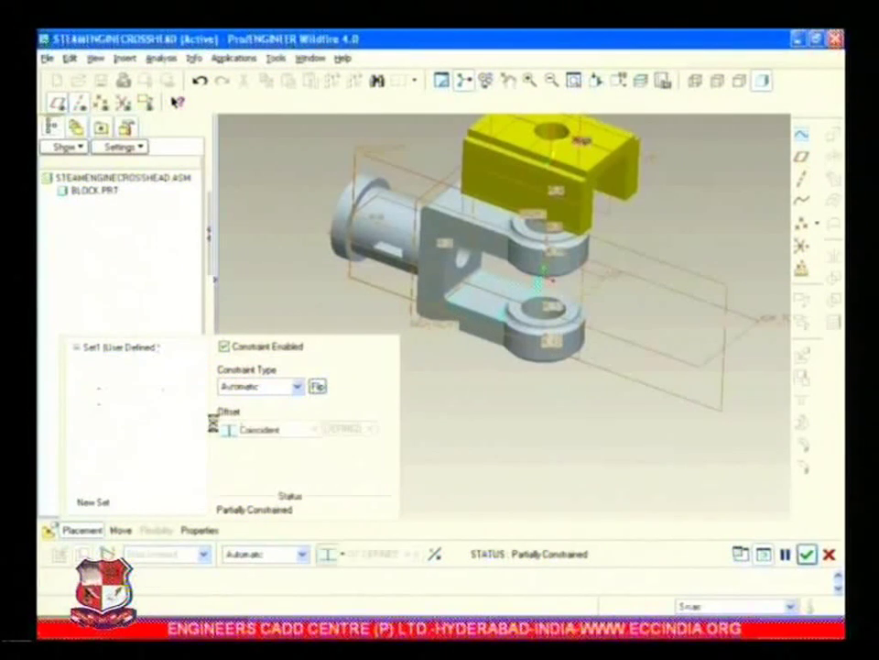
left_click(298, 388)
left_click(245, 417)
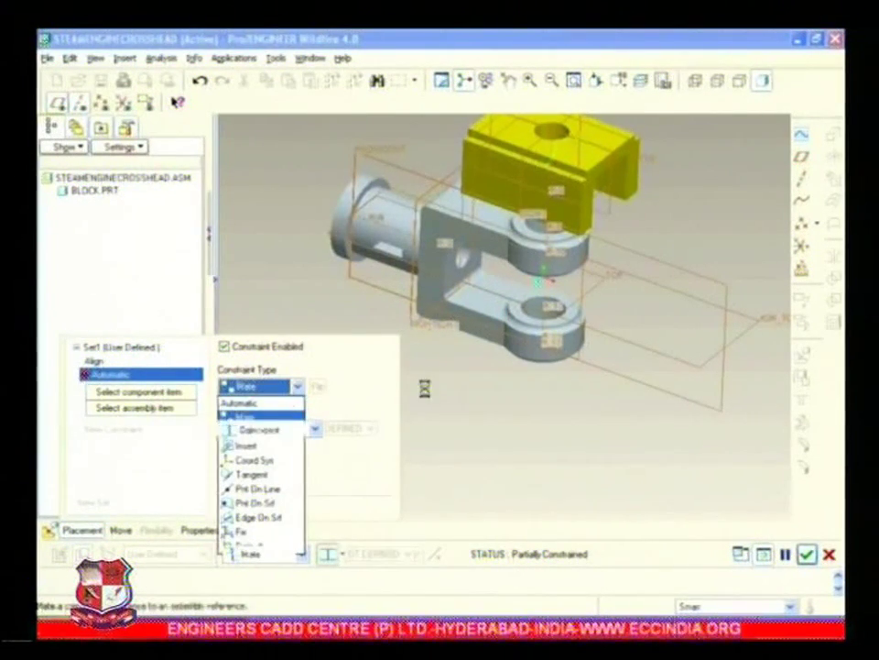
left_click(617, 147)
scroll(579, 250, "down", 3)
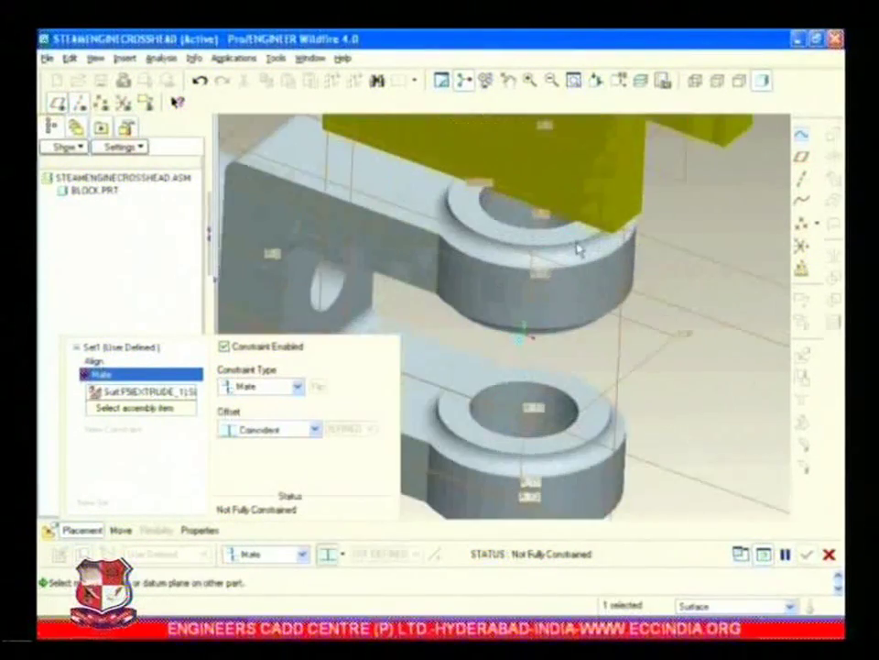
left_click(568, 240)
scroll(577, 243, "up", 2)
mouse_move(584, 251)
middle_mouse_down()
mouse_move(599, 285)
mouse_move(610, 263)
mouse_move(584, 267)
mouse_move(567, 263)
mouse_move(576, 264)
mouse_move(571, 257)
middle_mouse_up()
scroll(674, 355, "up", 2)
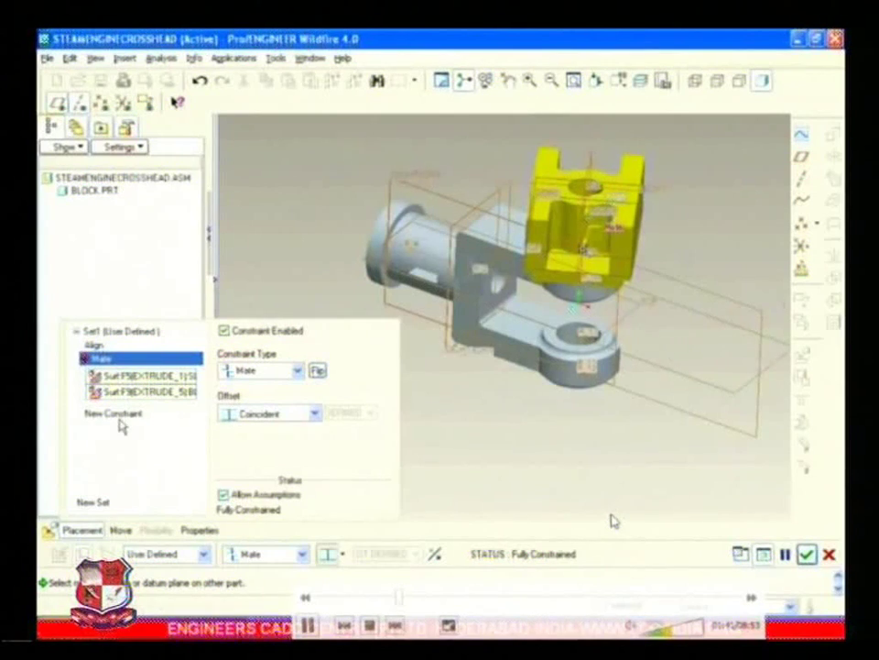
- Add an Align constraint between the slide block's FRONT datum plane and the assembly's ASM_FRONT plane
left_click(119, 418)
left_click(297, 370)
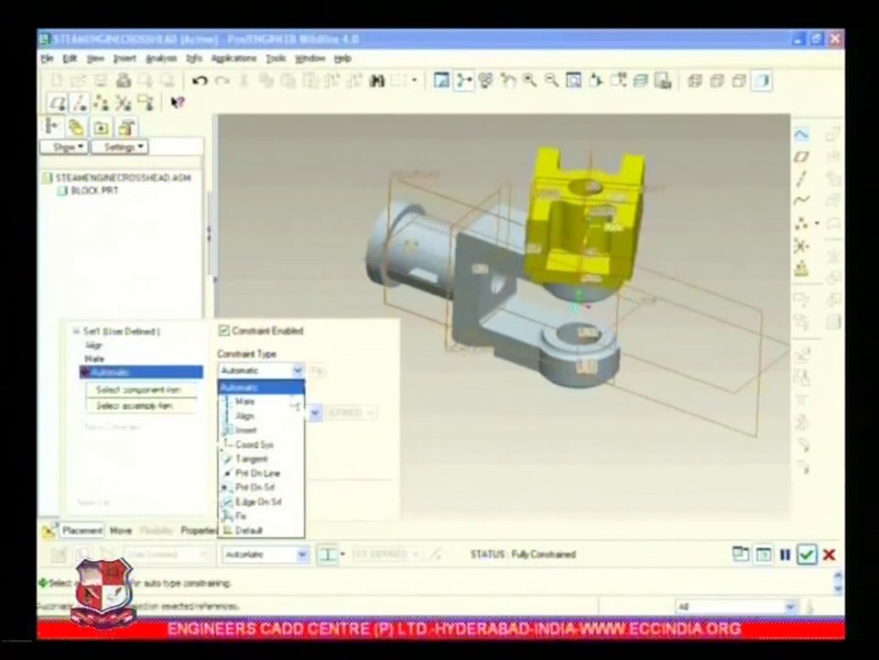
left_click(286, 416)
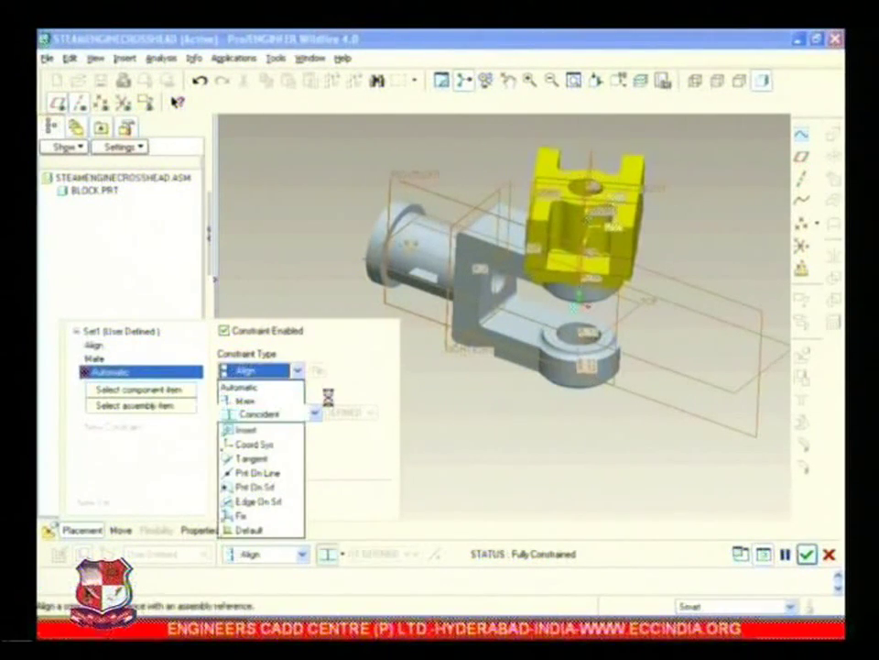
left_click(593, 165)
mouse_move(434, 179)
middle_mouse_down()
mouse_move(405, 175)
mouse_move(422, 164)
middle_mouse_up()
left_click(448, 177)
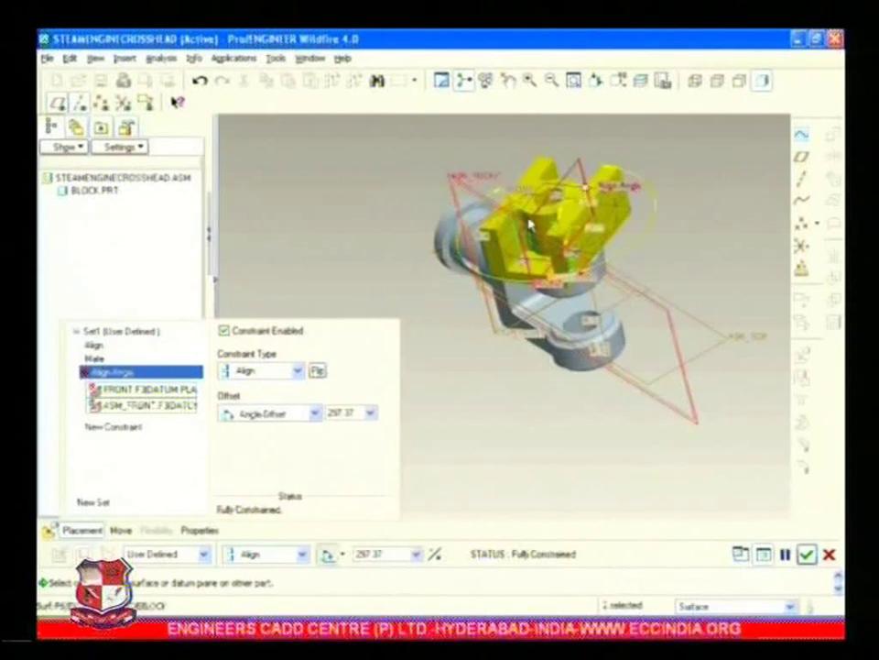
- Set the Align constraint's angle offset to 0 and accept the slide block's placement
left_click_drag(578, 186, 450, 274)
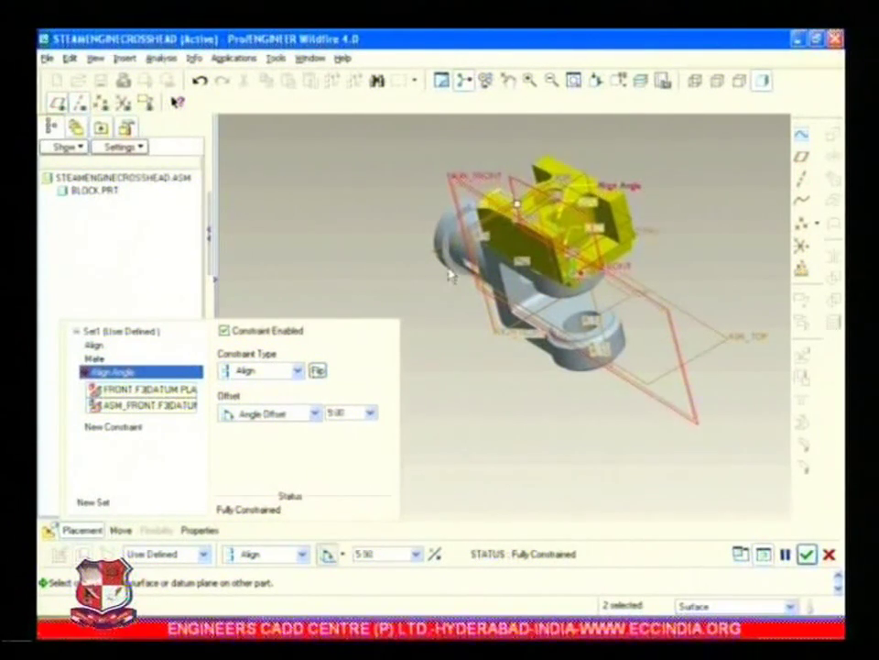
left_click(354, 412)
type("0")
key("Return")
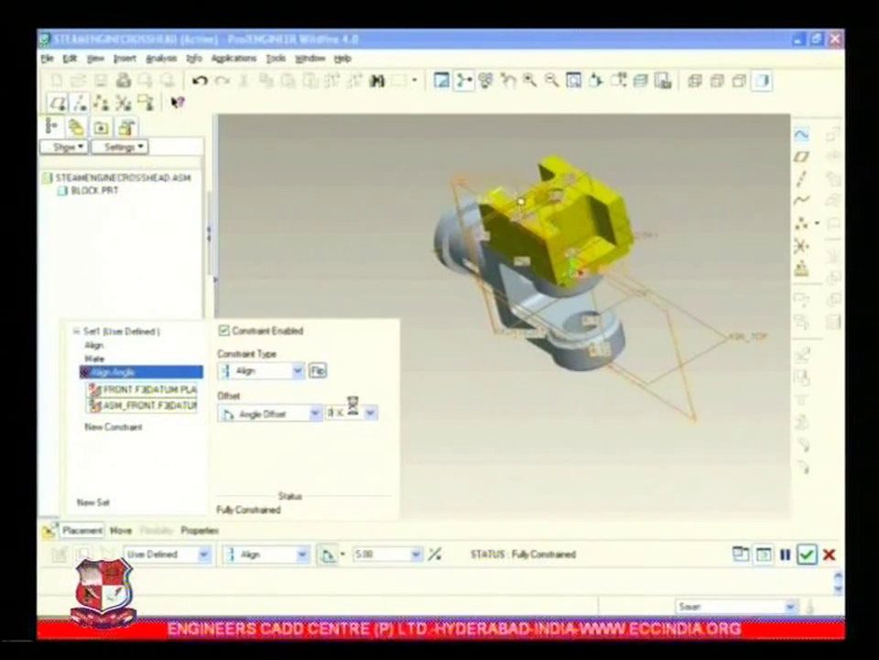
middle_click_drag(461, 404, 518, 387)
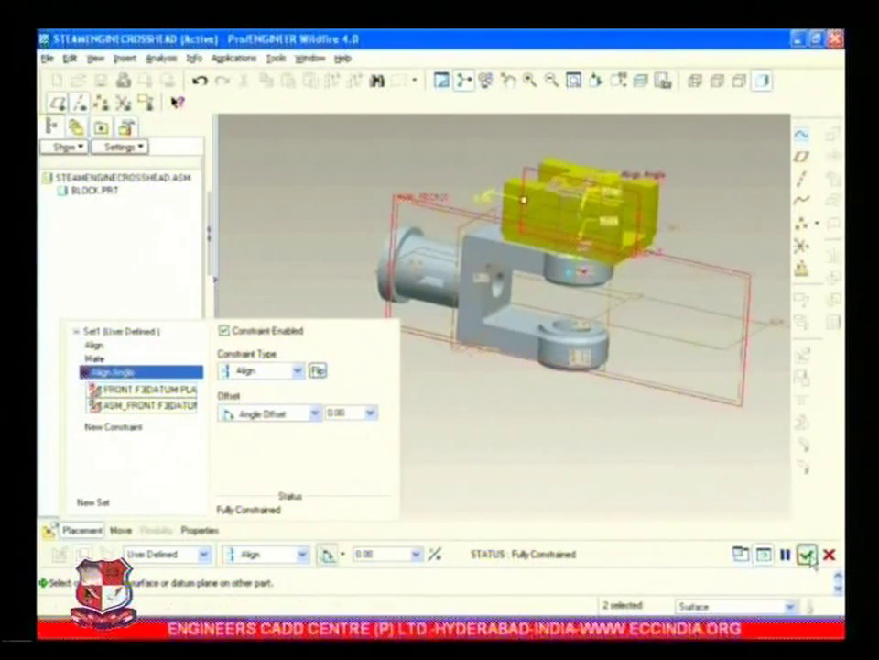
left_click(807, 554)
scroll(696, 403, "down", 2)
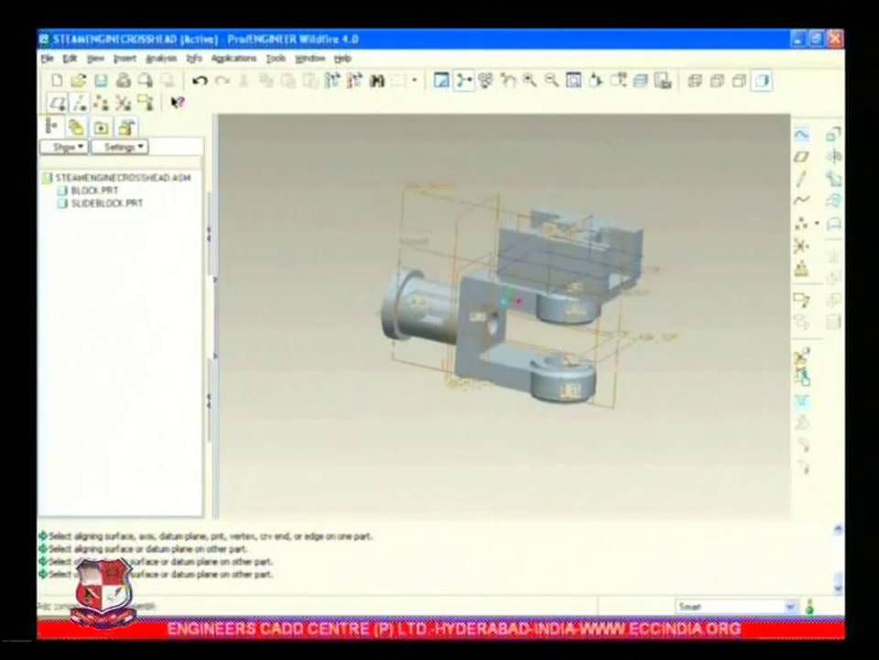
- Add a second slideblock.prt and align its hole axis with the axis of the block's lower fork hole
left_click(802, 358)
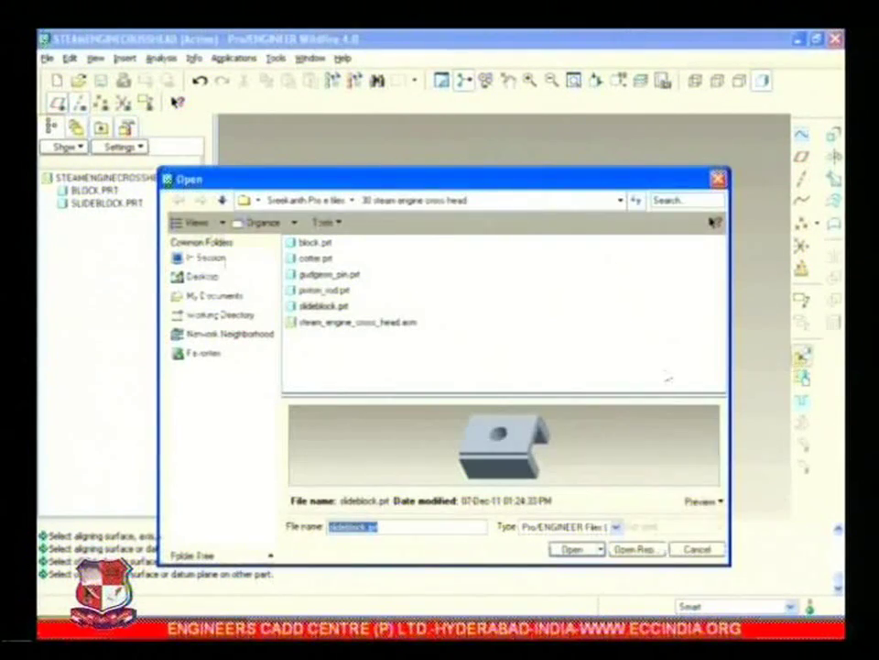
left_click(570, 549)
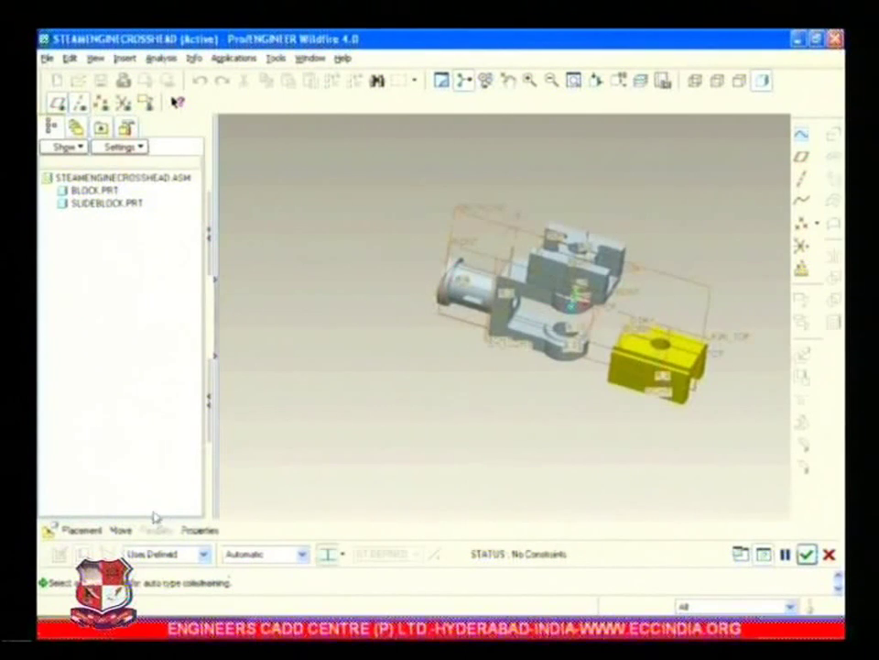
left_click(94, 534)
left_click(297, 388)
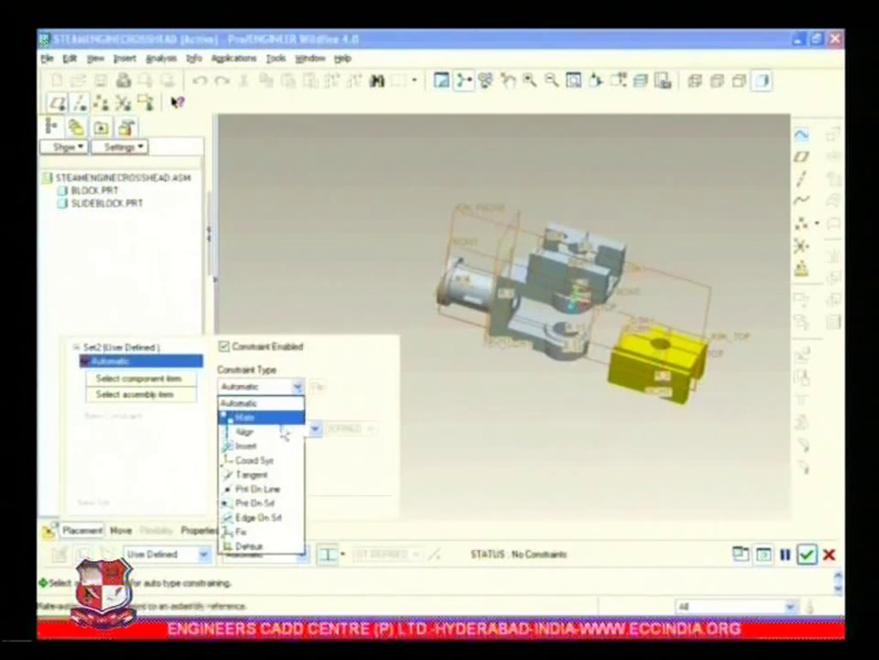
left_click(278, 440)
scroll(694, 364, "down", 5)
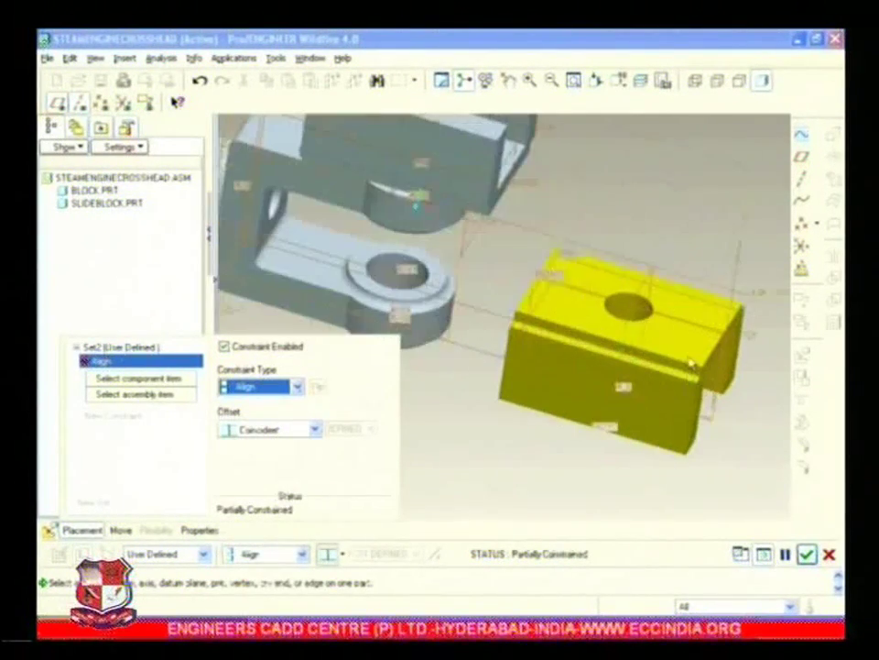
left_click(628, 339)
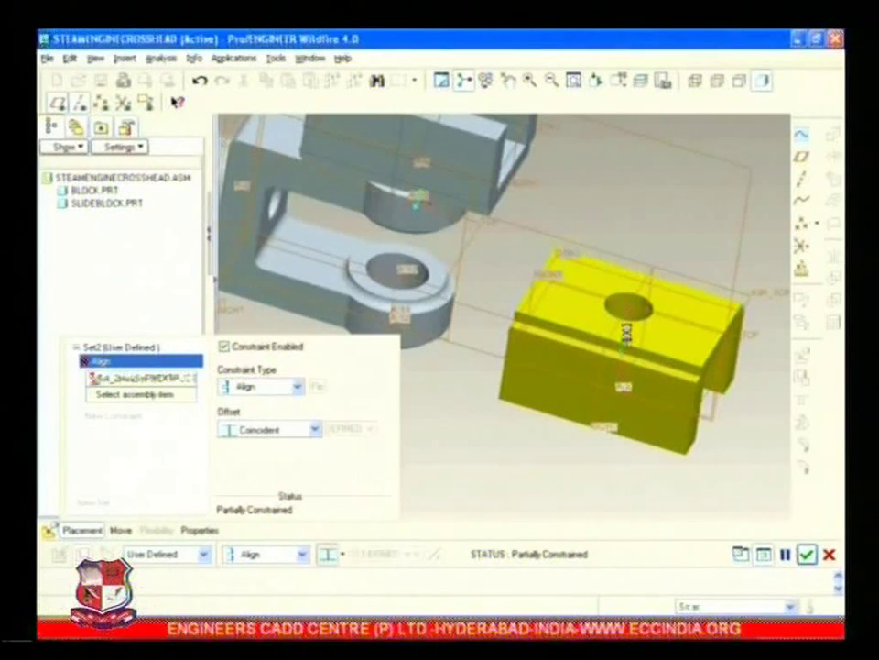
left_click(398, 291)
scroll(472, 334, "up", 5)
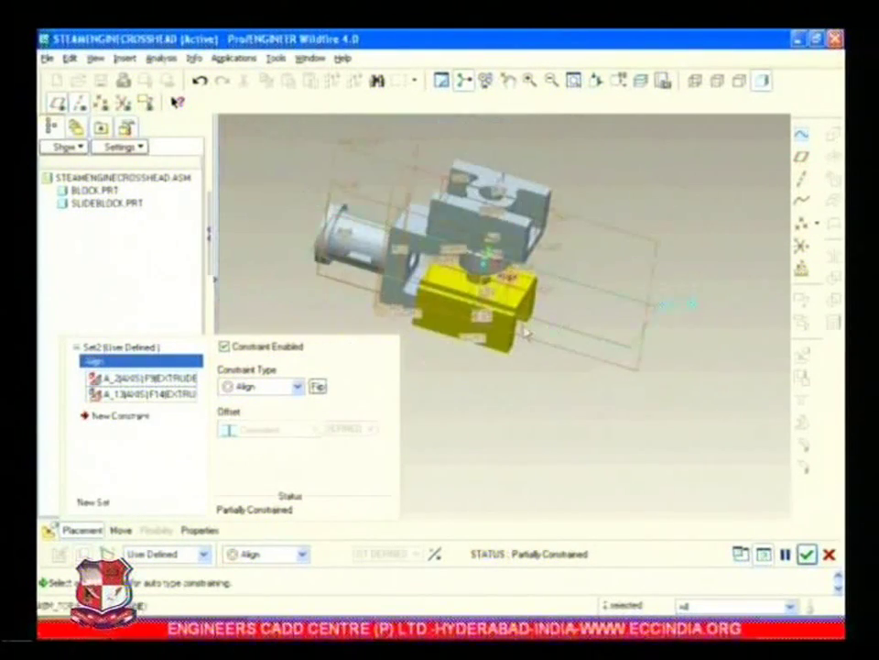
- Add a coincident Mate constraint between the second slide block's flat holed face and the underside of the lower fork boss
left_click(129, 415)
left_click(297, 386)
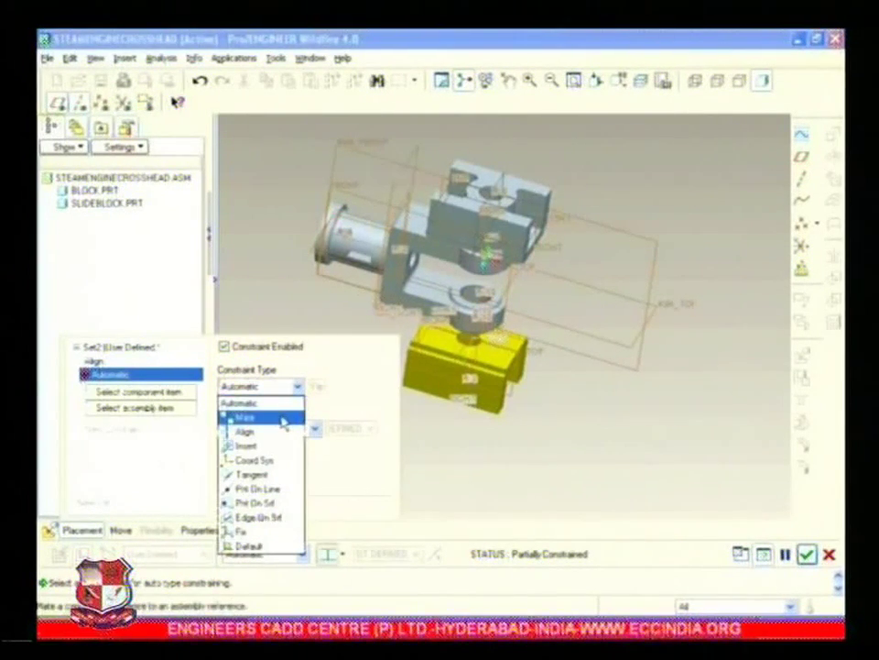
left_click(240, 417)
middle_click_drag(460, 421, 546, 365)
scroll(501, 362, "down", 5)
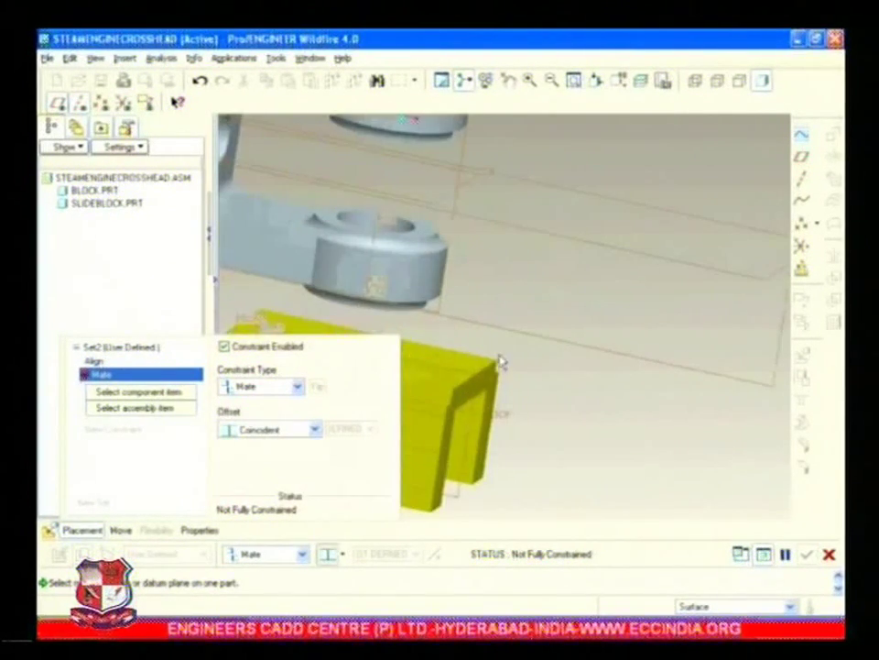
left_click(475, 364)
middle_click_drag(475, 364, 587, 320)
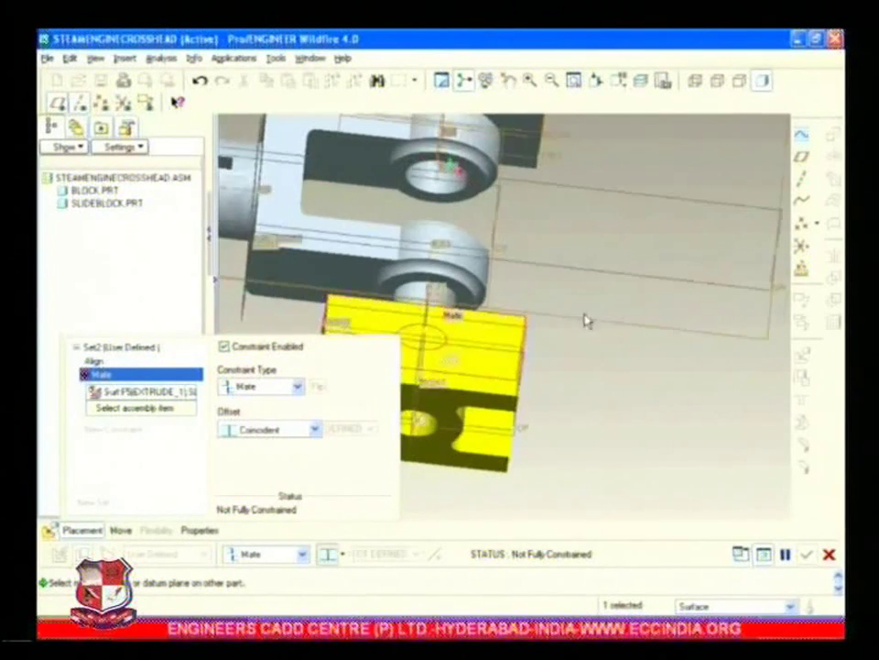
left_click(474, 304)
scroll(622, 310, "up", 5)
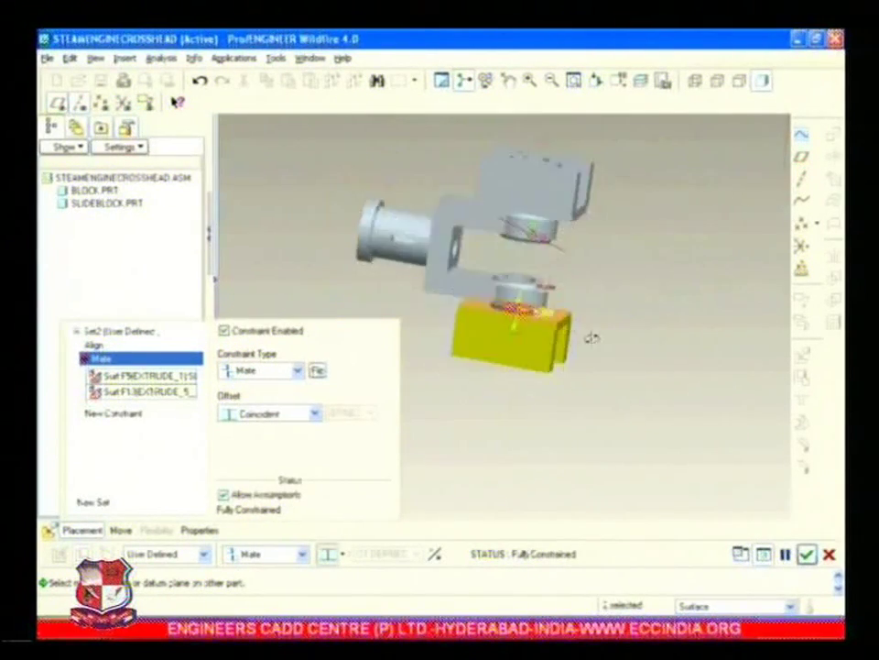
middle_click_drag(535, 339, 530, 426)
- Add an Align constraint between the second slide block's FRONT datum plane and the assembly's ASM_FRONT plane
left_click(123, 414)
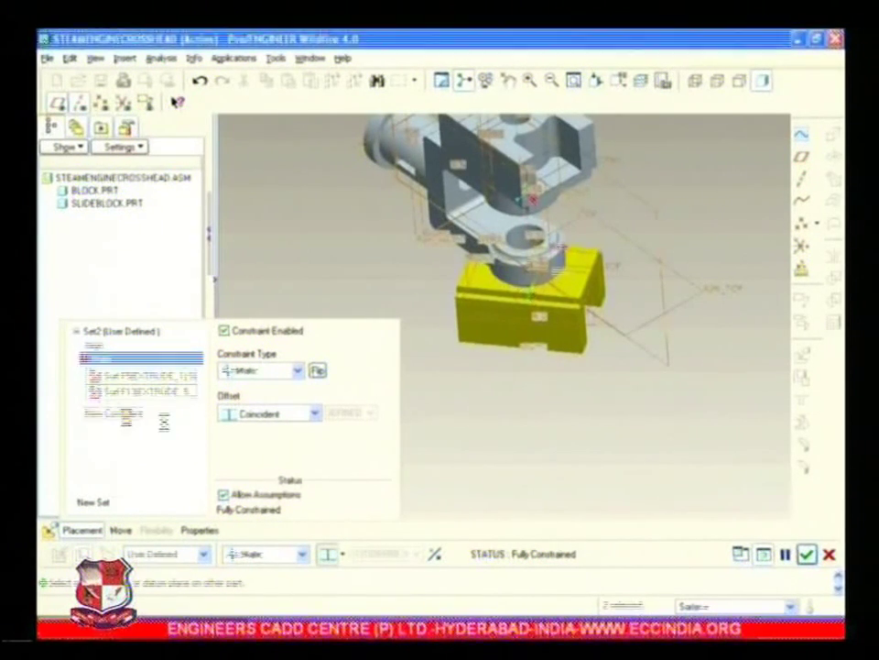
left_click(298, 371)
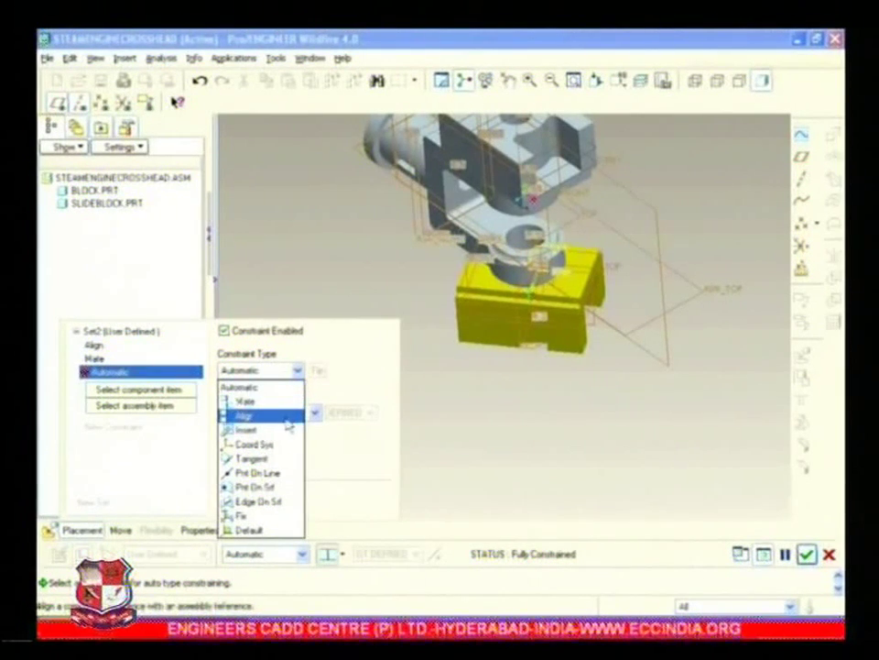
left_click(290, 415)
middle_click_drag(416, 400, 541, 406)
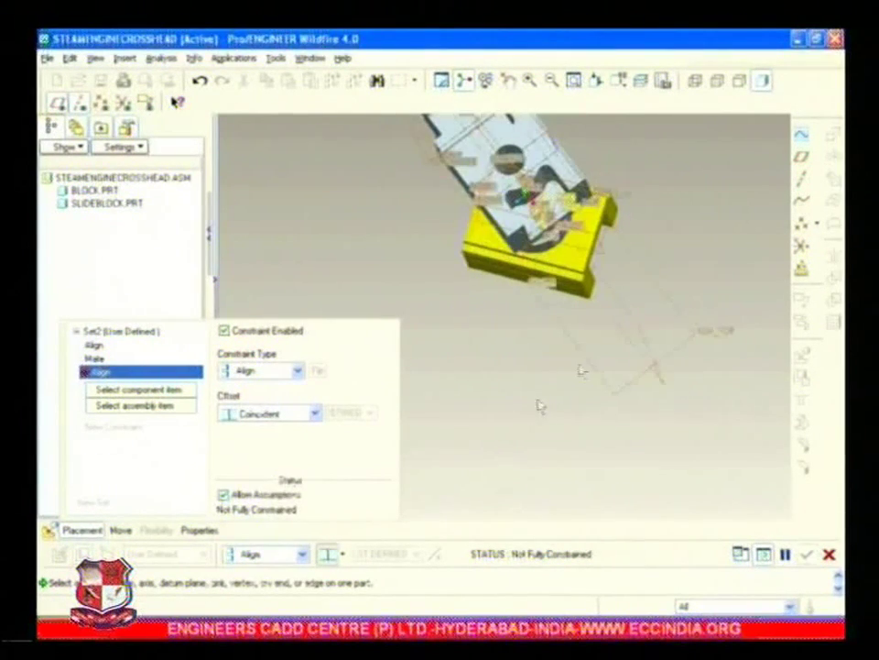
left_click(605, 261)
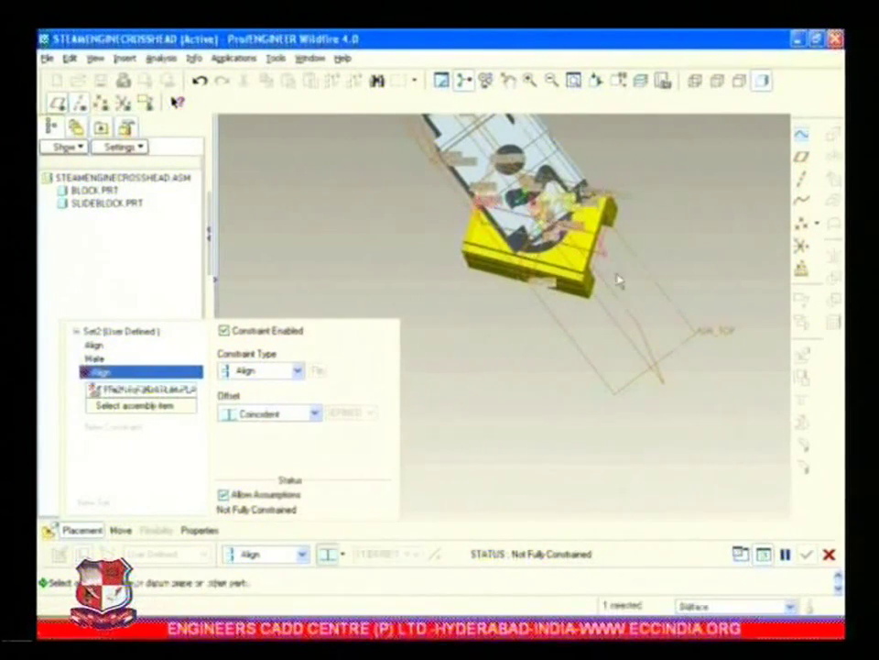
left_click(641, 334)
- Set the Align constraint's angle offset to 0 and accept the second slide block's placement
left_click_drag(484, 206, 502, 179)
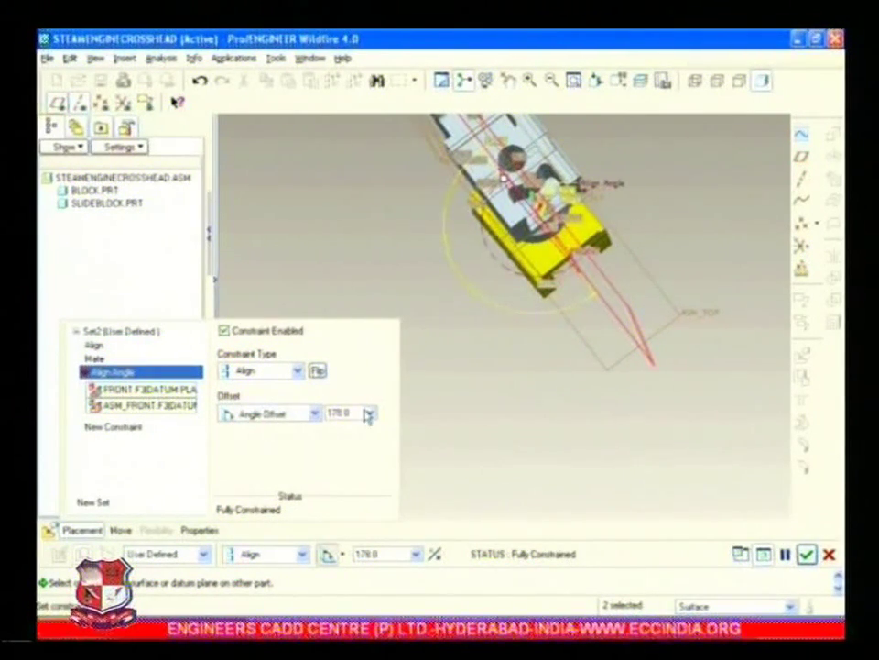
double_click(353, 413)
type("0")
key("Return")
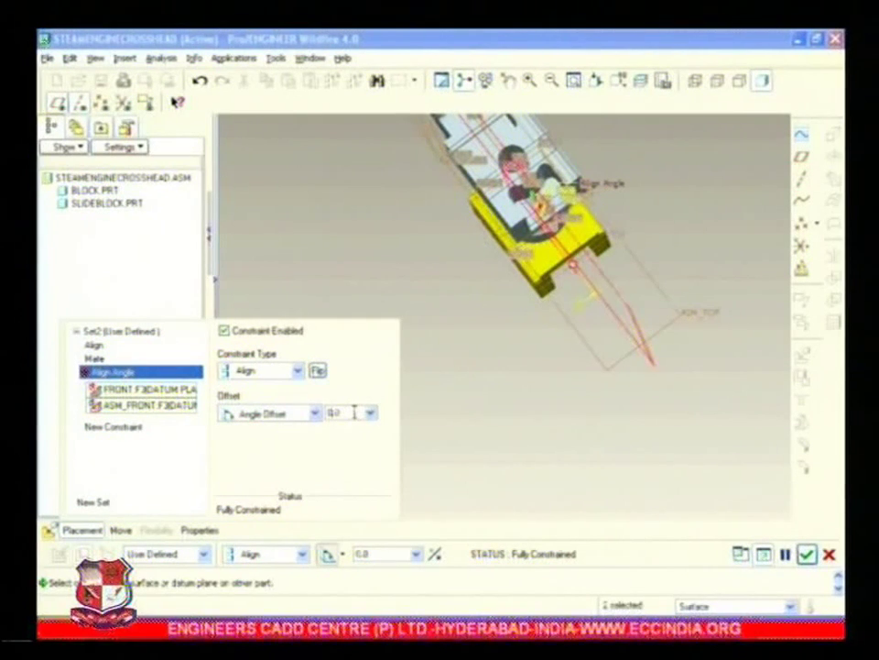
left_click(807, 556)
- Check the parts list in the Adobe Reader drawing, return to the assembly and add piston_rod.prt as the next component
middle_click_drag(559, 458, 608, 393, "ctrl")
scroll(654, 357, "down", 3)
left_click(802, 358)
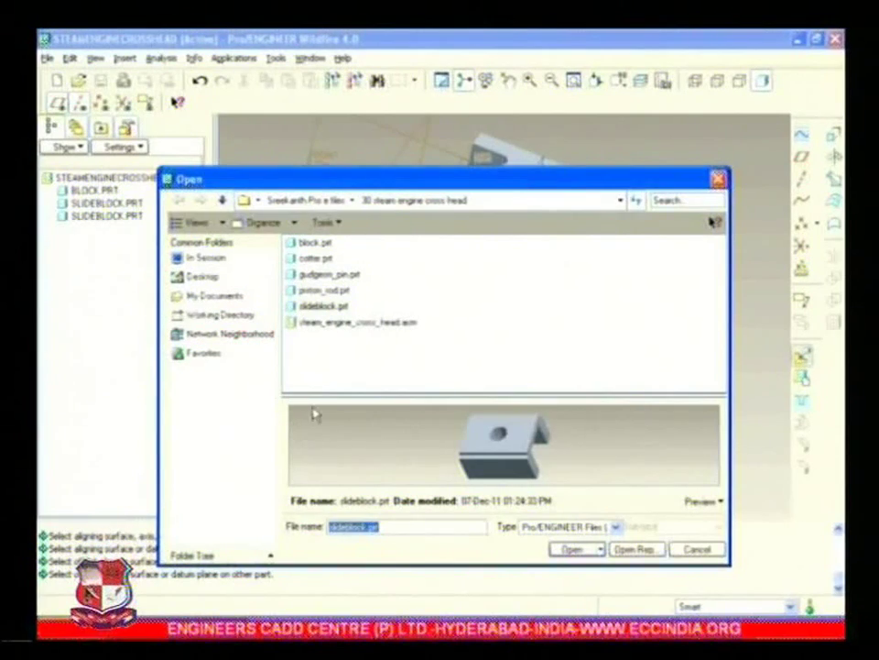
key("alt+Tab")
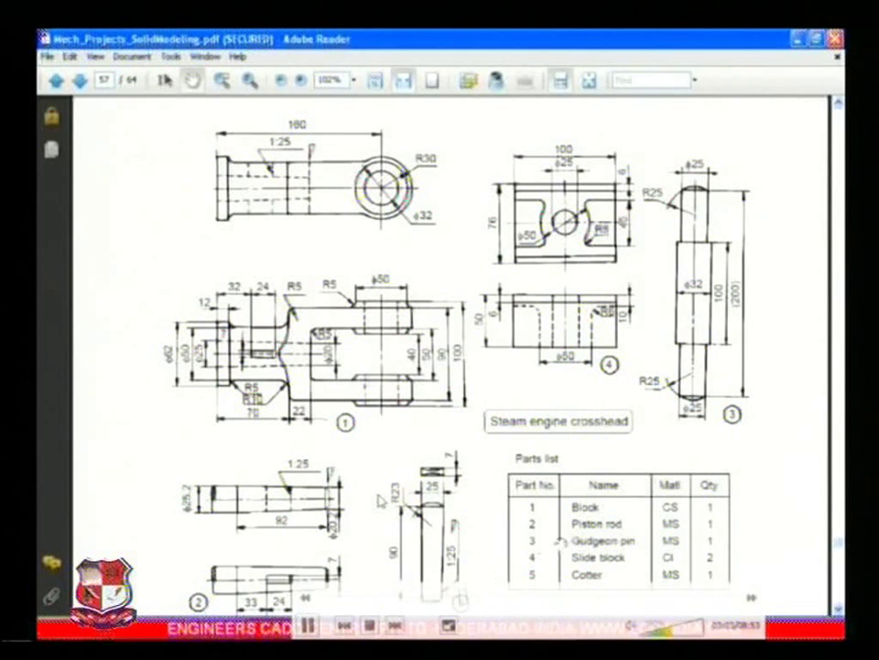
key("alt+Tab")
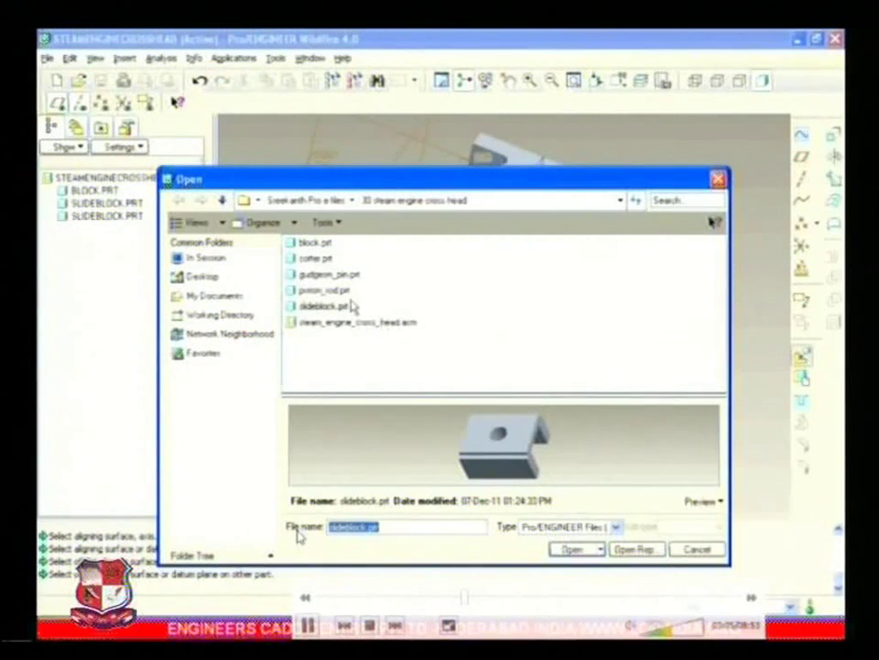
left_click(322, 291)
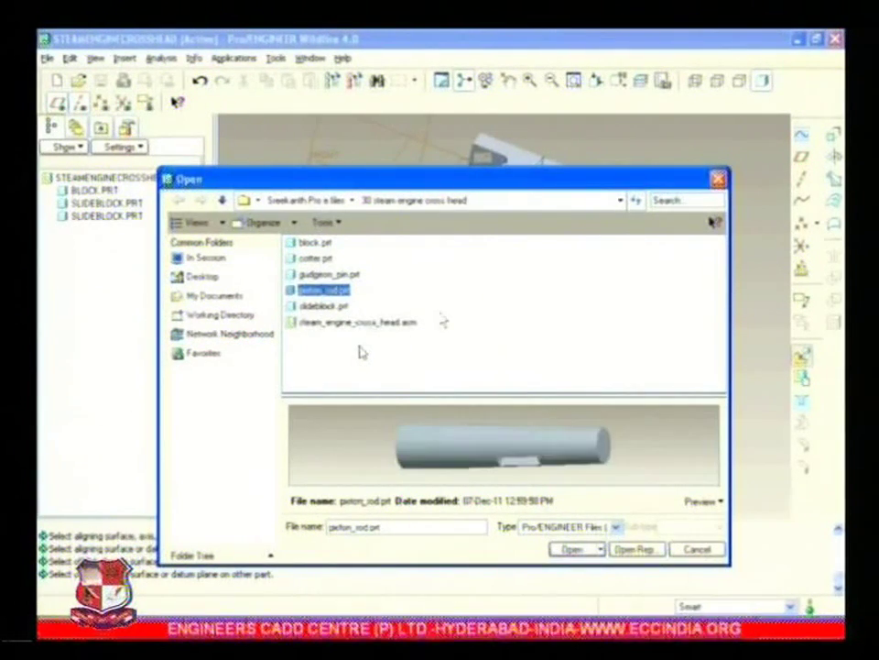
left_click(569, 549)
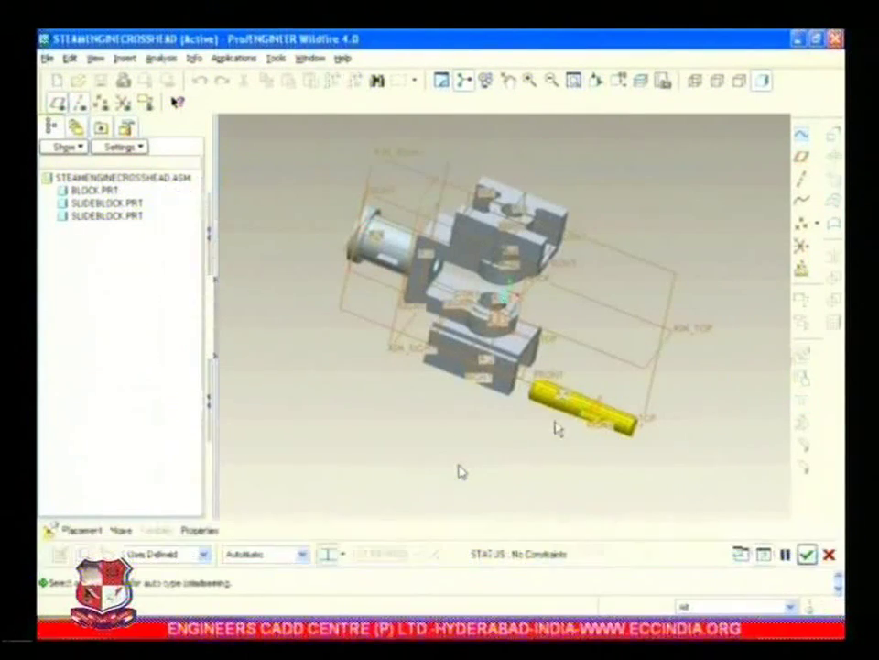
- Add an Align constraint between the piston rod's axis and the axis of the block's cylindrical bore
left_click(82, 530)
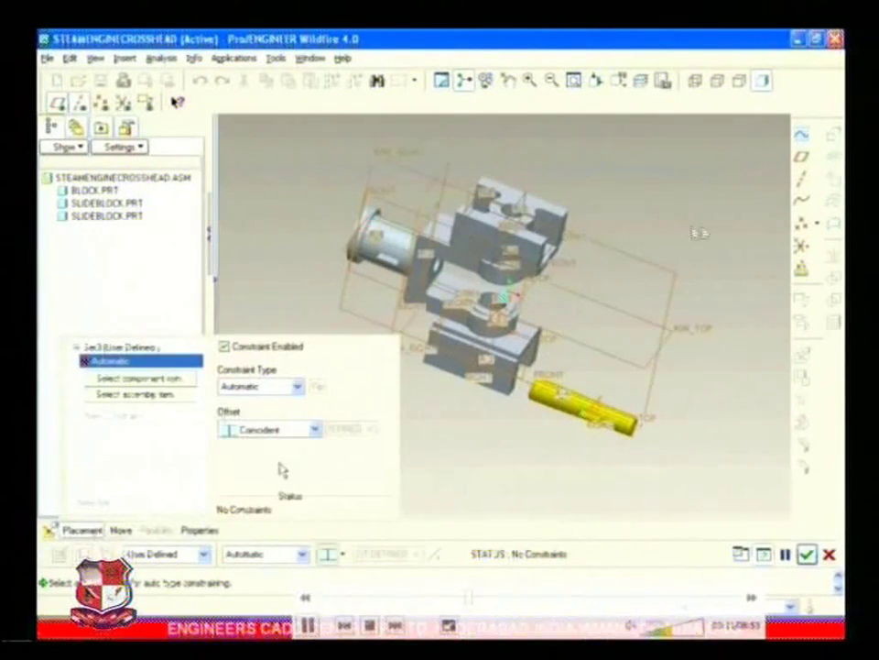
left_click(297, 386)
left_click(272, 437)
scroll(534, 412, "down", 5)
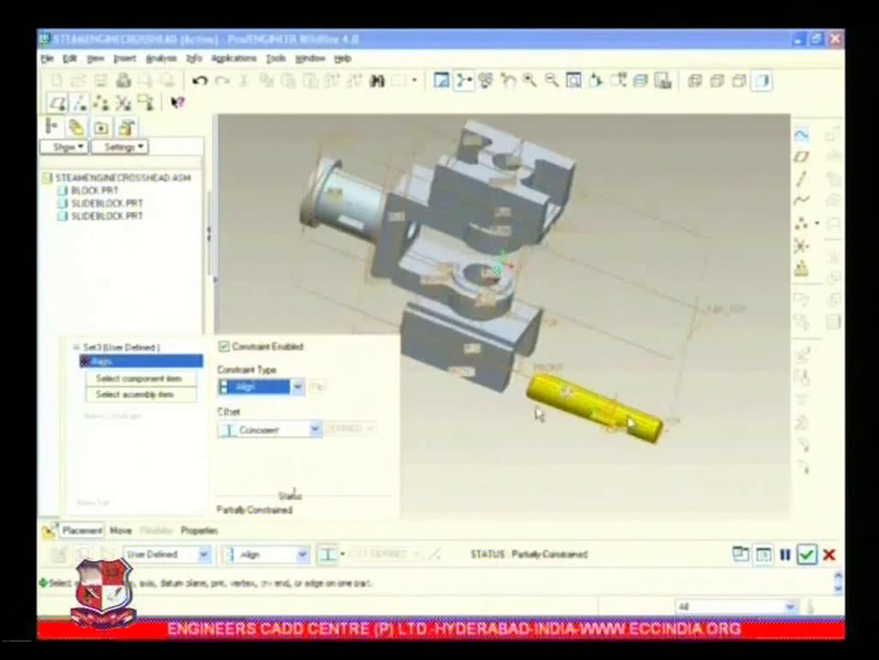
left_click(628, 421)
scroll(481, 308, "up", 5)
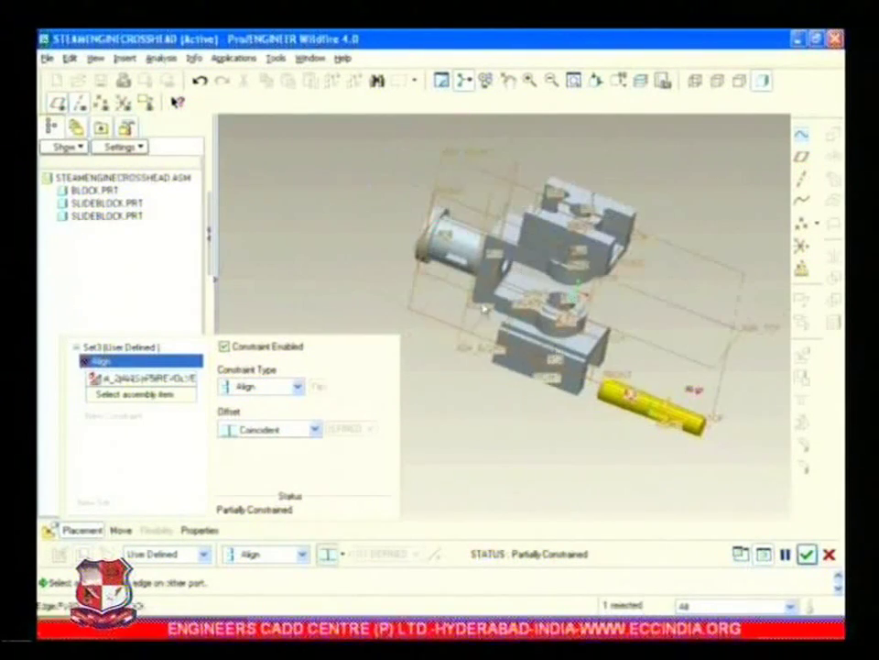
left_click(467, 292)
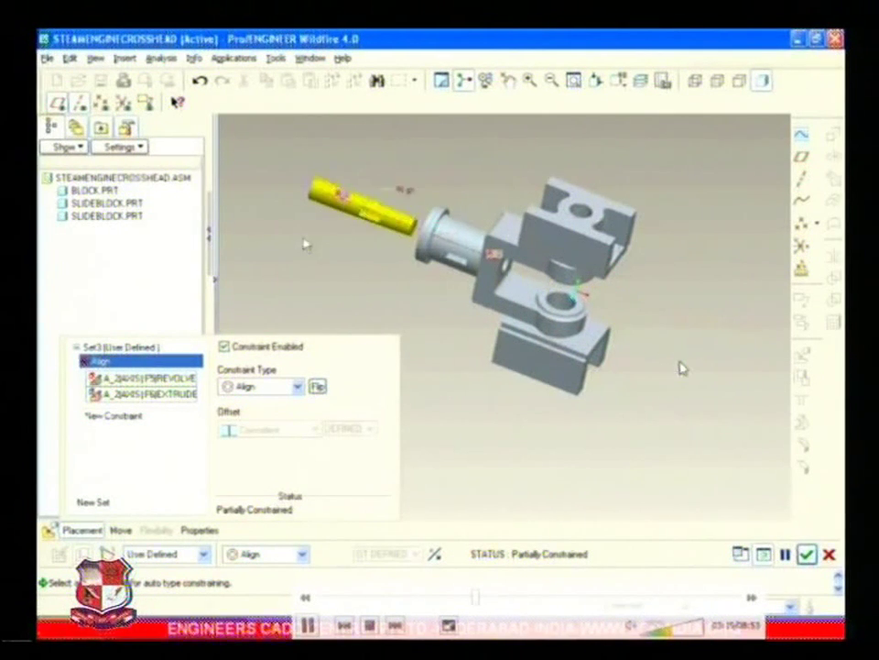
- Add a coincident Mate constraint between the piston rod's narrow end face and the inner face of the block's fork
left_click(118, 415)
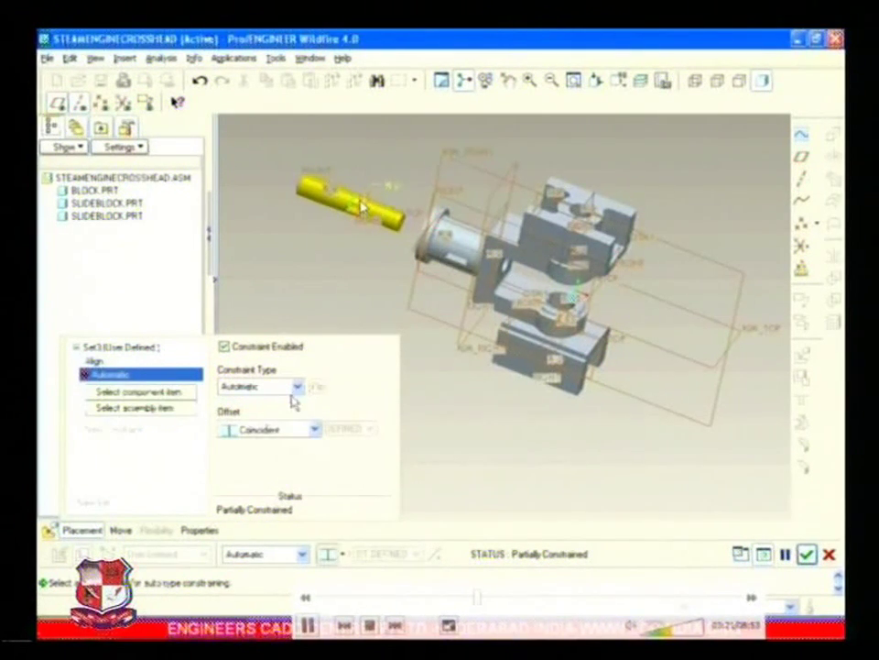
left_click(298, 386)
left_click(281, 419)
scroll(421, 243, "up", 5)
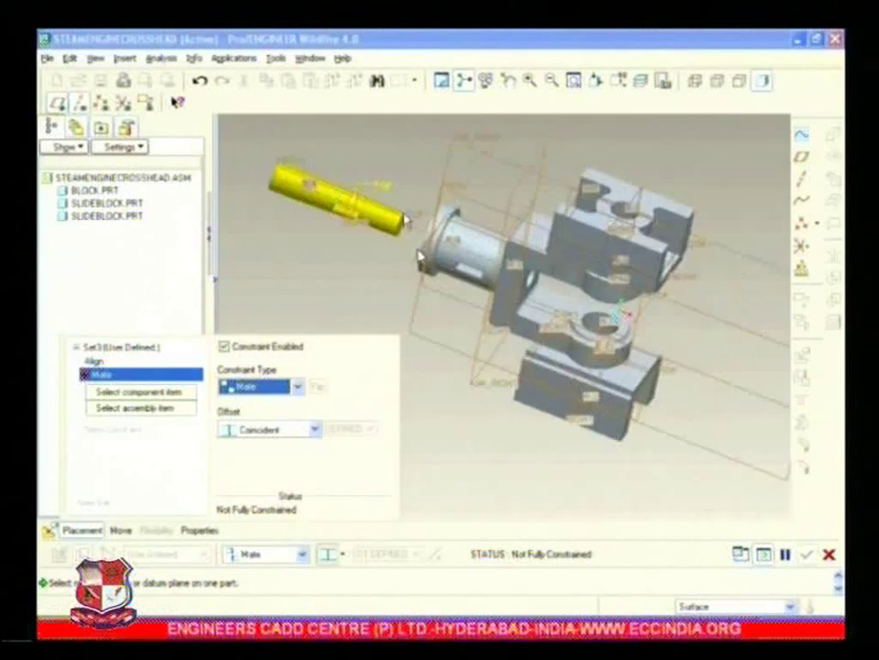
left_click(399, 235)
middle_click_drag(376, 265, 467, 322)
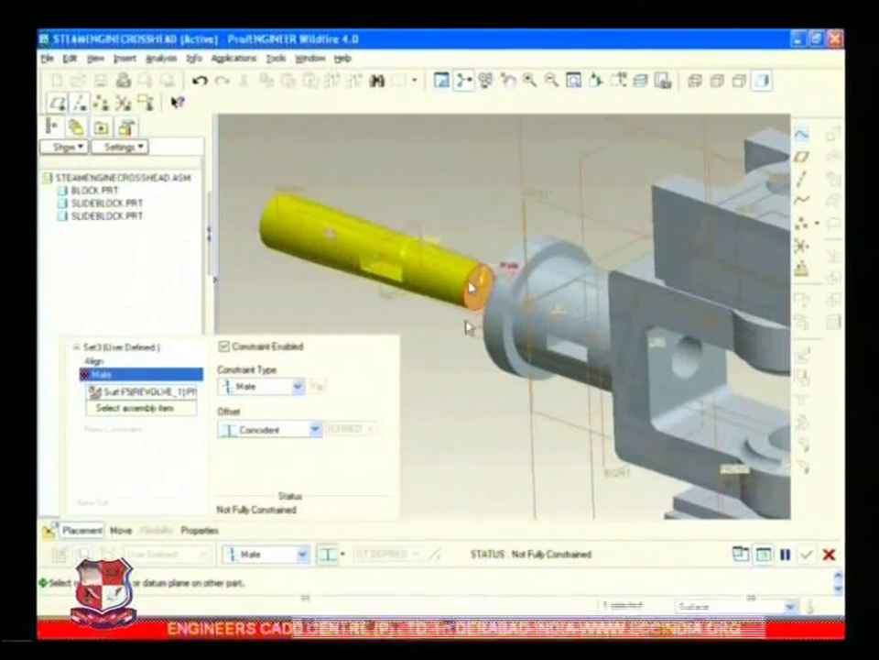
left_click(660, 386)
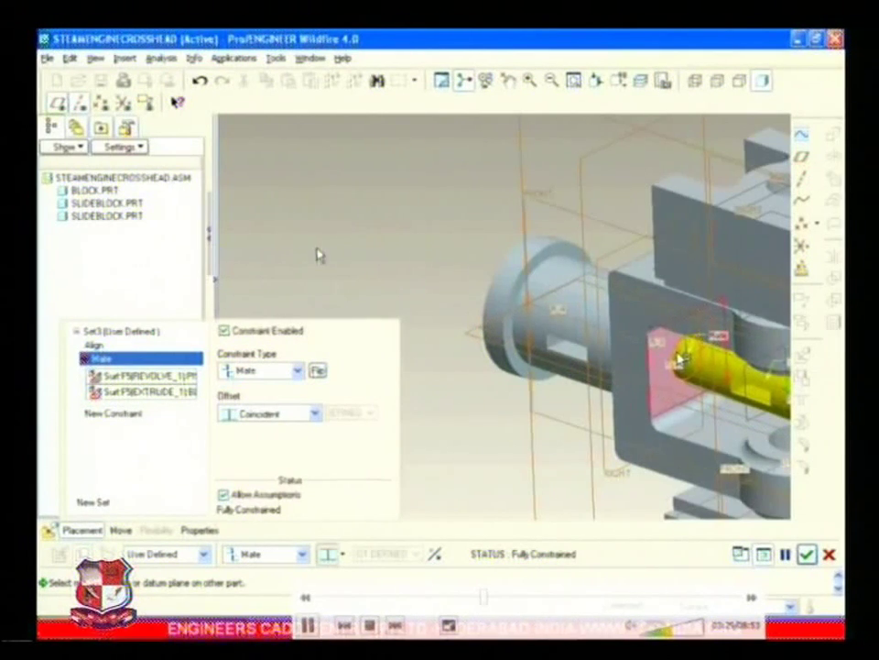
- Flip the piston rod's Mate constraint to Align so the rod runs back through the block's bore
scroll(317, 255, "up", 3)
middle_click_drag(365, 261, 381, 255)
left_click(319, 370)
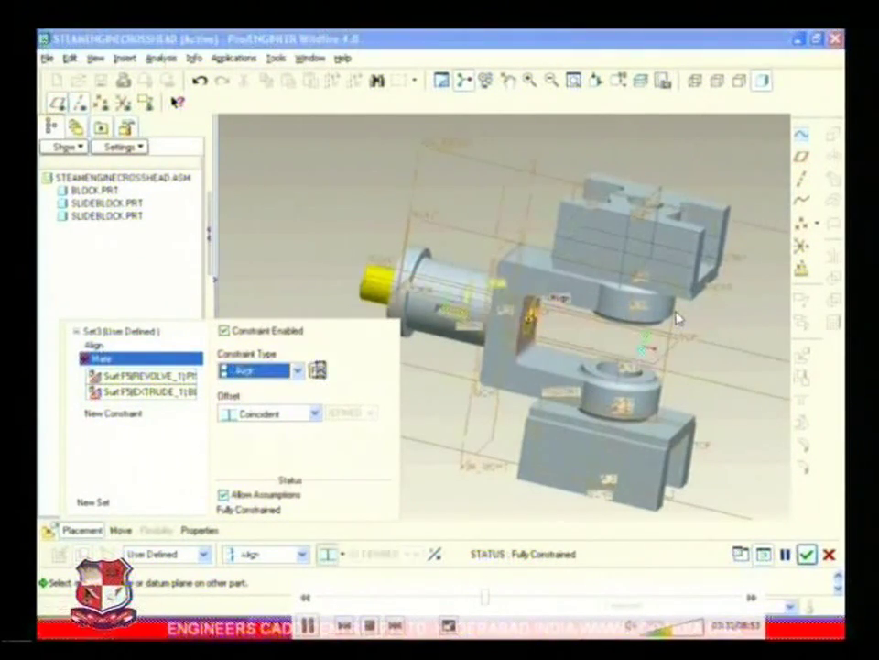
- Add an Align constraint between the piston rod's TOP datum plane and the assembly's ASM_TOP plane
middle_click_drag(670, 322, 426, 302)
scroll(466, 315, "up", 3)
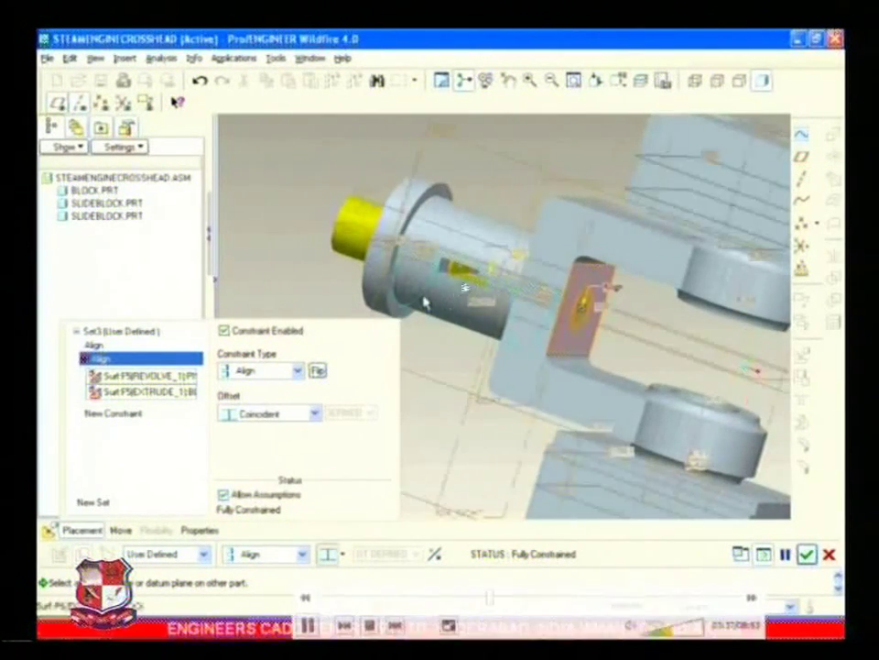
mouse_move(469, 277)
middle_mouse_down()
mouse_move(436, 262)
mouse_move(469, 298)
middle_mouse_up()
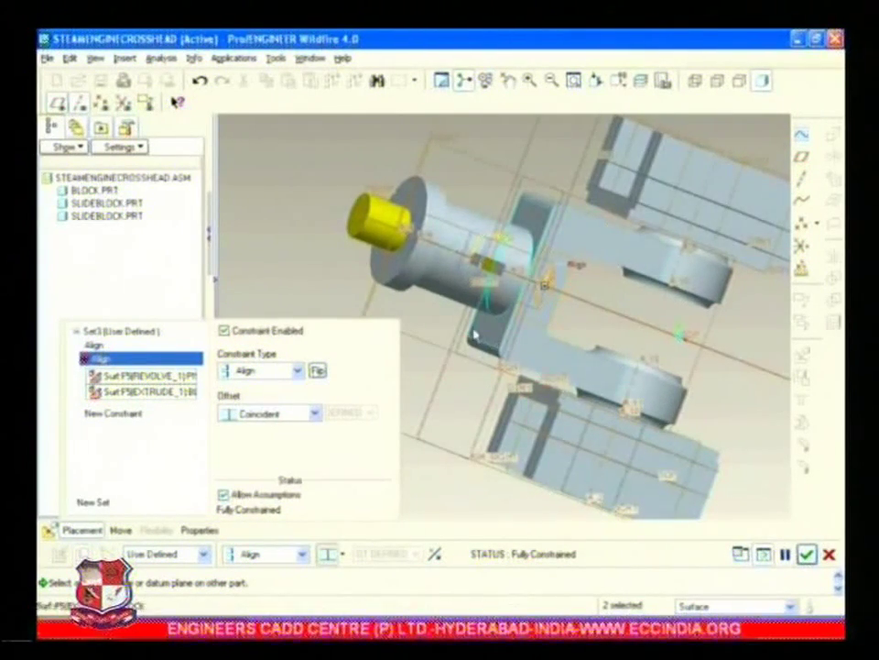
scroll(403, 301, "up", 2)
middle_click_drag(446, 293, 416, 353)
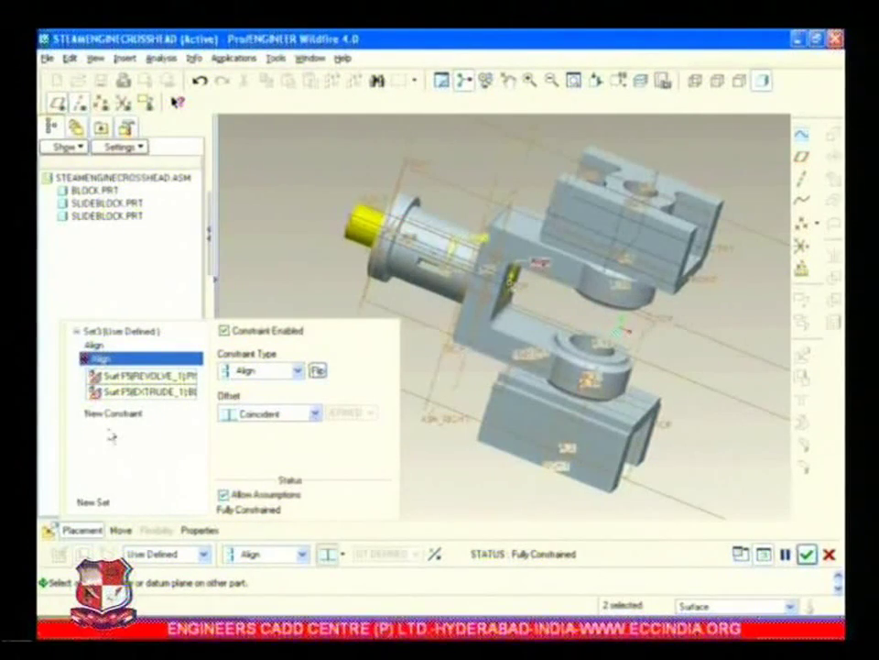
left_click(113, 413)
left_click(297, 370)
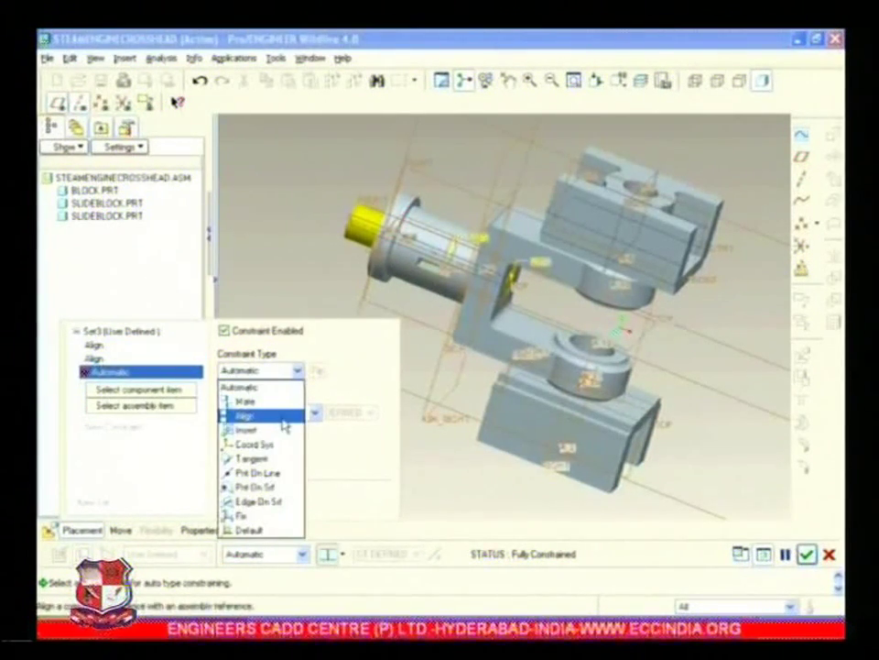
left_click(283, 417)
left_click(344, 250)
middle_click_drag(344, 250, 366, 252)
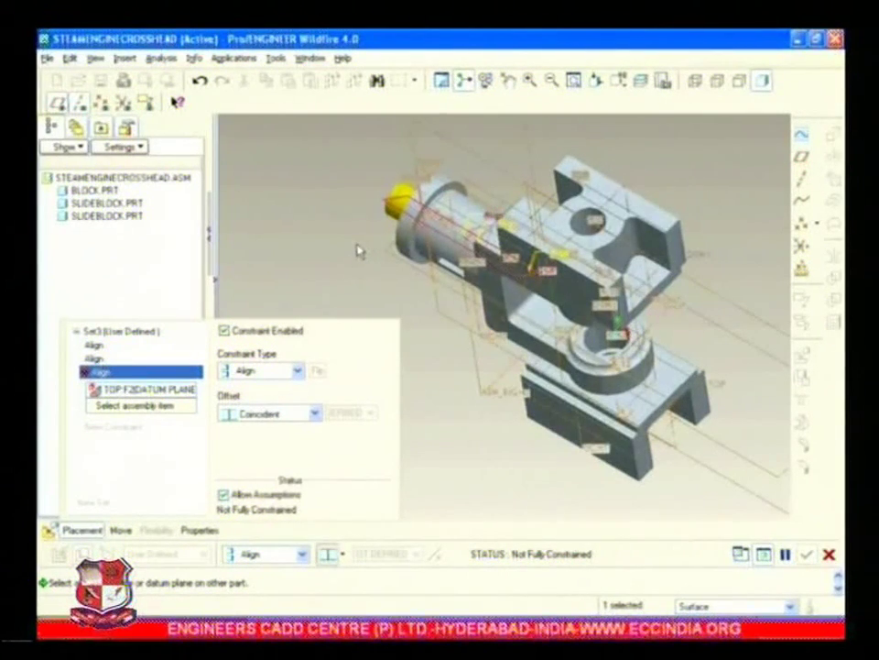
left_click(396, 266)
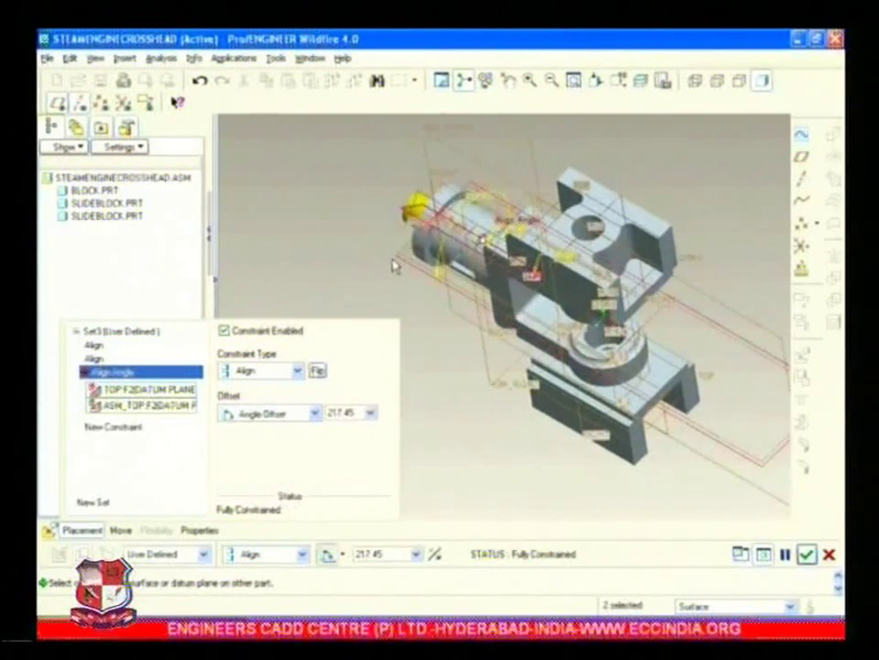
- Set the Align constraint's angle offset to 0, check the rod's slot against the block's slot, and accept the piston rod's placement
double_click(356, 415)
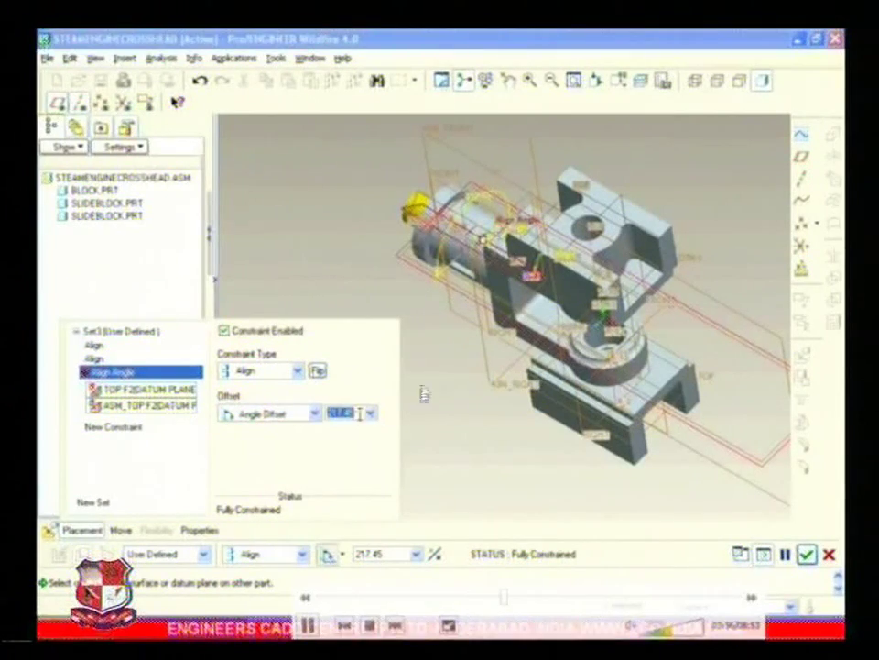
type("0")
key("Return")
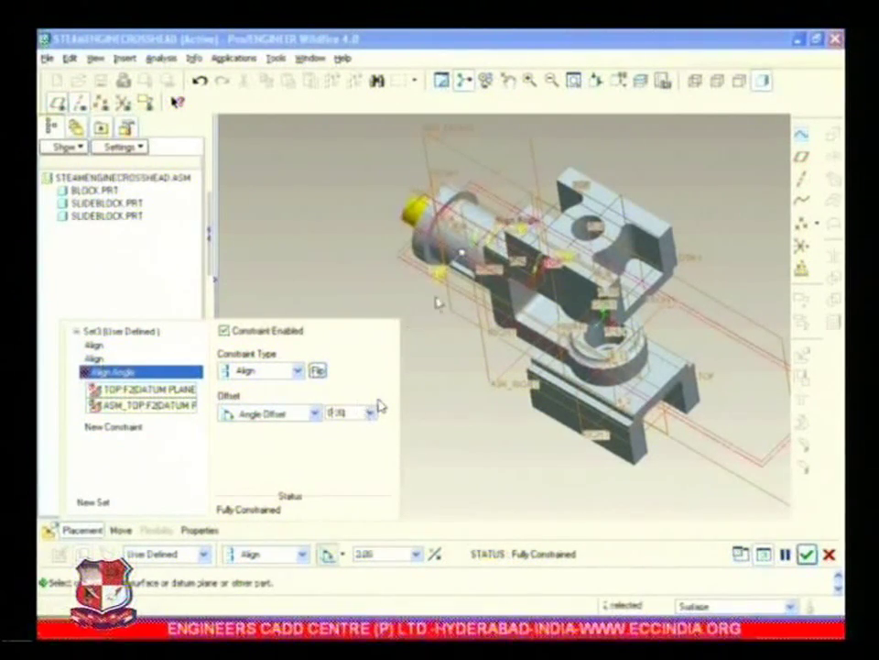
scroll(459, 288, "down", 3)
middle_click_drag(451, 314, 487, 278)
scroll(526, 204, "up", 2)
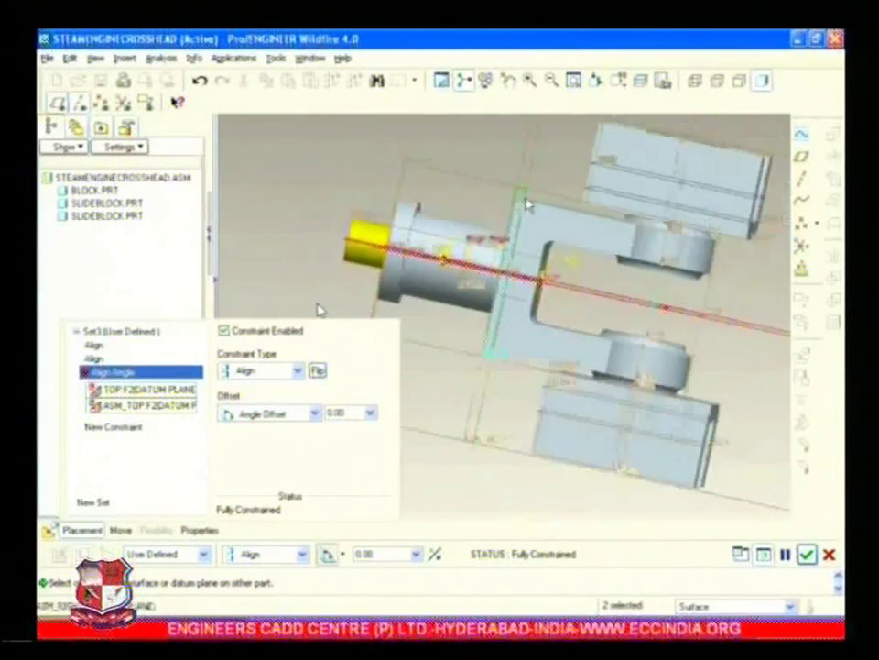
middle_click_drag(318, 308, 495, 360)
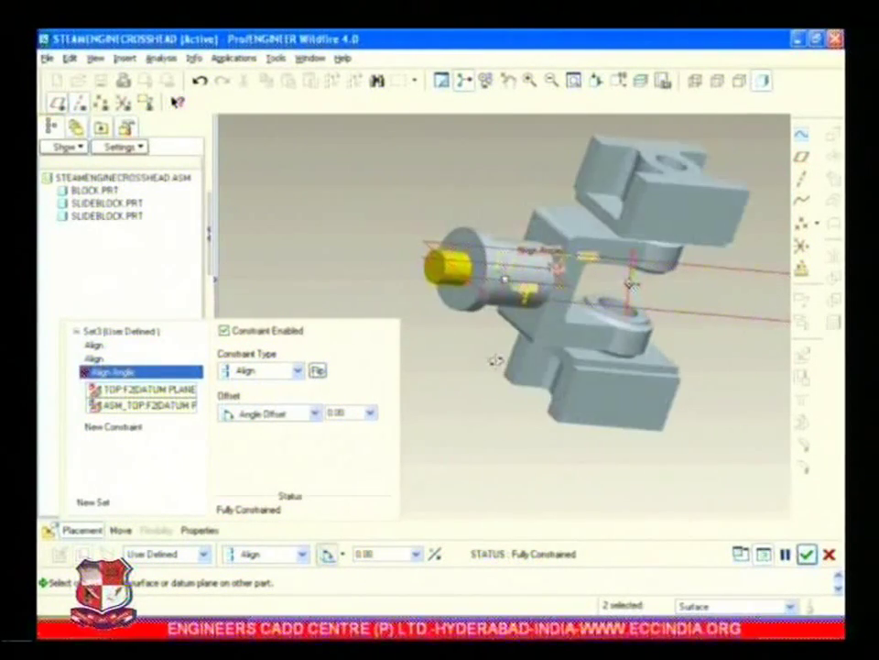
scroll(458, 286, "up", 4)
scroll(458, 287, "down", 2)
middle_click_drag(458, 287, 465, 318)
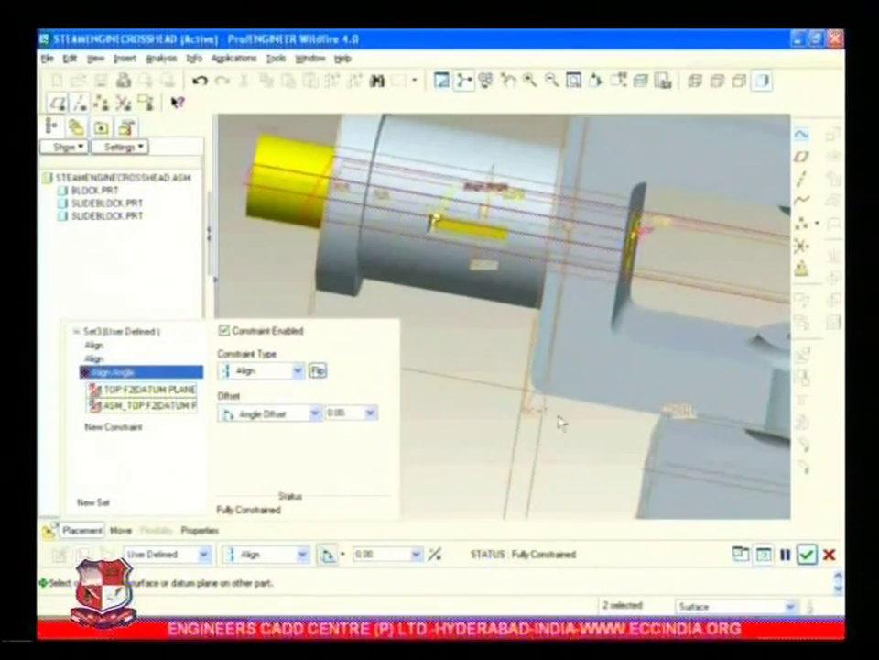
left_click(806, 554)
- Turn off the datum plane display to view the assembly without its planes
middle_click_drag(559, 455, 595, 344)
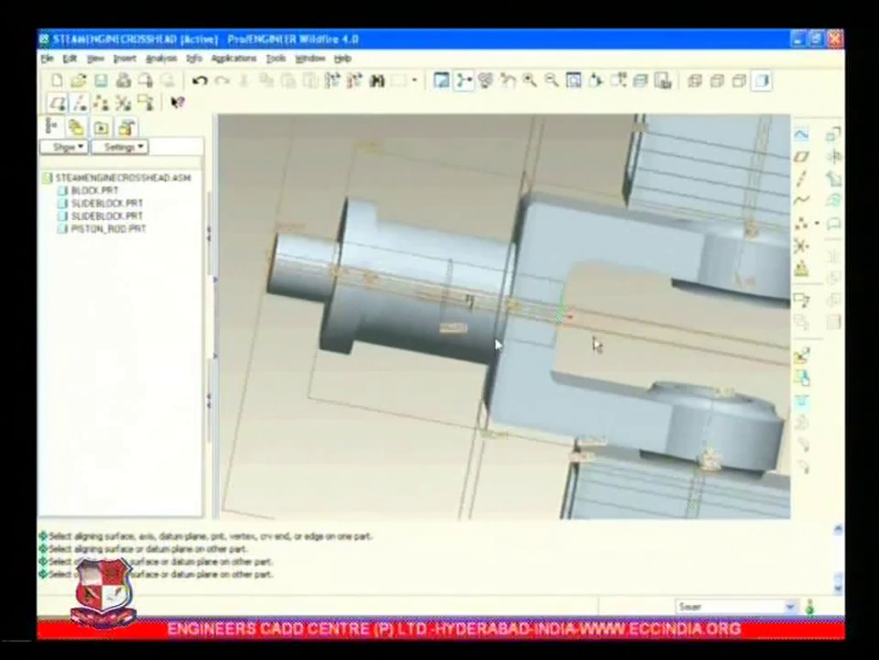
left_click(57, 103)
scroll(441, 257, "up", 3)
middle_click_drag(442, 261, 490, 273)
left_click(515, 312)
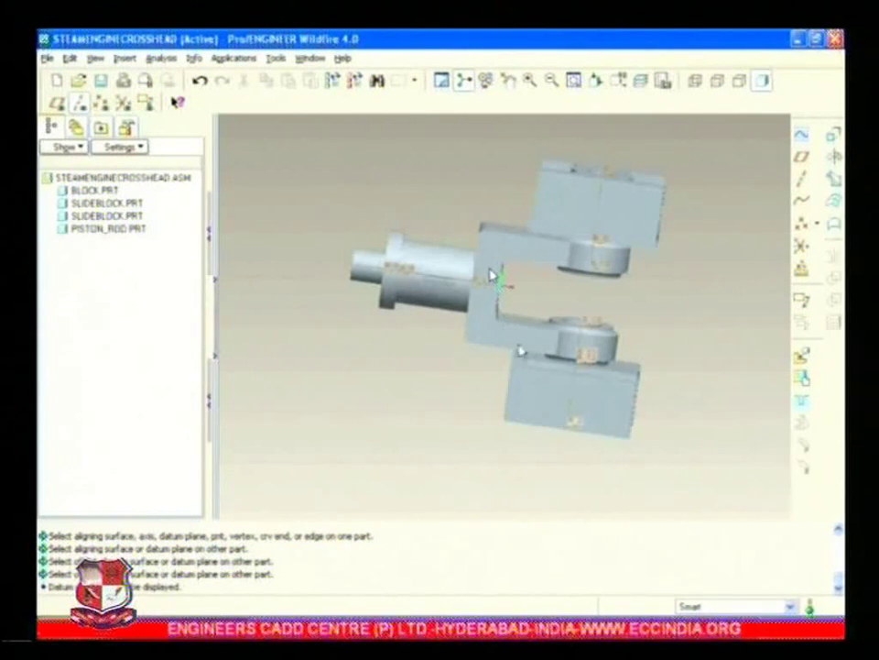
- Bring gudgeon_pin.prt into the assembly as a new component
left_click(803, 362)
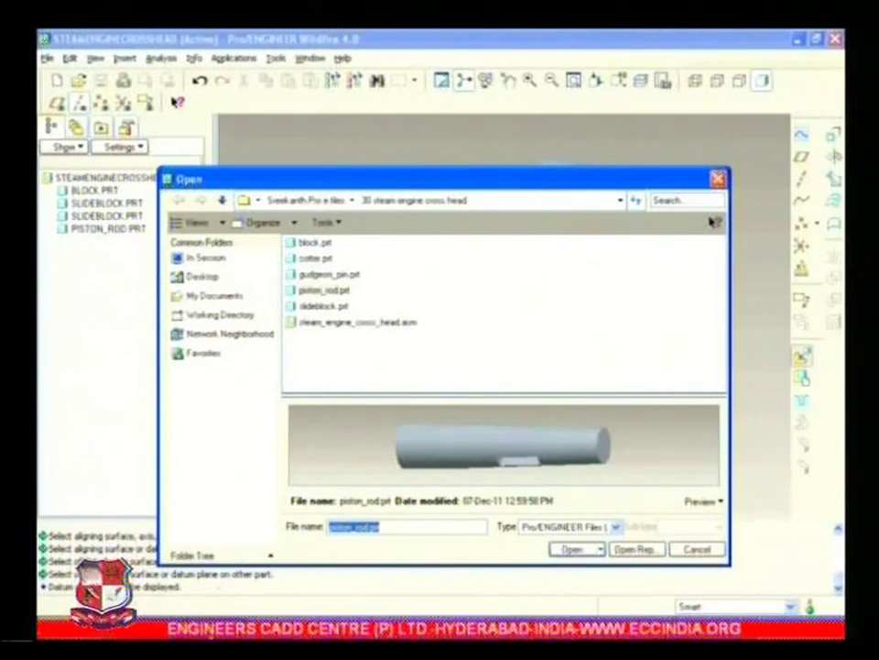
key("alt+Tab")
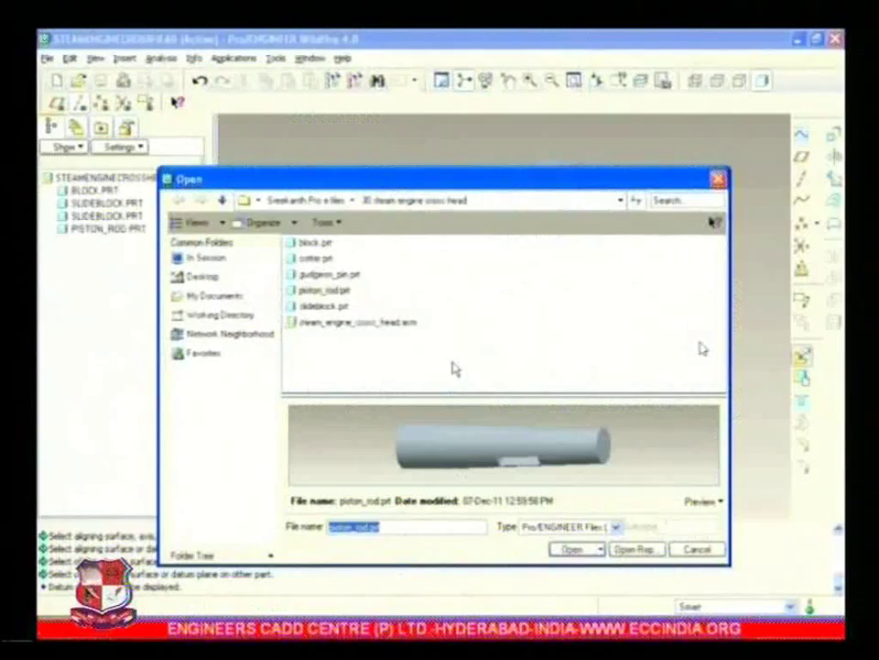
left_click(327, 274)
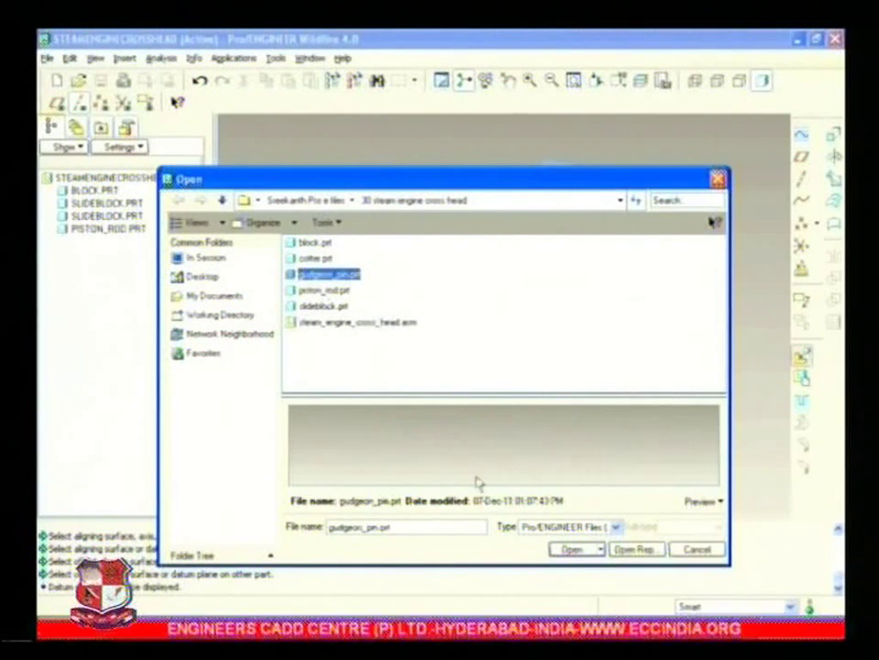
left_click(571, 549)
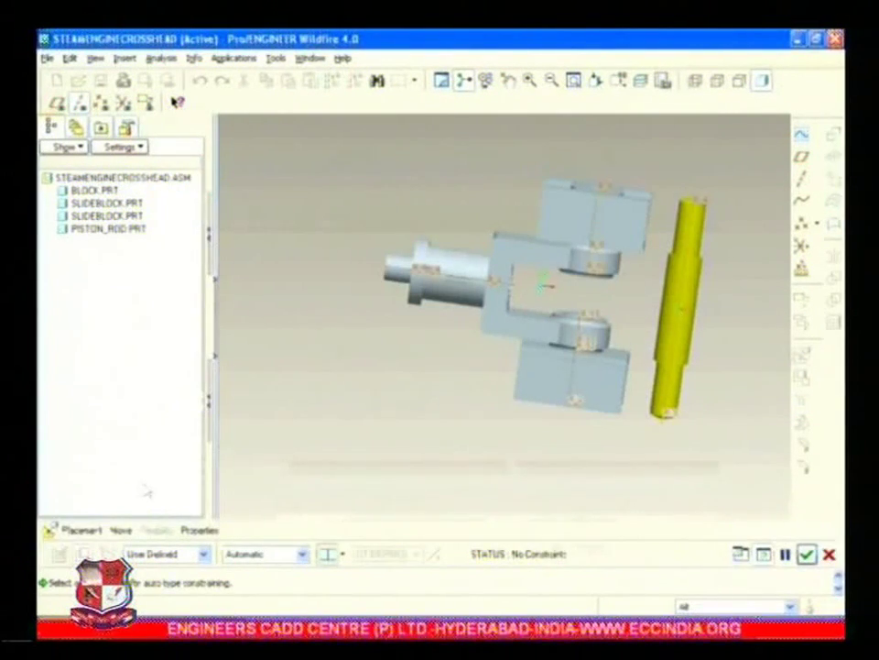
- Constrain the gudgeon pin's cylindrical surface to the bore of the upper slide block with an Insert constraint and flip its direction
left_click(77, 531)
left_click(296, 386)
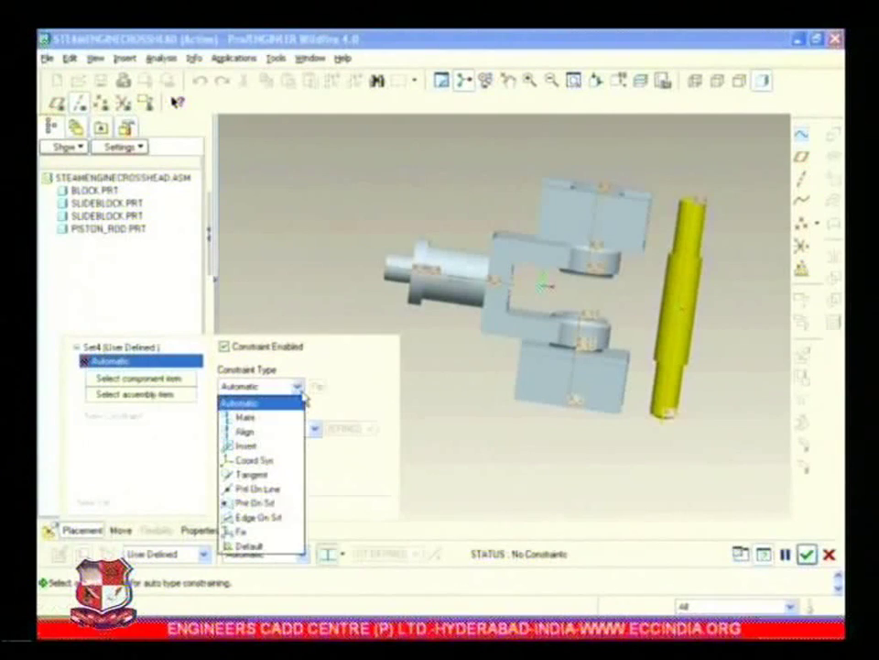
left_click(249, 429)
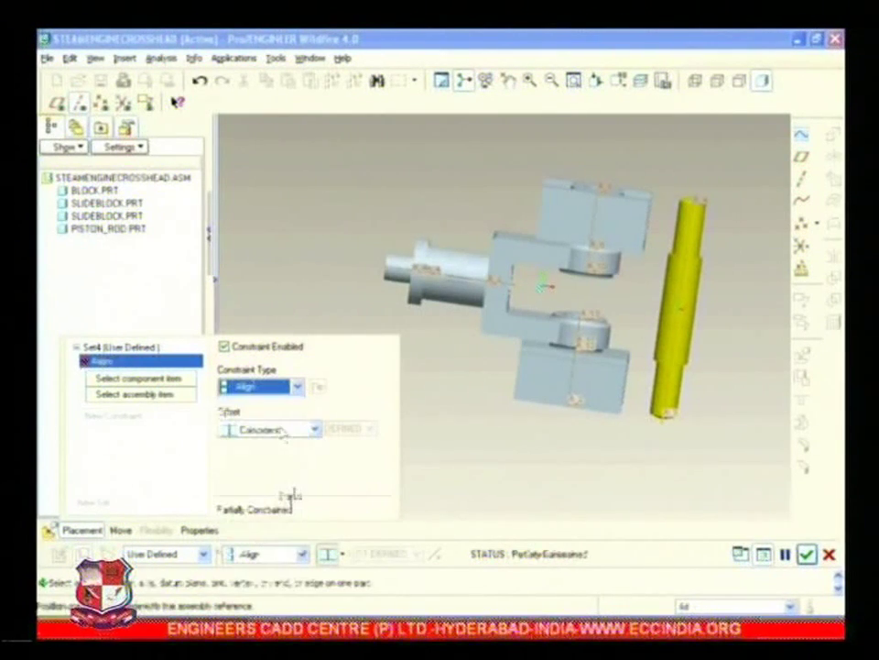
left_click(683, 305)
middle_click_drag(717, 328, 687, 229)
scroll(600, 190, "down", 3)
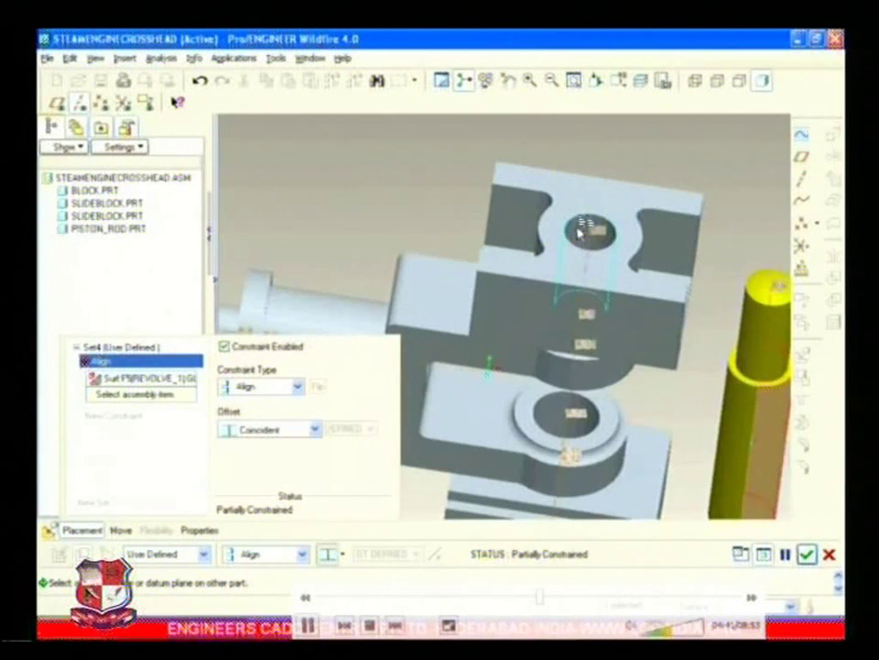
left_click(579, 233)
middle_click_drag(614, 206, 612, 158)
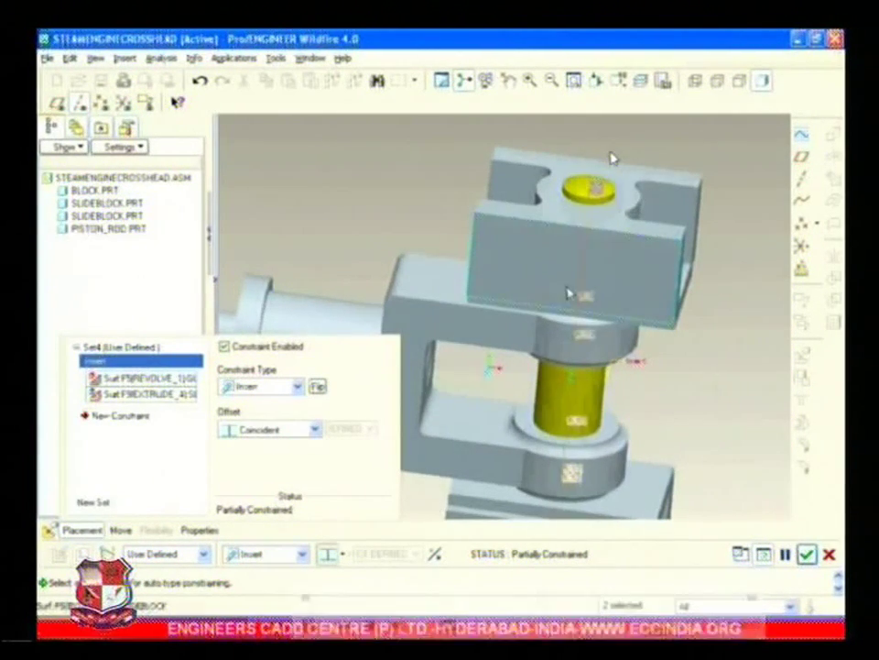
left_click(316, 386)
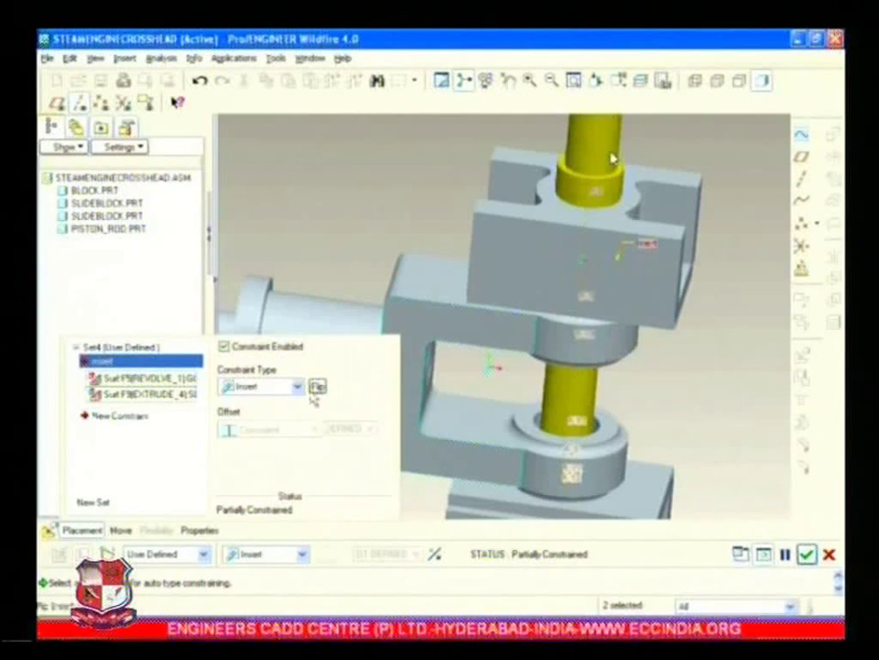
- Add an Offset constraint from the gudgeon pin's shoulder face to the upper slide block's outer face, switching it from Mate to Align
left_click(141, 416)
left_click(299, 388)
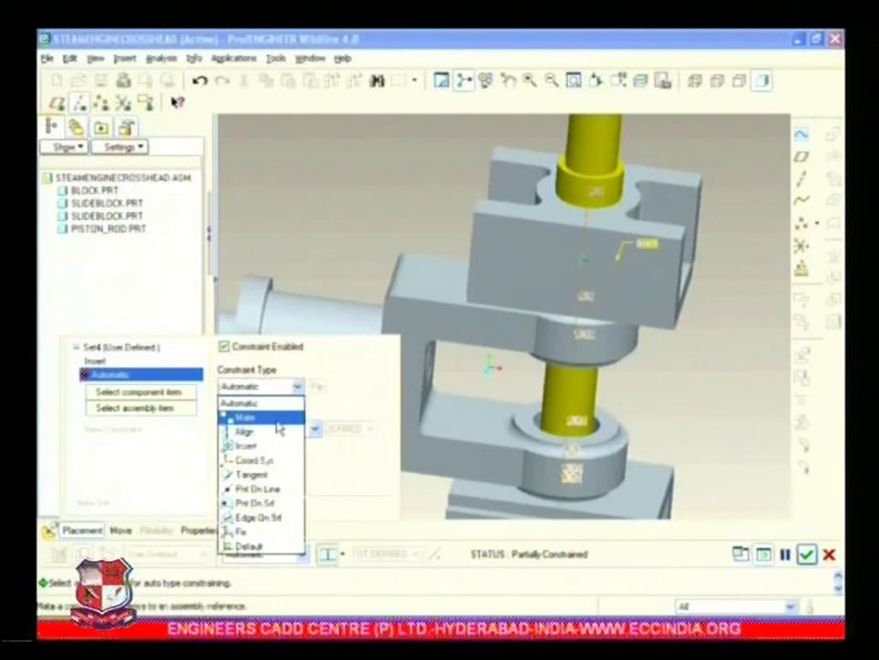
left_click(278, 419)
left_click(316, 428)
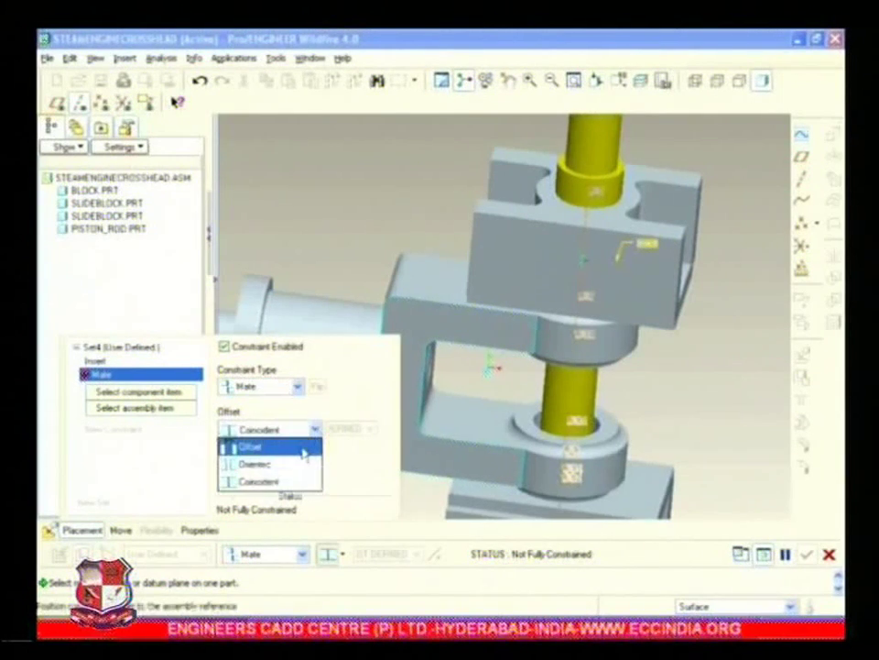
left_click(275, 446)
scroll(632, 167, "up", 4)
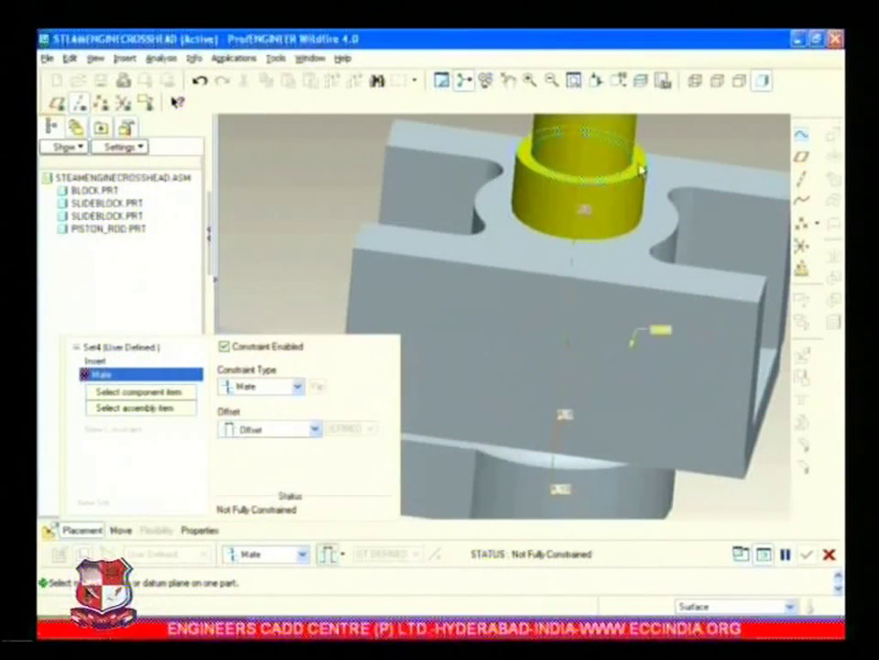
left_click(641, 170)
left_click(644, 237)
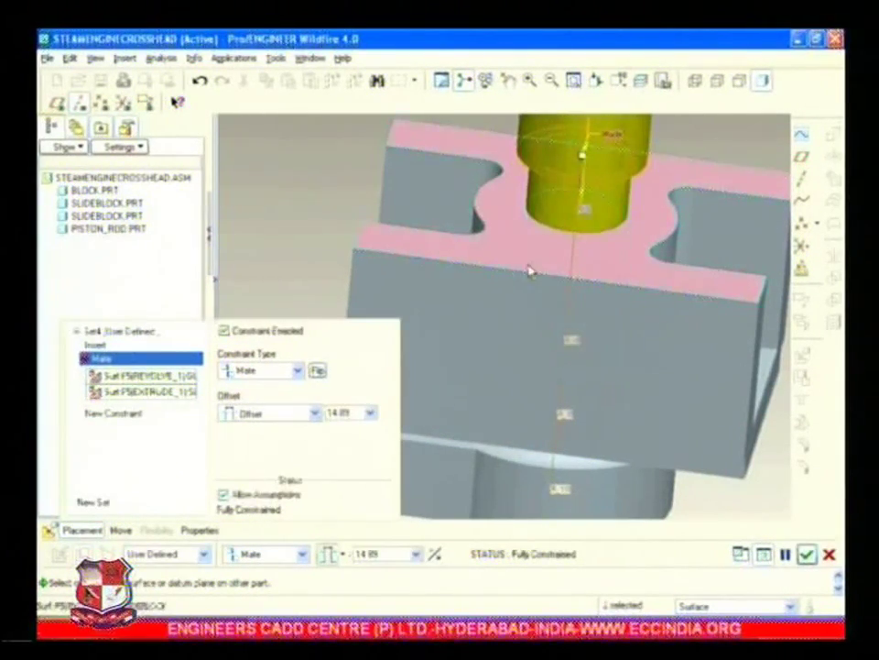
scroll(427, 291, "down", 5)
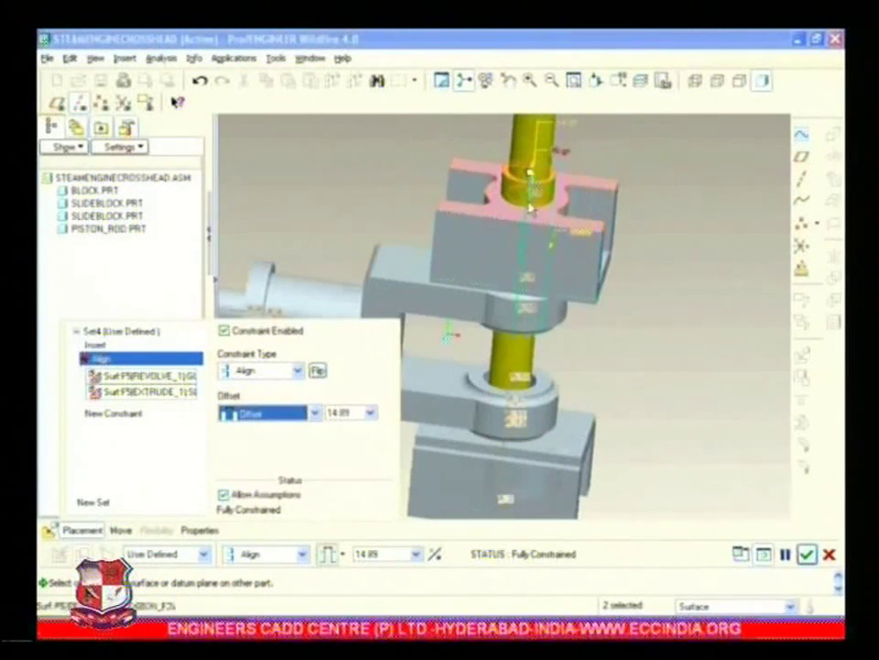
- Slide the gudgeon pin down into the block and try an Align offset of 50
left_click_drag(530, 176, 487, 304)
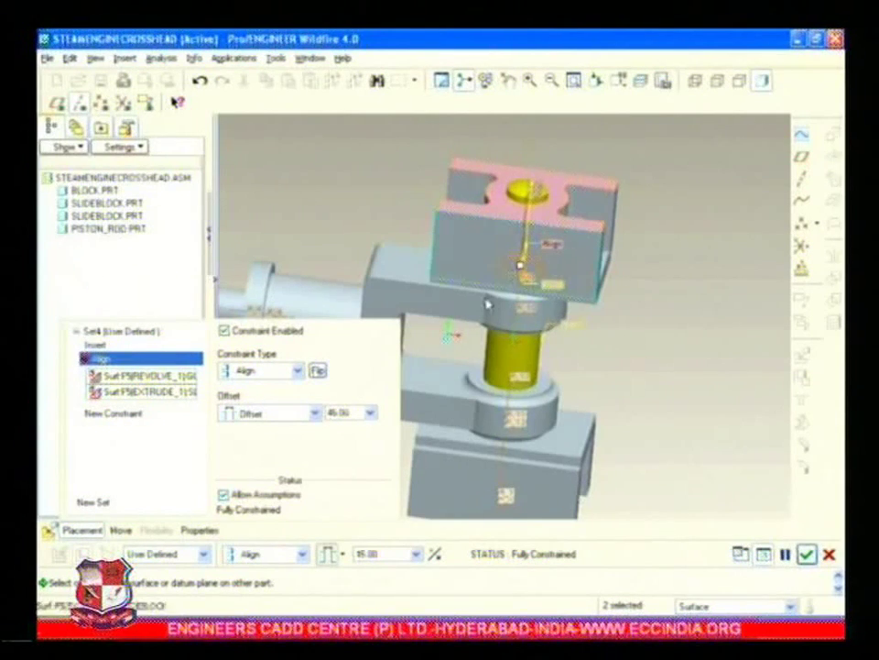
double_click(353, 412)
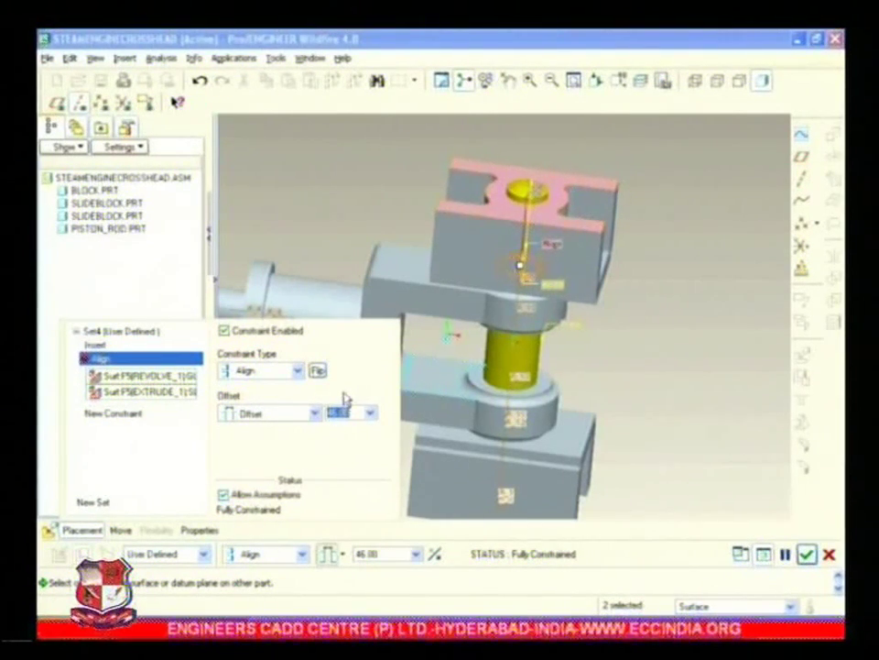
type("10")
key("Return")
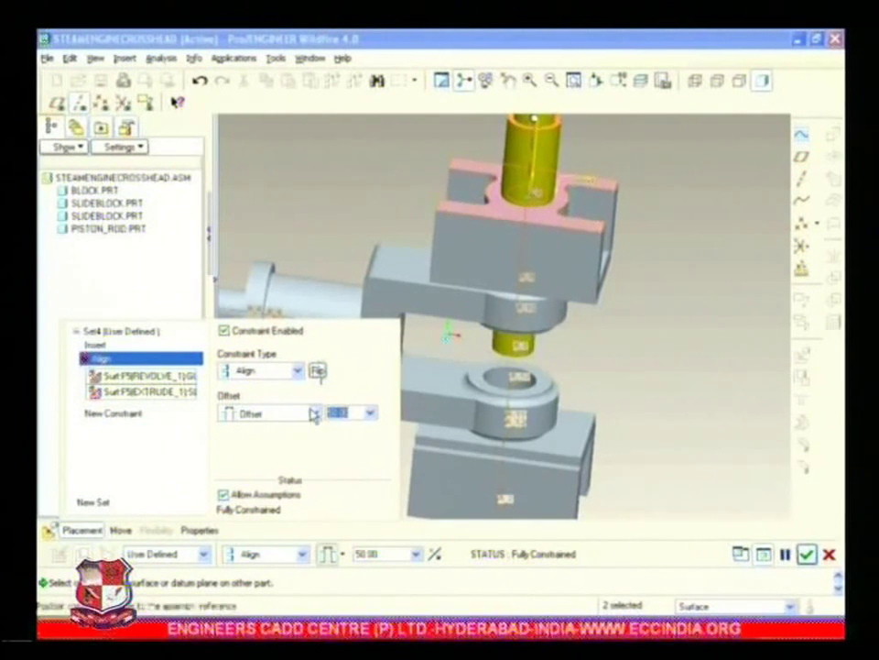
type("50")
key("Return")
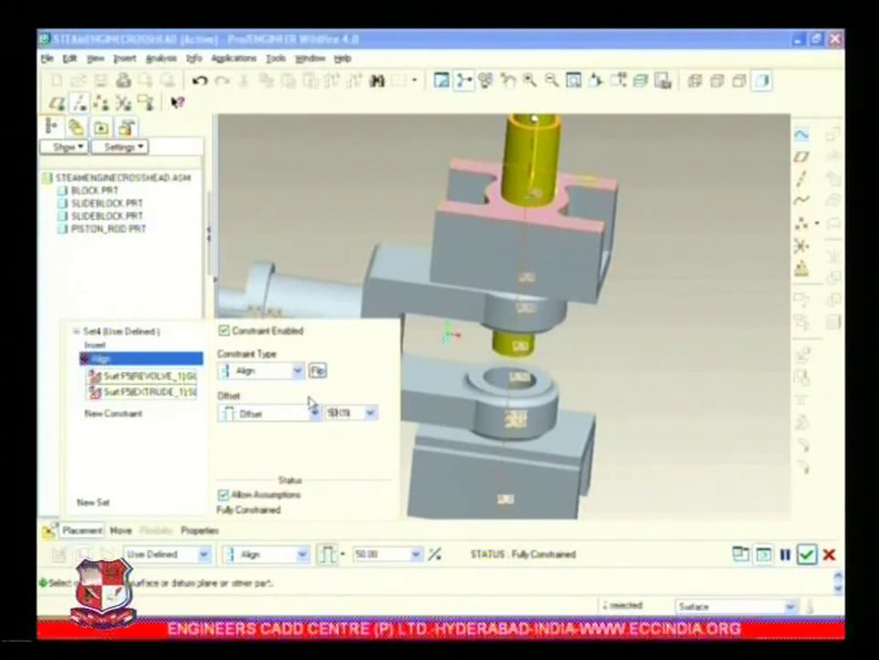
- Move the gudgeon pin back down through the bores, set its Align offset to 50, and accept the placement
scroll(495, 275, "up", 4)
left_click_drag(515, 196, 510, 275)
scroll(506, 264, "down", 3)
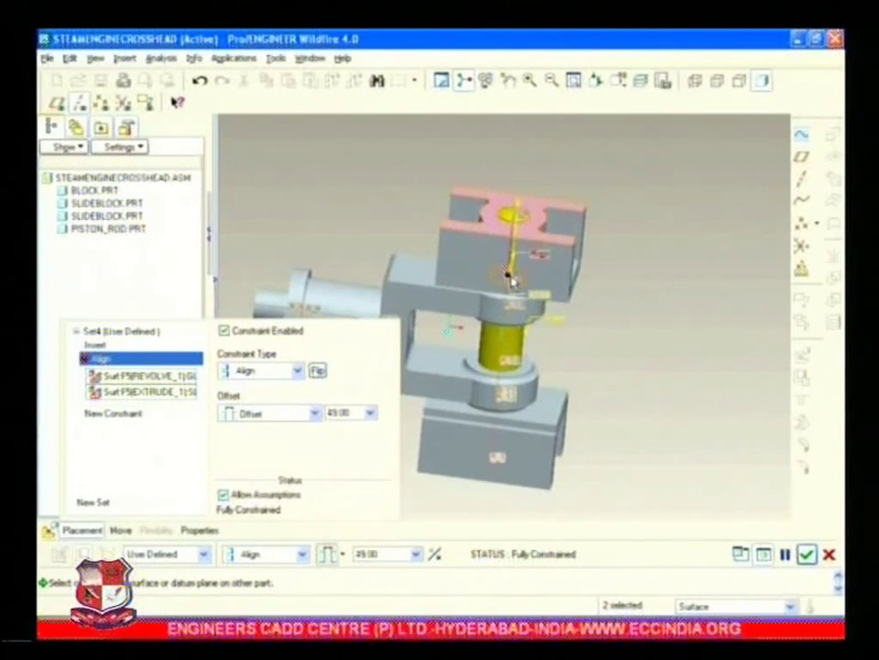
left_click_drag(512, 282, 512, 285)
left_click(355, 410)
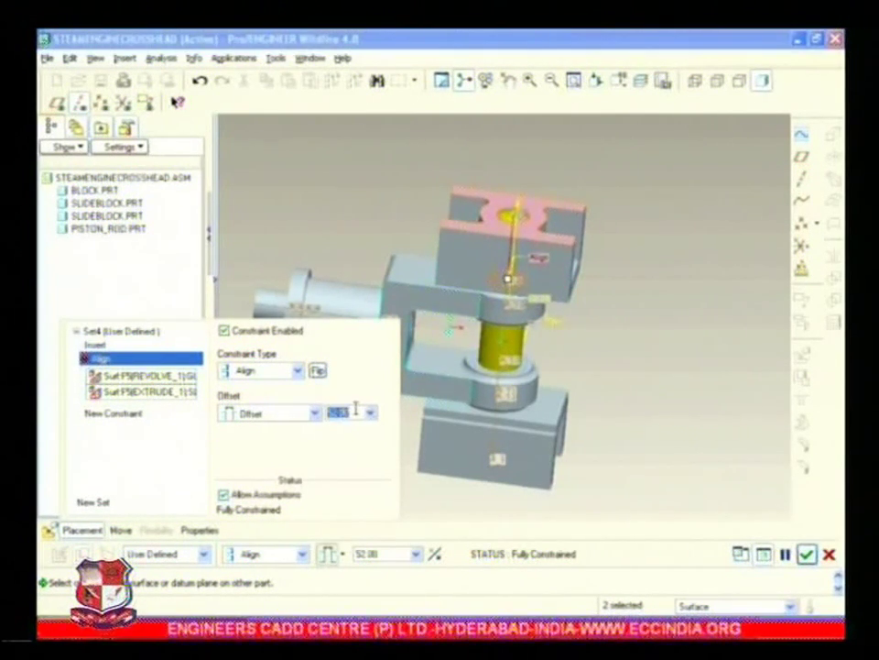
type("50.0")
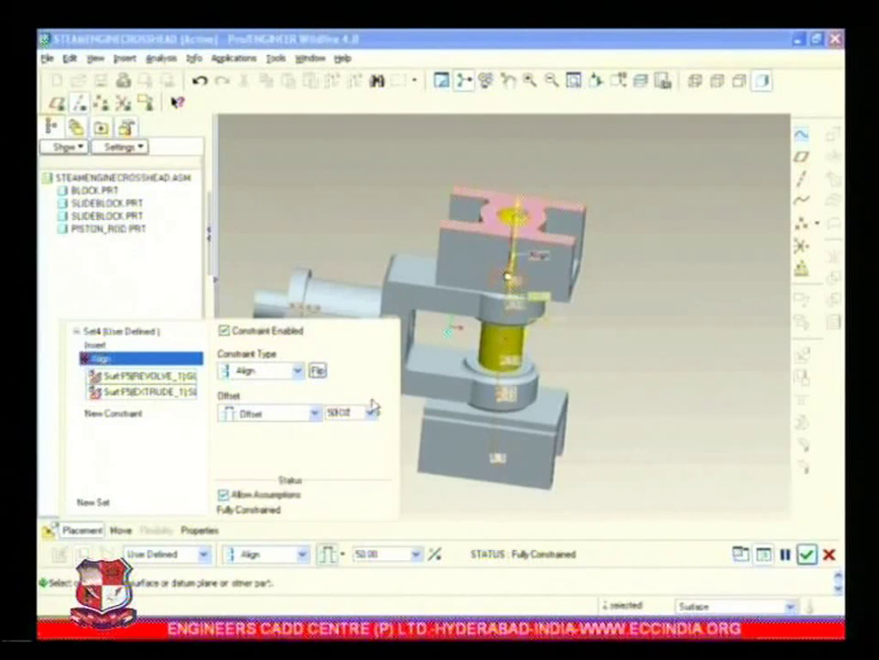
middle_click_drag(654, 362, 654, 335)
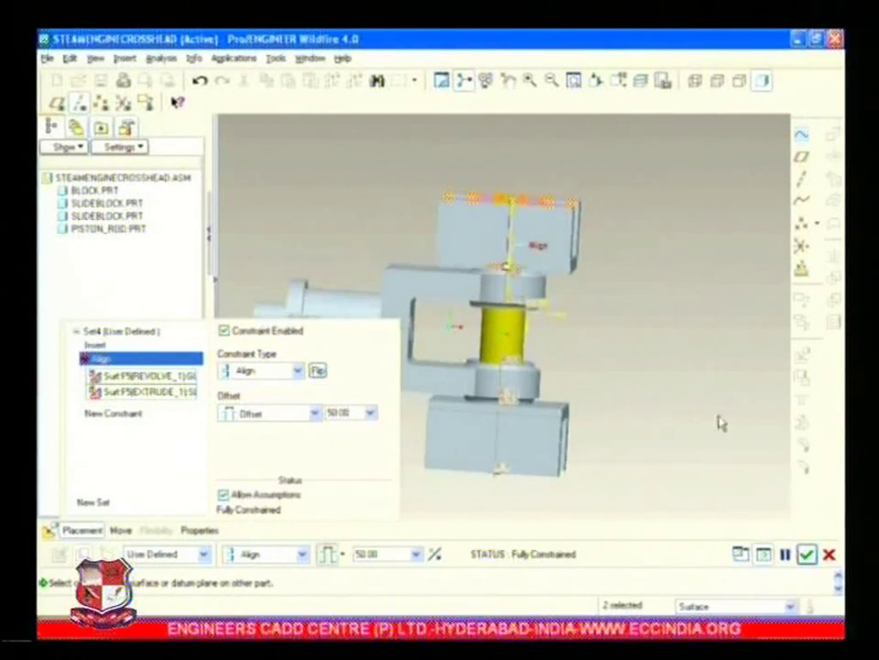
left_click(807, 556)
- Bring cotter.prt into the assembly as a new component
middle_click_drag(701, 398, 659, 394)
scroll(626, 376, "down", 2)
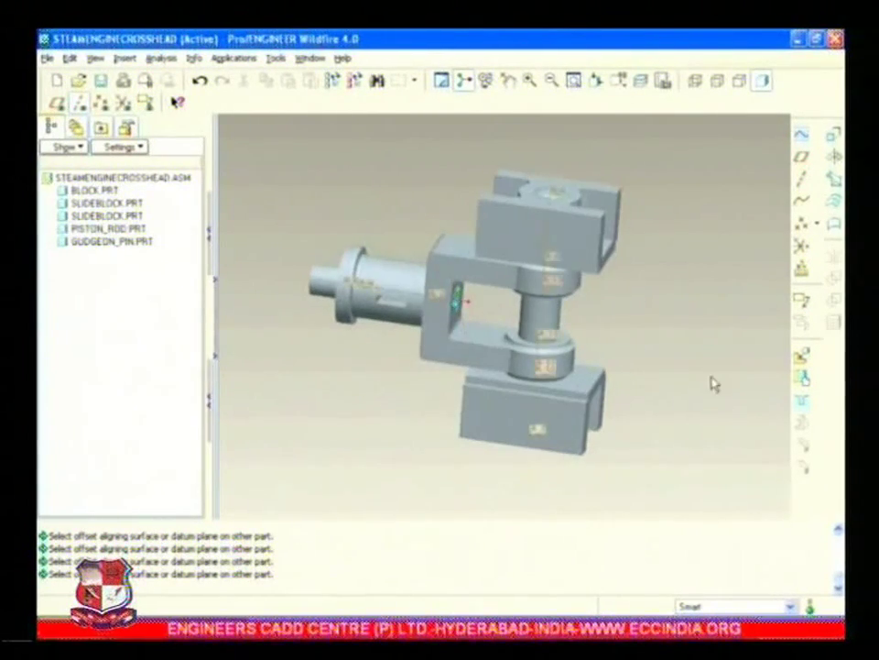
left_click(803, 363)
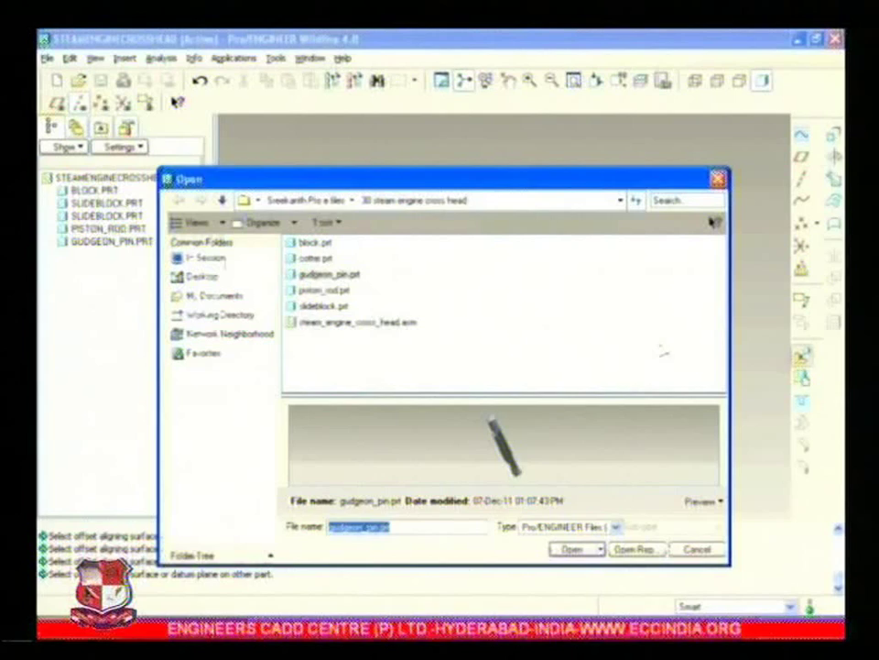
left_click(315, 257)
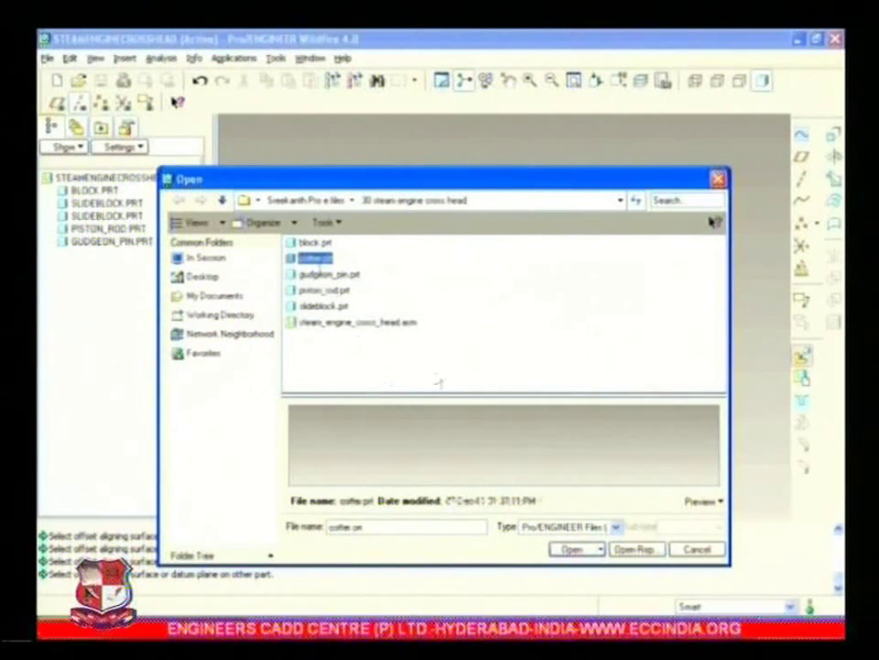
left_click(569, 549)
mouse_move(592, 475)
middle_mouse_down()
mouse_move(577, 457)
mouse_move(586, 466)
mouse_move(604, 461)
middle_mouse_up()
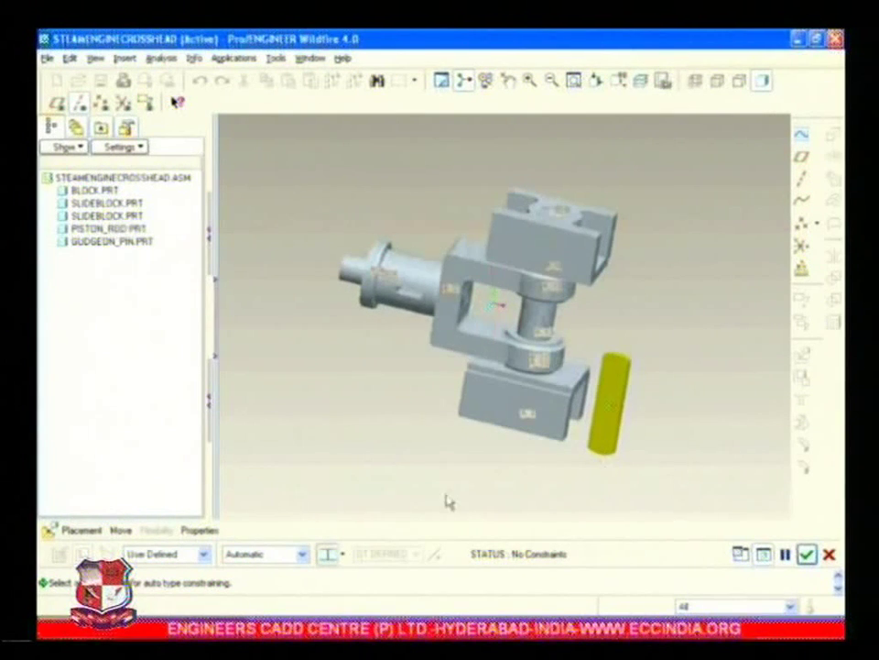
- Add a coincident Mate constraint between the cotter's wide flat face and the flat lower face of the block's cotter slot
left_click(94, 533)
left_click(297, 387)
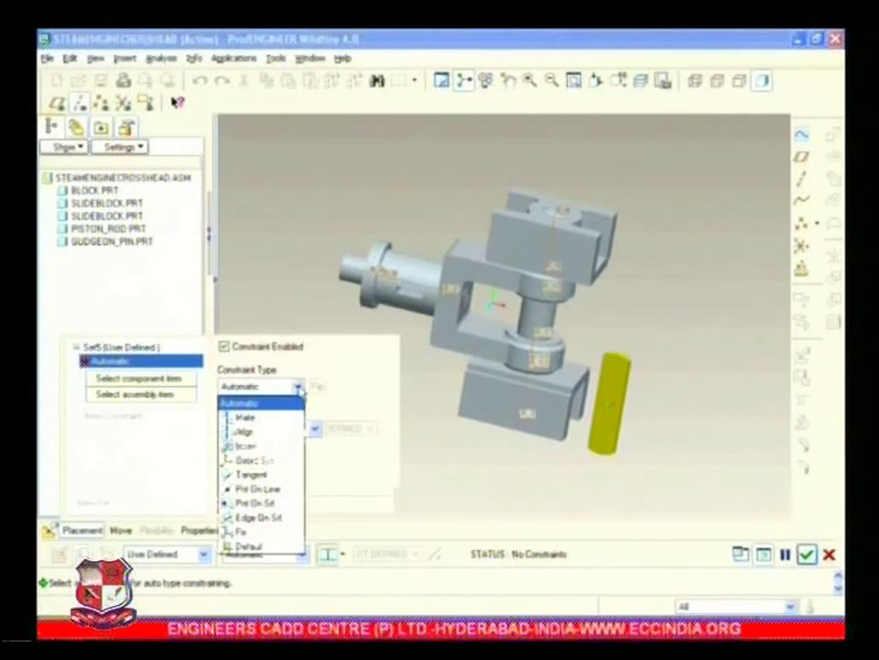
left_click(275, 414)
scroll(577, 440, "up", 3)
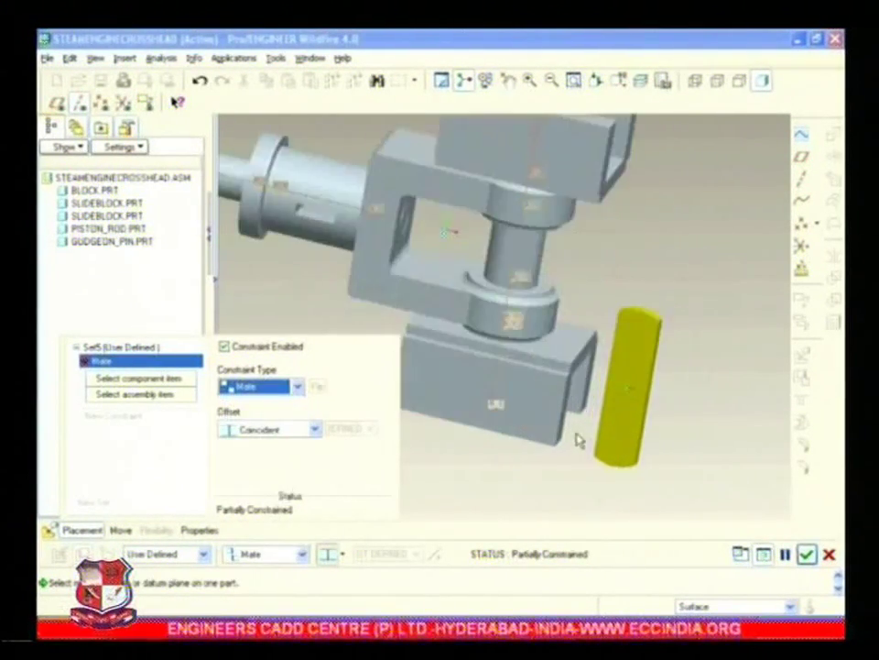
left_click(631, 448)
scroll(325, 218, "up", 5)
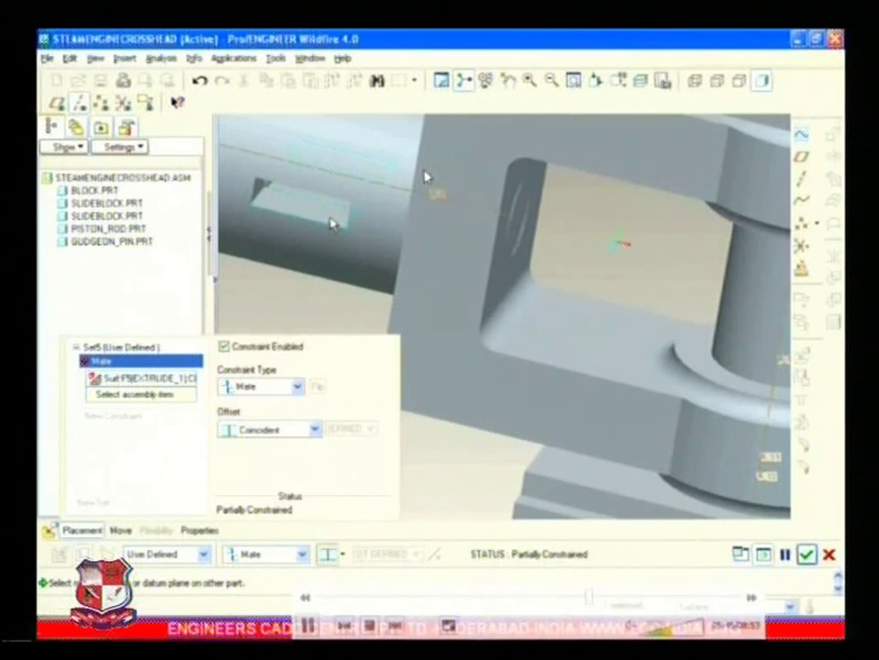
left_click(332, 223)
scroll(450, 271, "down", 5)
- Add a second coincident Mate constraint between the cotter's narrow side face and the matching wall of the block's slot
left_click(119, 415)
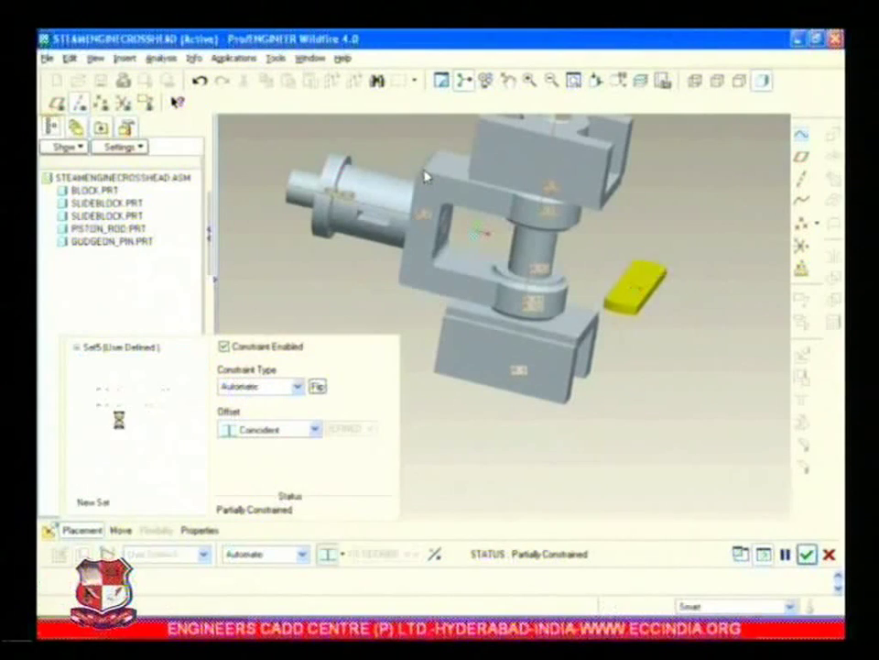
left_click(296, 386)
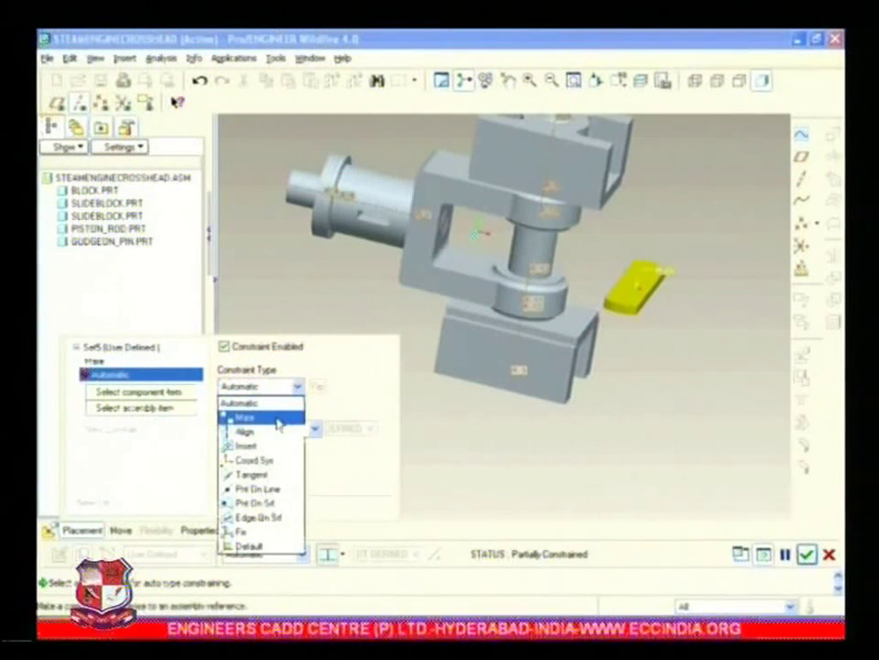
left_click(278, 421)
scroll(693, 286, "up", 3)
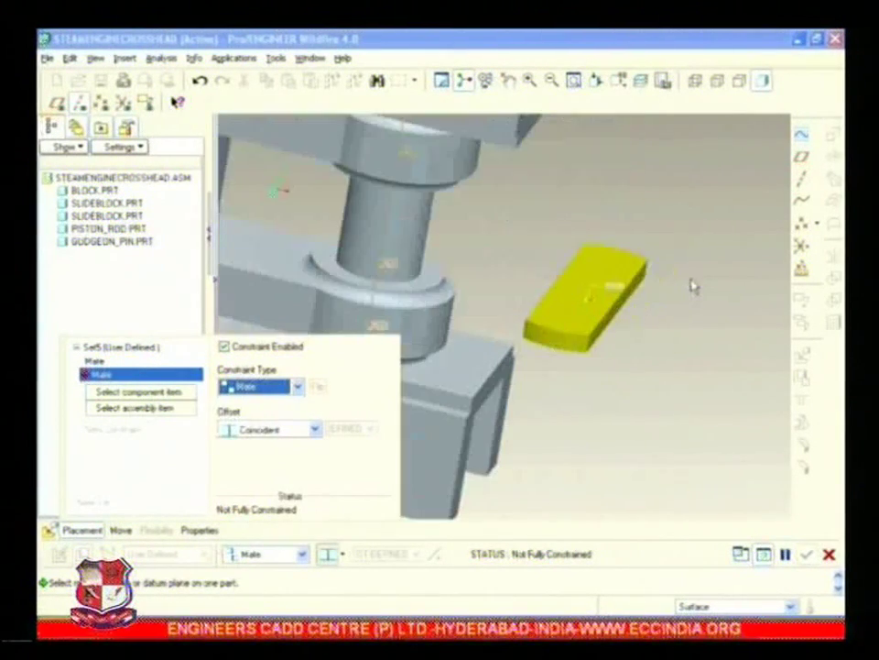
left_click(619, 318)
scroll(671, 354, "down", 3)
middle_click_drag(518, 318, 549, 308)
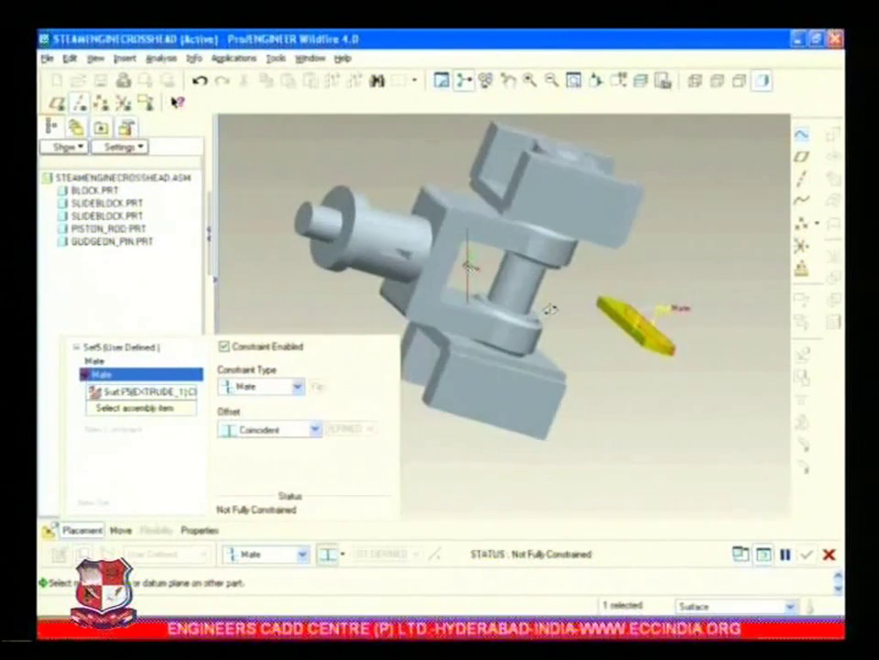
scroll(402, 266, "up", 3)
left_click(423, 259)
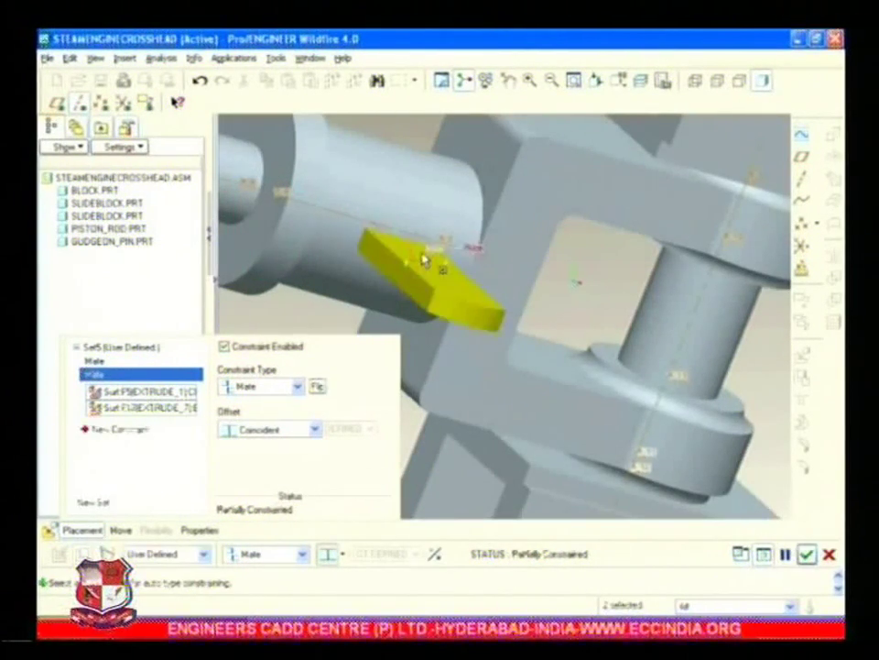
scroll(457, 256, "down", 3)
middle_click_drag(457, 256, 456, 305)
scroll(454, 301, "down", 3)
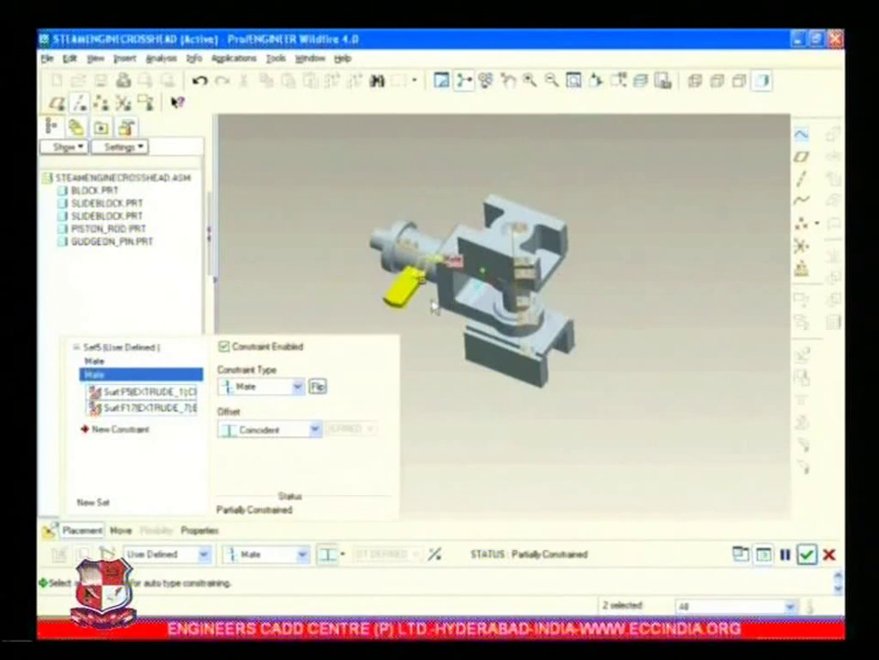
- Add a coincident Align constraint between the cotter's TOP datum plane and the assembly's ASM_FRONT datum plane
right_click_drag(421, 302, 347, 345, "ctrl+alt")
scroll(359, 334, "down", 3)
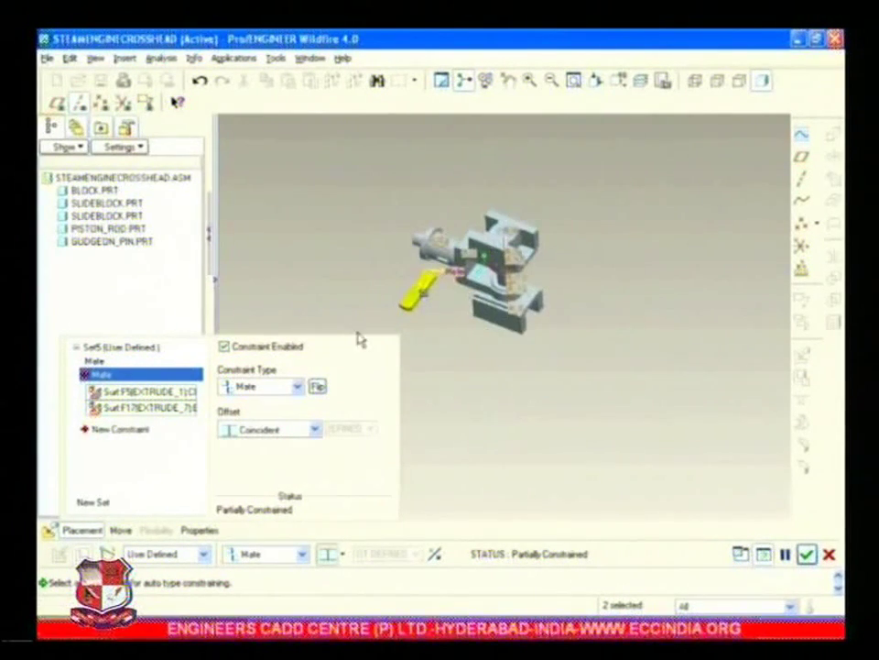
left_click(120, 430)
left_click(280, 386)
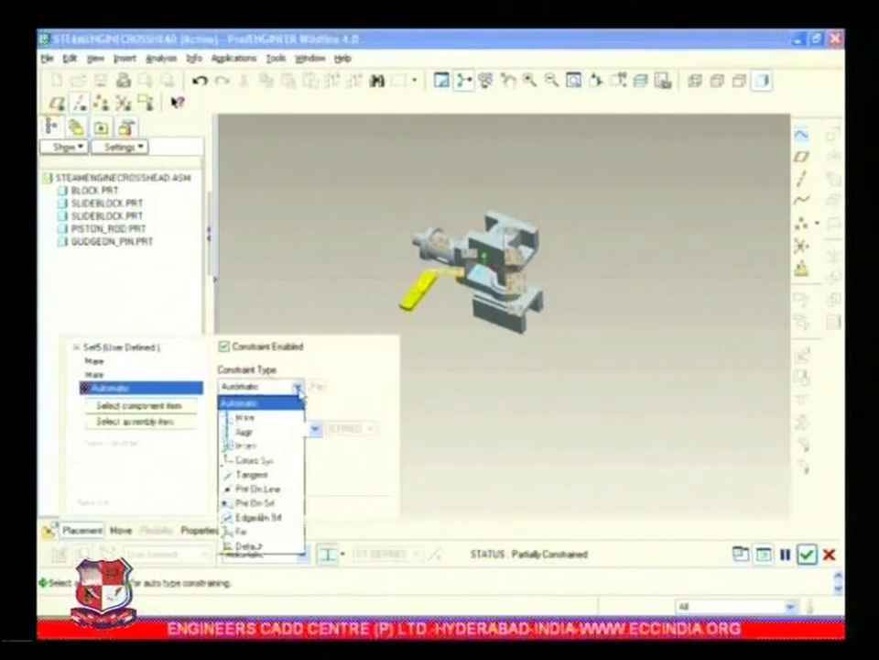
left_click(275, 431)
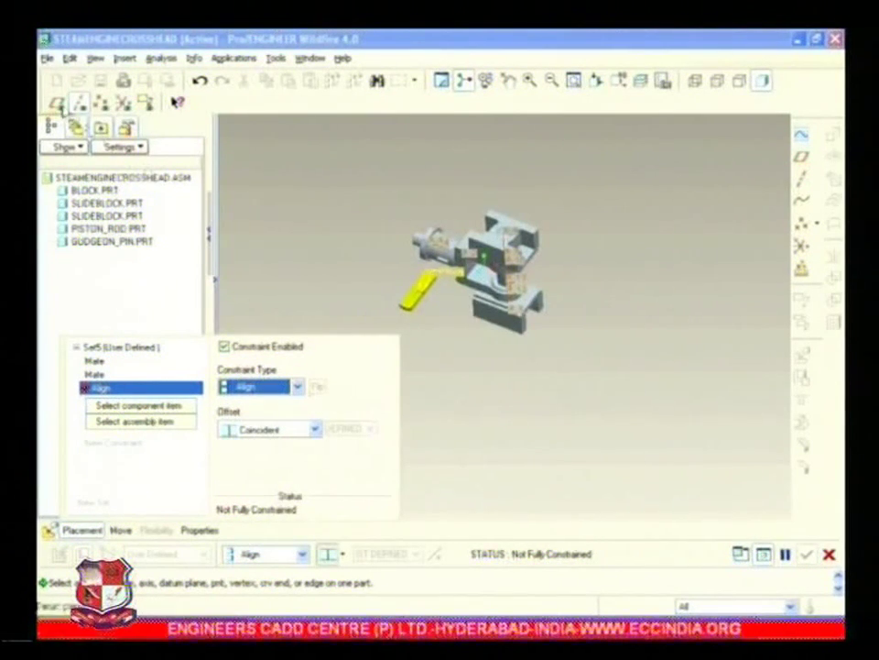
scroll(385, 293, "up", 8)
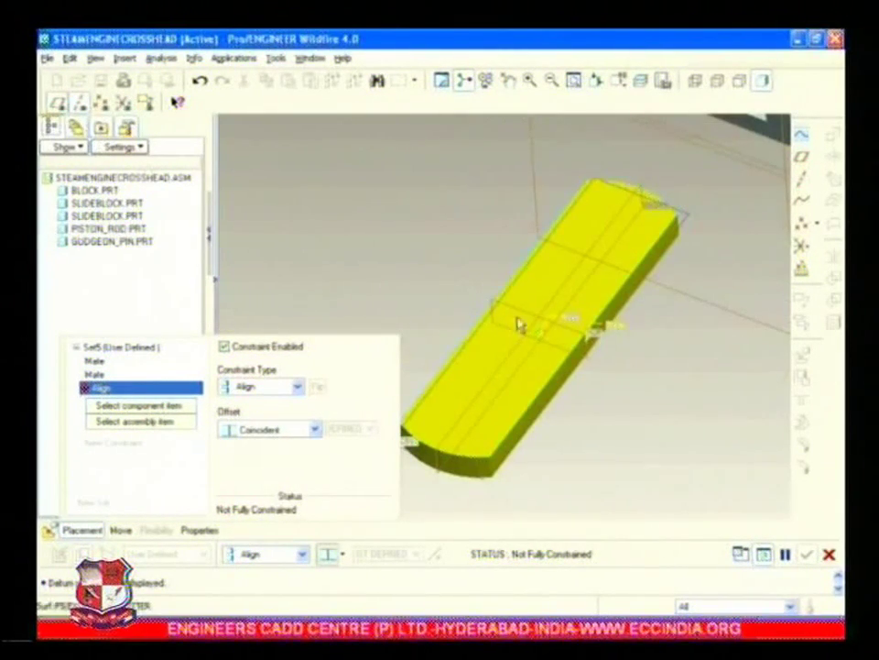
left_click(524, 319)
scroll(490, 385, "down", 5)
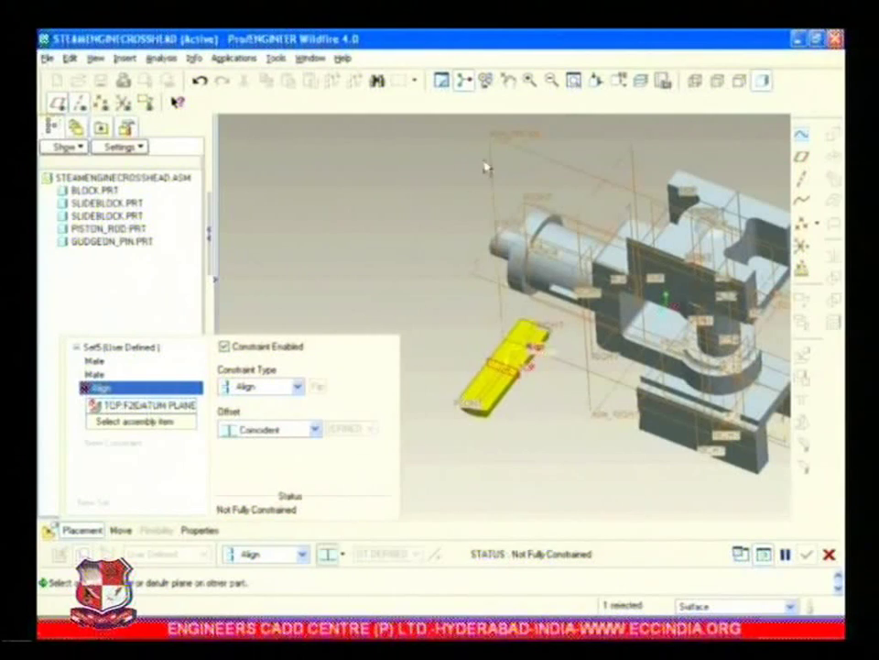
left_click(502, 138)
scroll(424, 221, "down", 5)
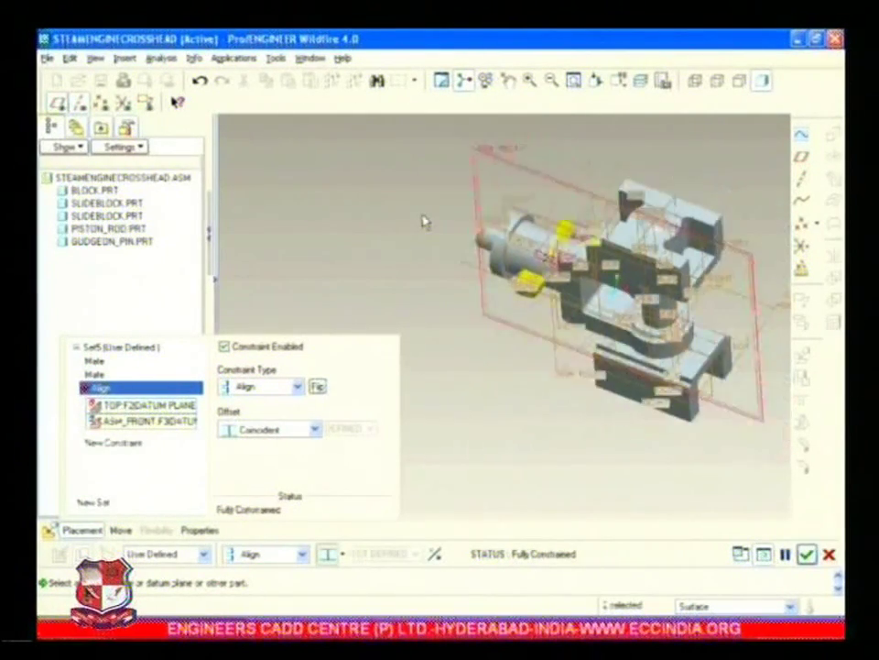
- Hide the datum planes and accept the cotter's placement
middle_click_drag(414, 322, 437, 293)
left_click(61, 101)
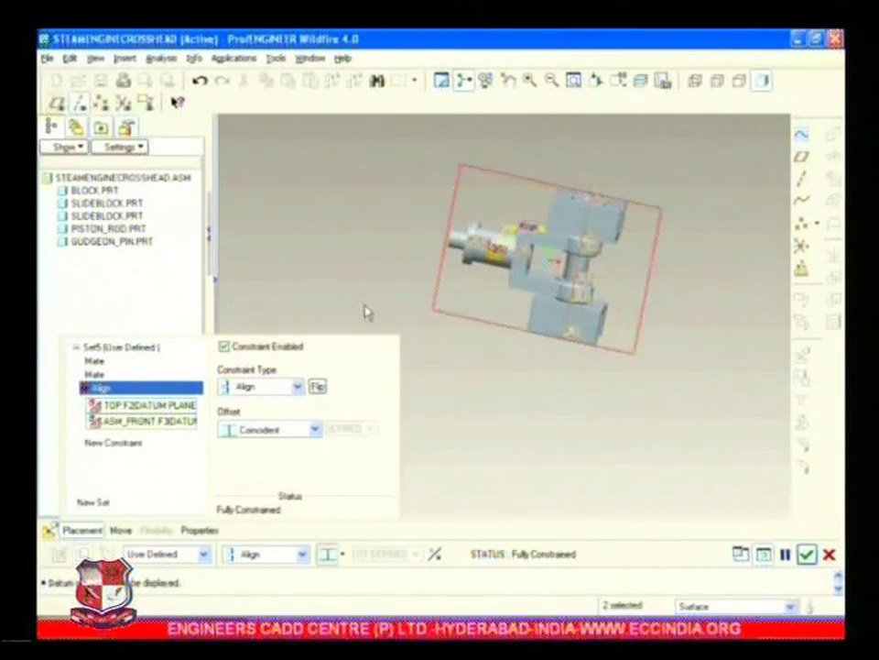
scroll(548, 392, "down", 2)
scroll(549, 396, "up", 2)
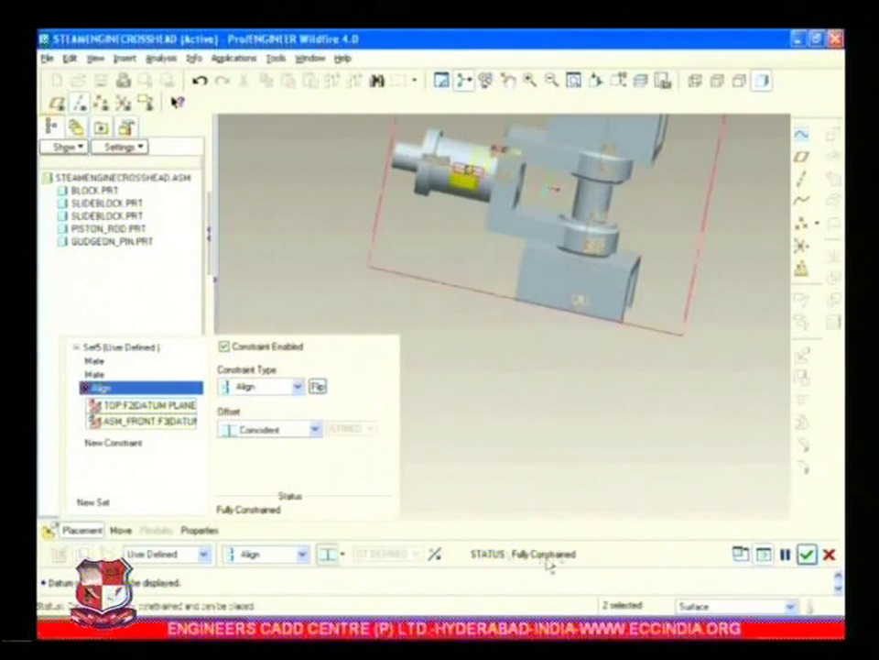
left_click(807, 554)
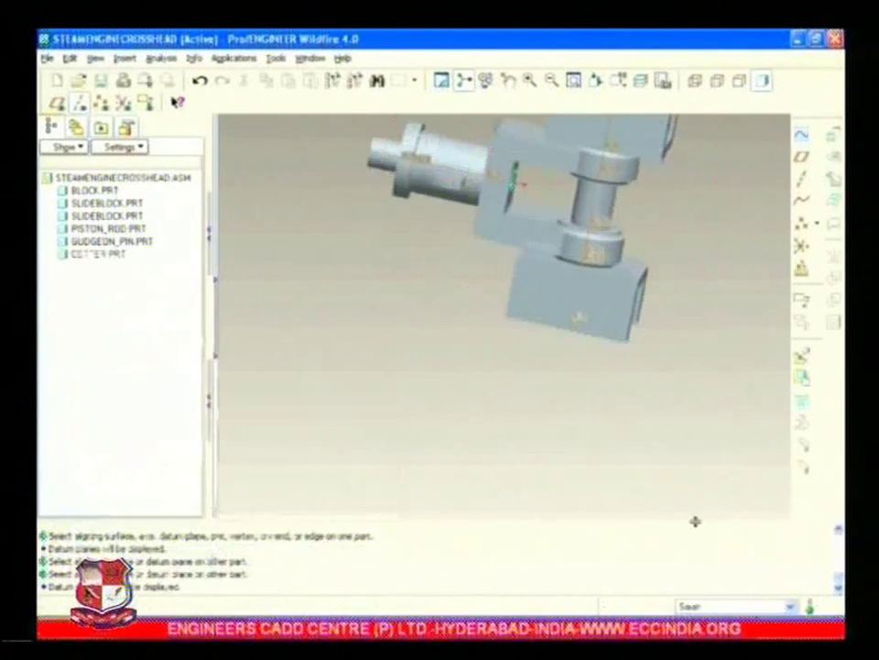
- Inspect the assembled crosshead from several angles and check it against the steam engine crosshead drawing in Adobe Reader
scroll(550, 458, "down", 3)
middle_click_drag(534, 436, 533, 341)
scroll(591, 376, "up", 3)
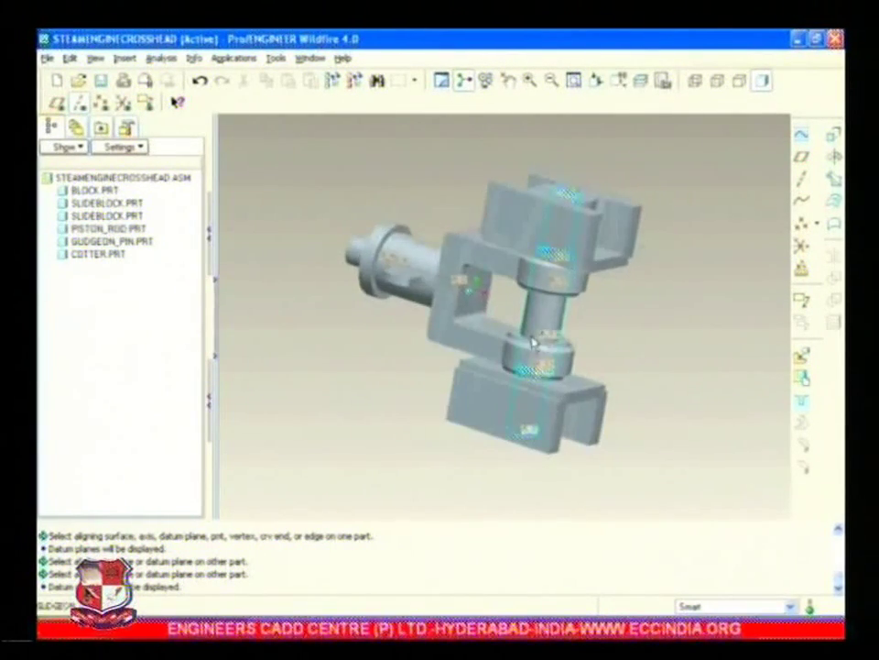
key("alt+Tab")
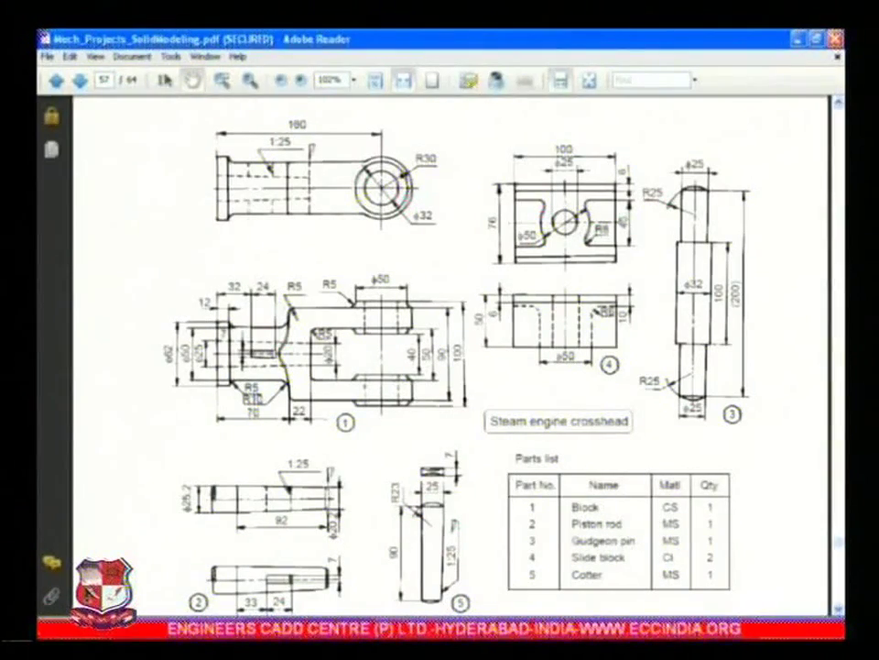
key("alt+Tab")
middle_click_drag(481, 427, 518, 424)
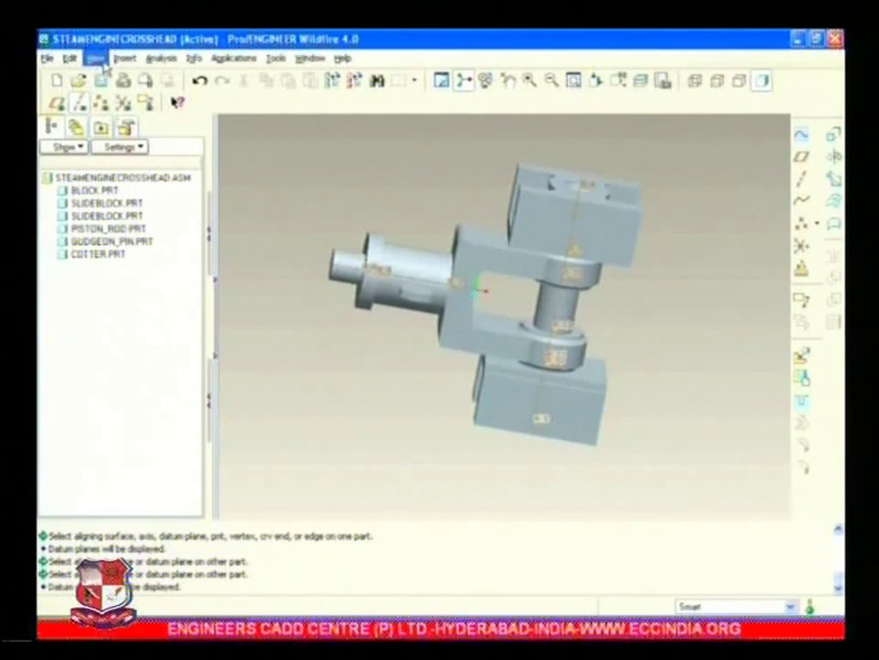
key("ctrl+d")
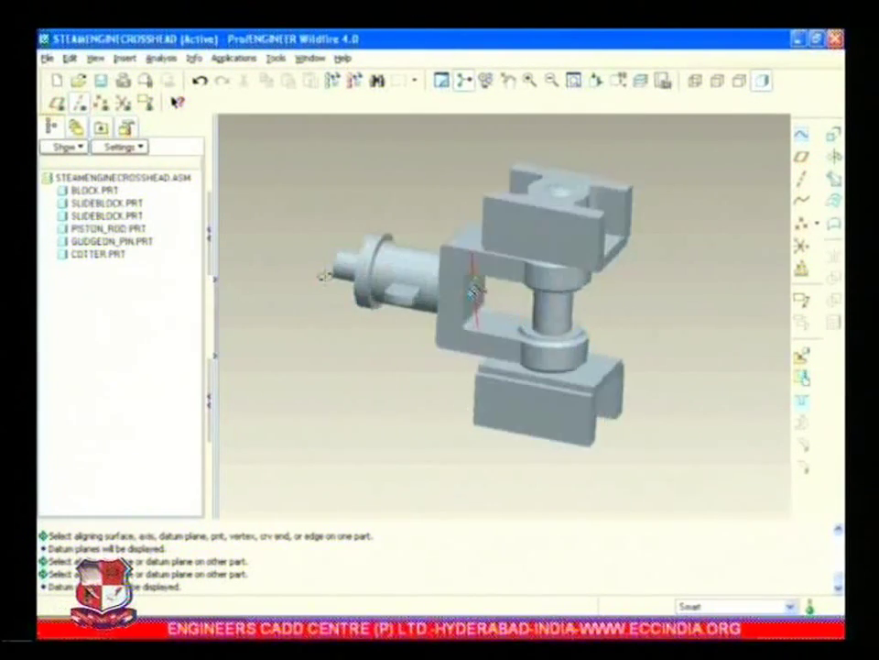
- Open the Color and Appearance editor and set the assignment type to Components with nothing selected
left_click(95, 60)
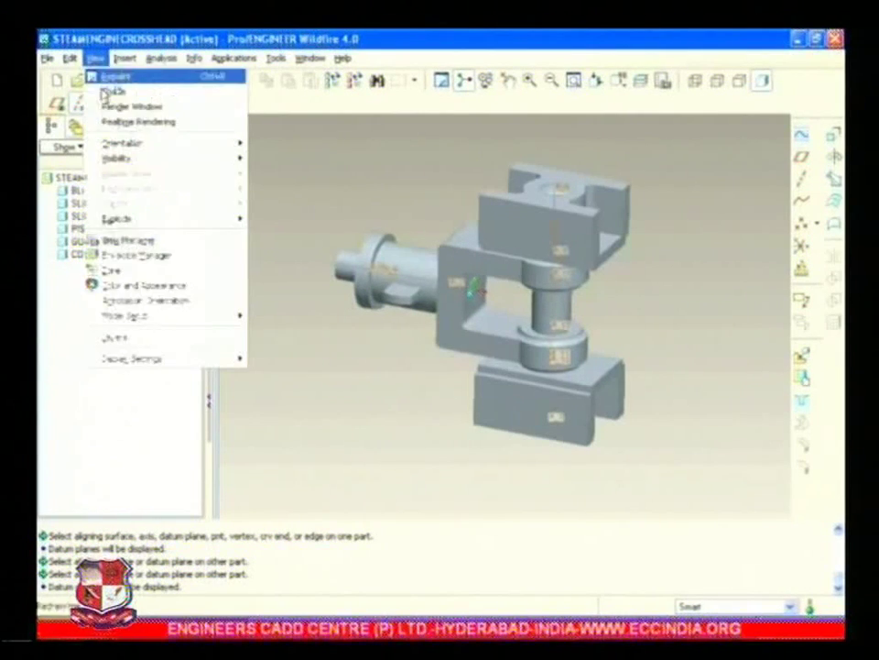
left_click(146, 285)
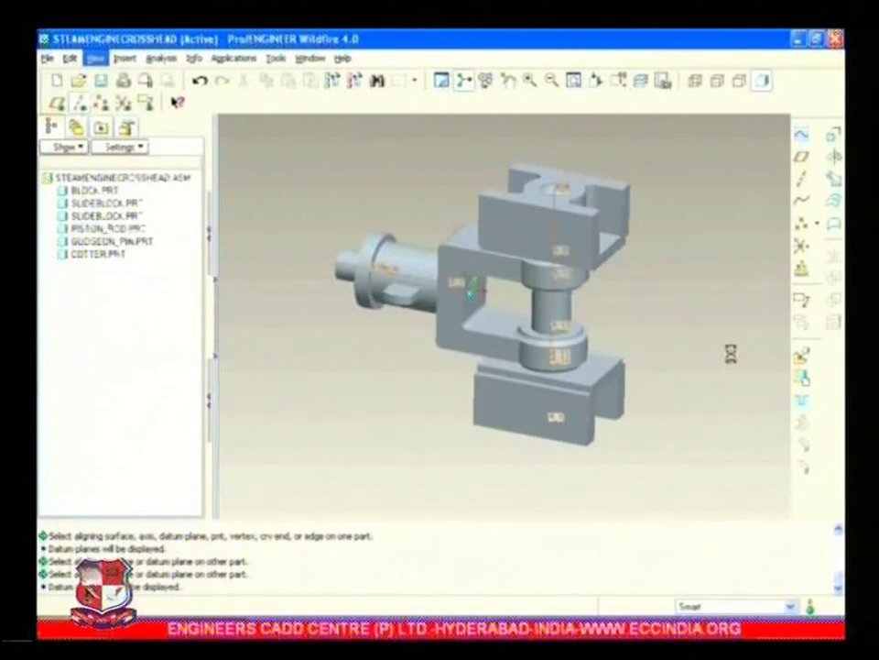
left_click(776, 171)
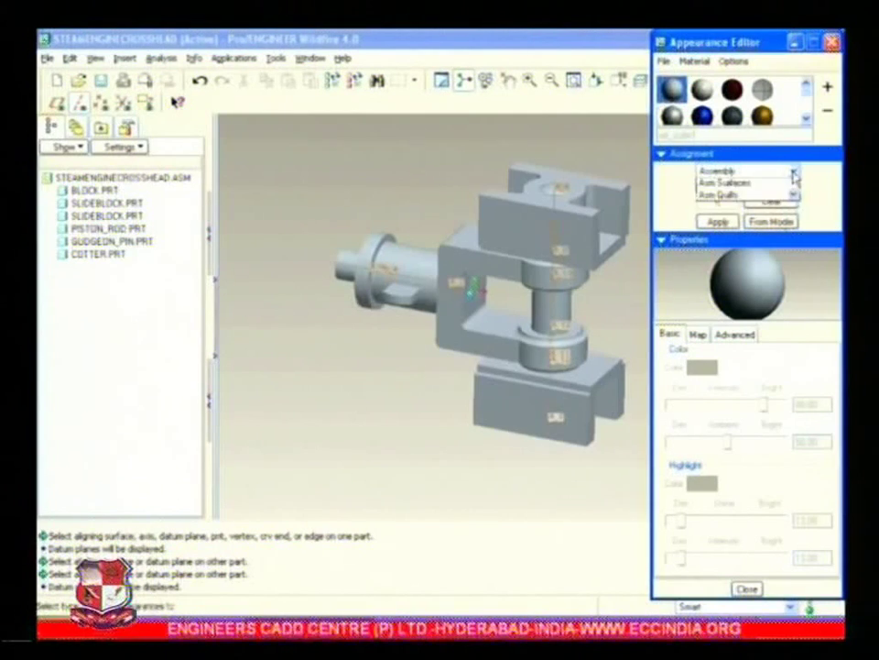
left_click(742, 195)
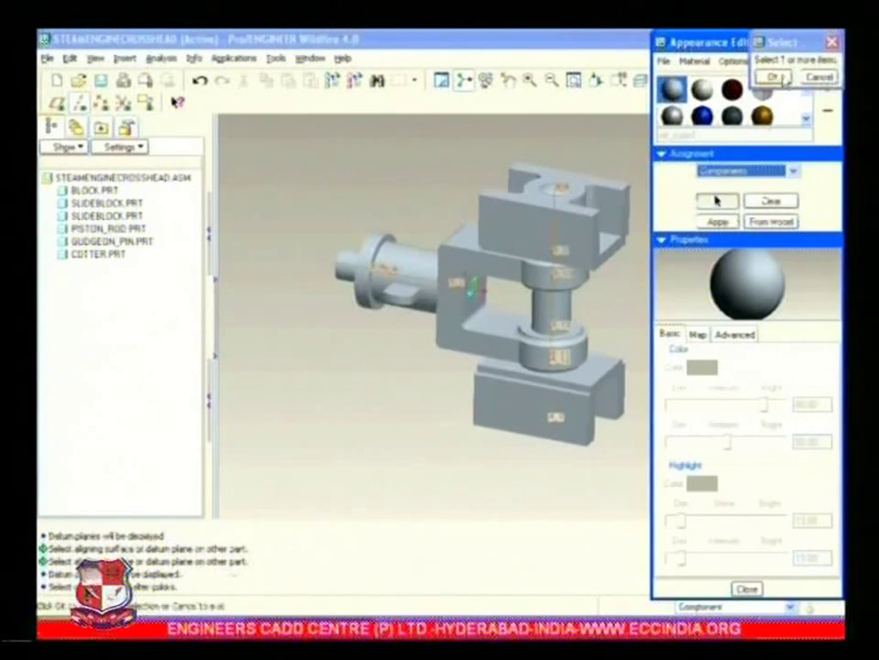
left_click(786, 78)
- Apply the ptc-painted-red appearance to both slide blocks
left_click(762, 89)
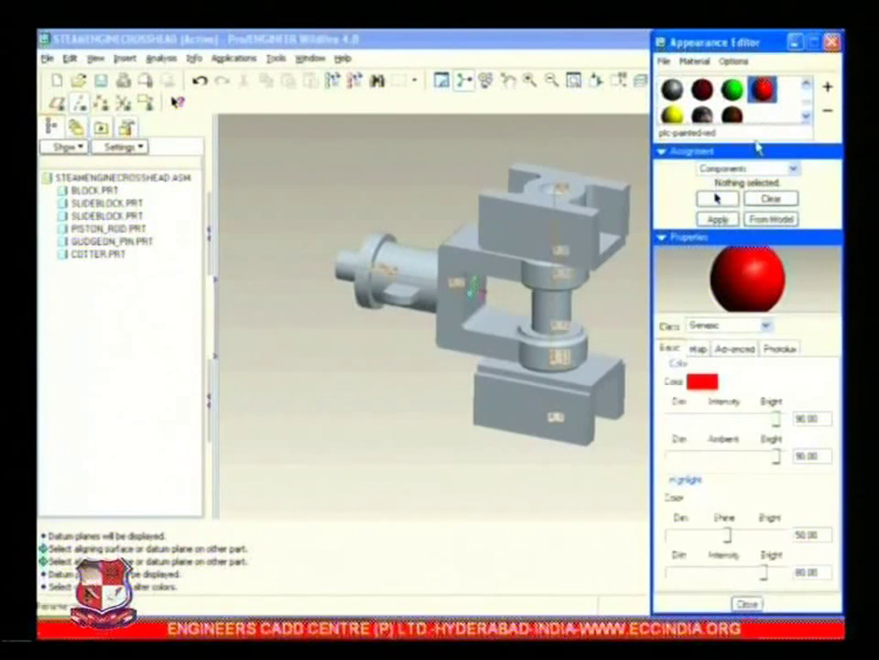
left_click(718, 197)
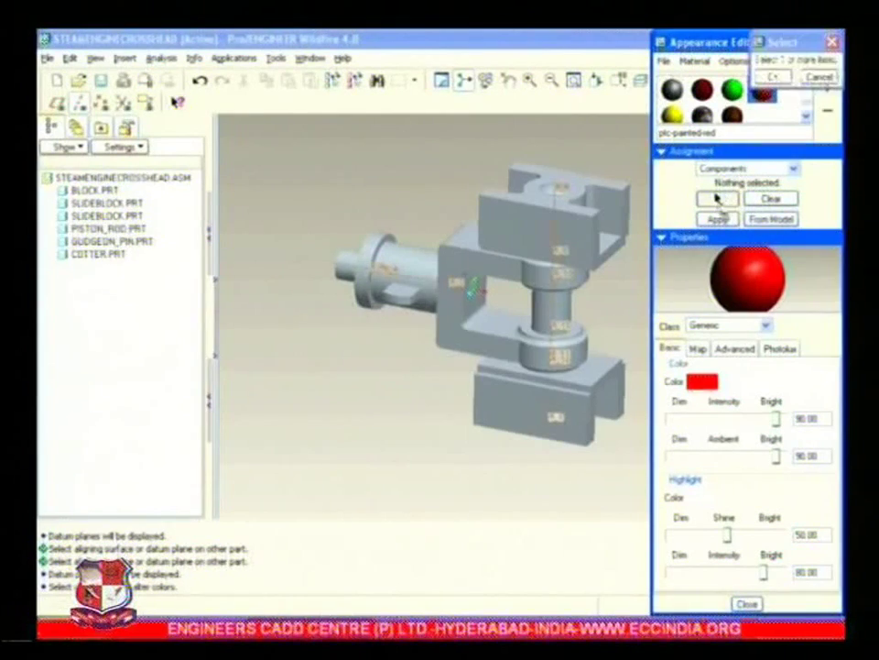
left_click(587, 242)
left_click(550, 403)
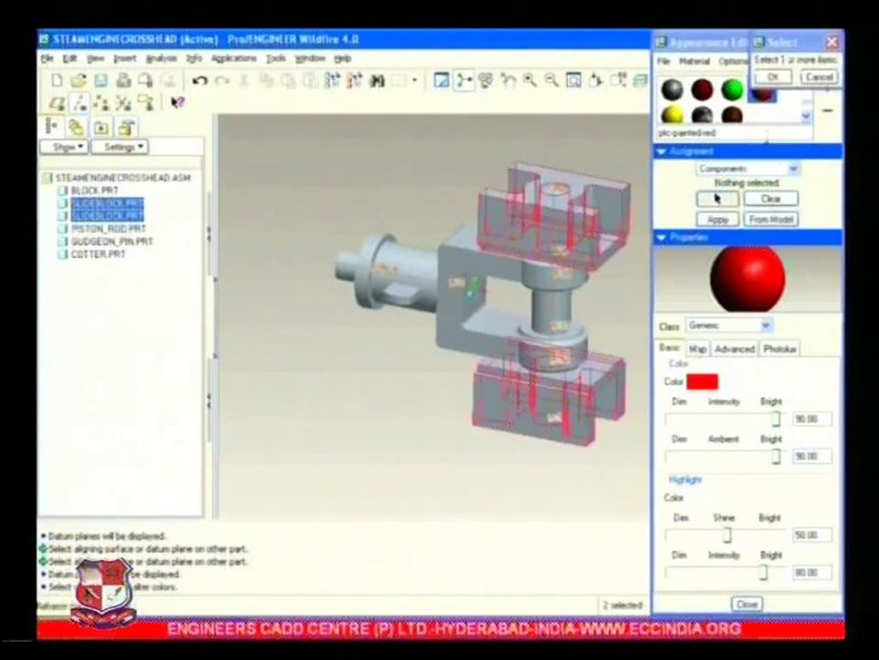
left_click(773, 77)
left_click(718, 219)
middle_click_drag(568, 261, 428, 261)
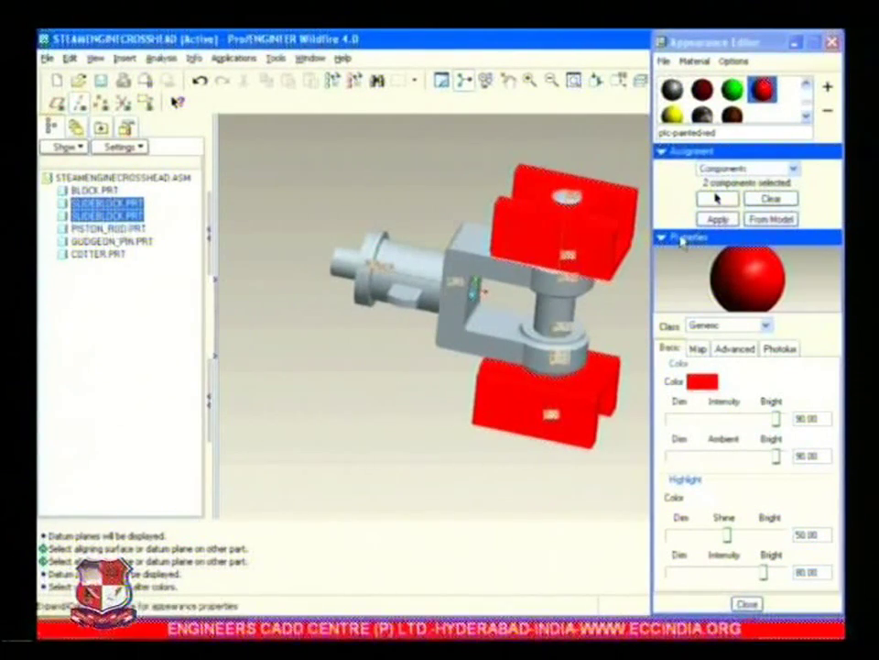
- Change the colour of the slide blocks' appearance to a light yellow-green using the color wheel
left_click(701, 381)
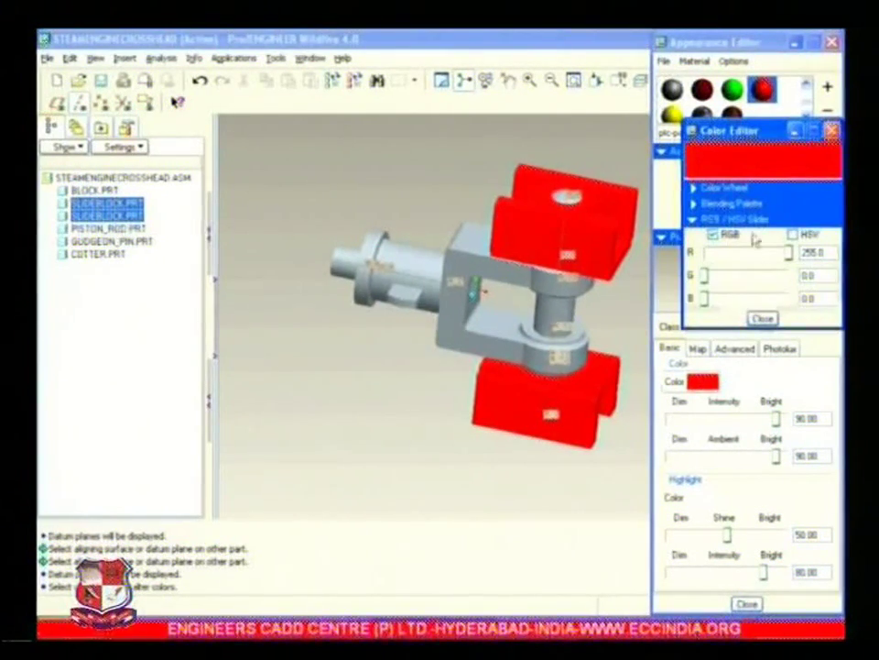
left_click(693, 187)
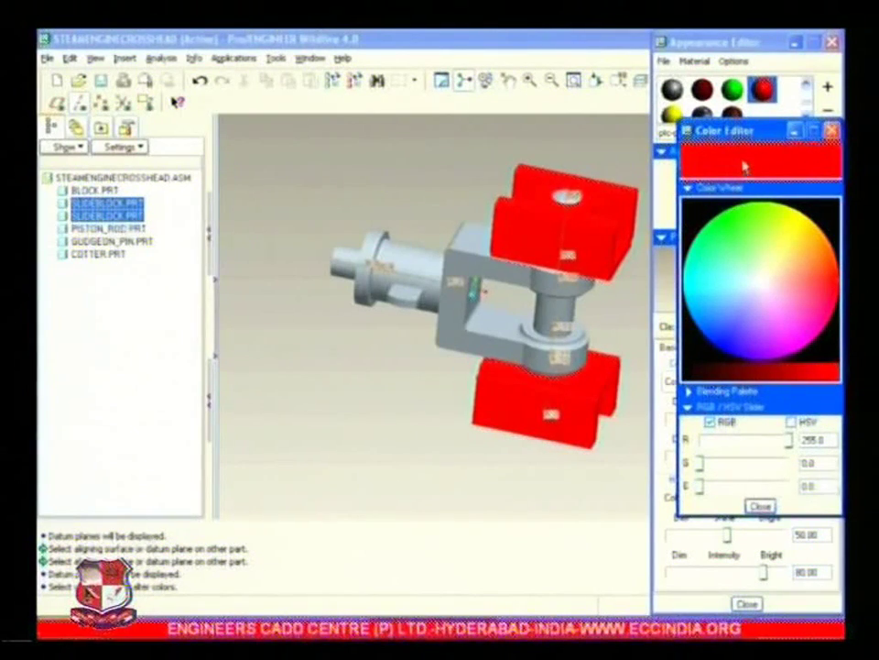
mouse_move(774, 232)
left_mouse_down()
mouse_move(760, 239)
mouse_move(781, 266)
mouse_move(778, 243)
mouse_move(760, 231)
left_mouse_up()
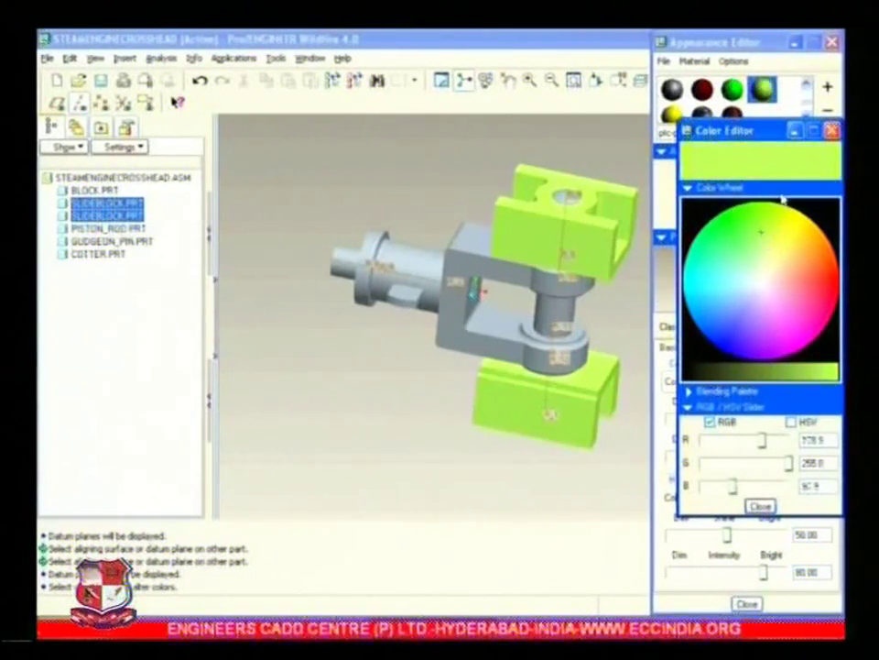
left_click(797, 134)
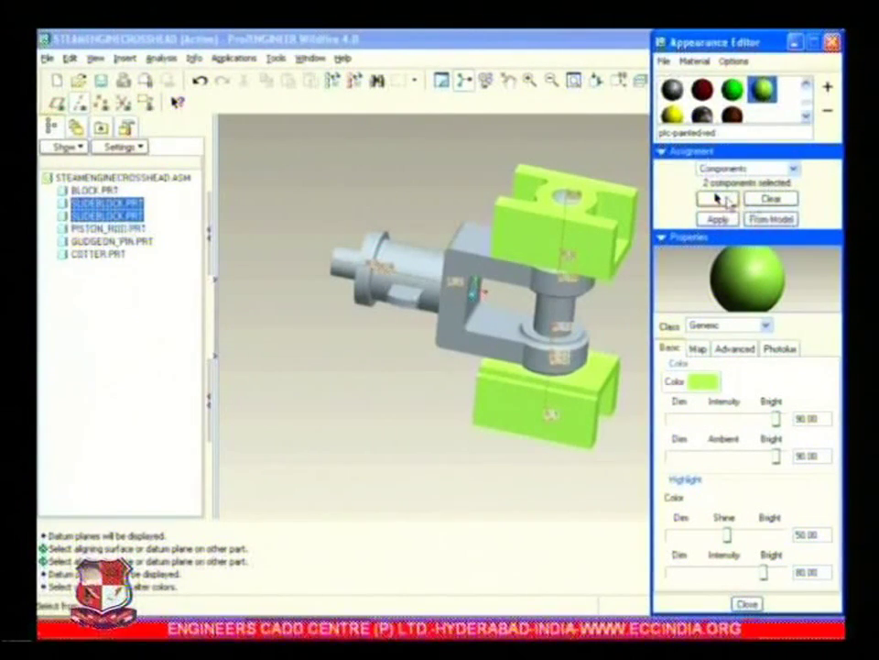
- Clear the slide block selection and apply the ptc-metallic-steel-light appearance to the gudgeon pin
left_click(720, 199)
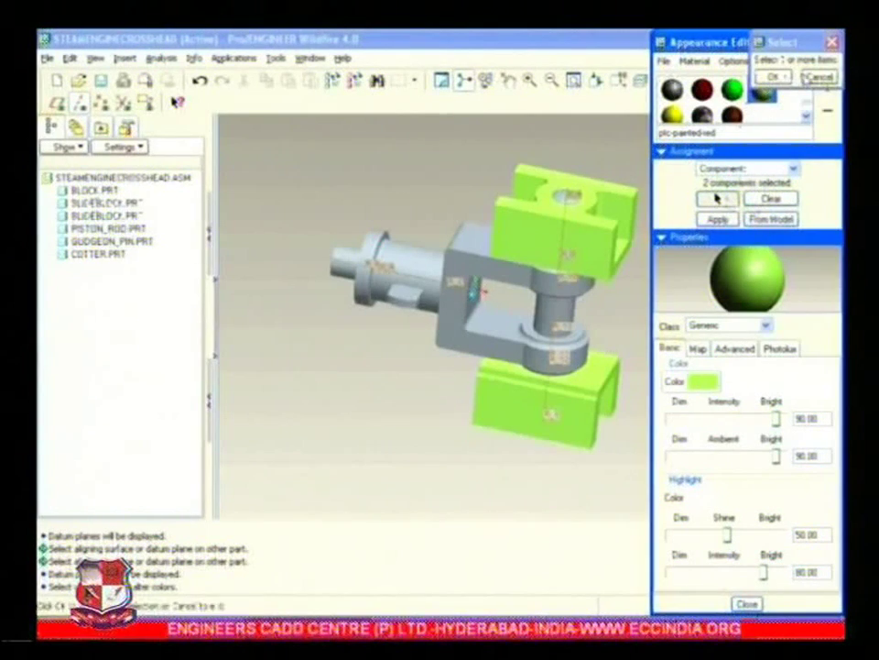
left_click(805, 76)
left_click(678, 96)
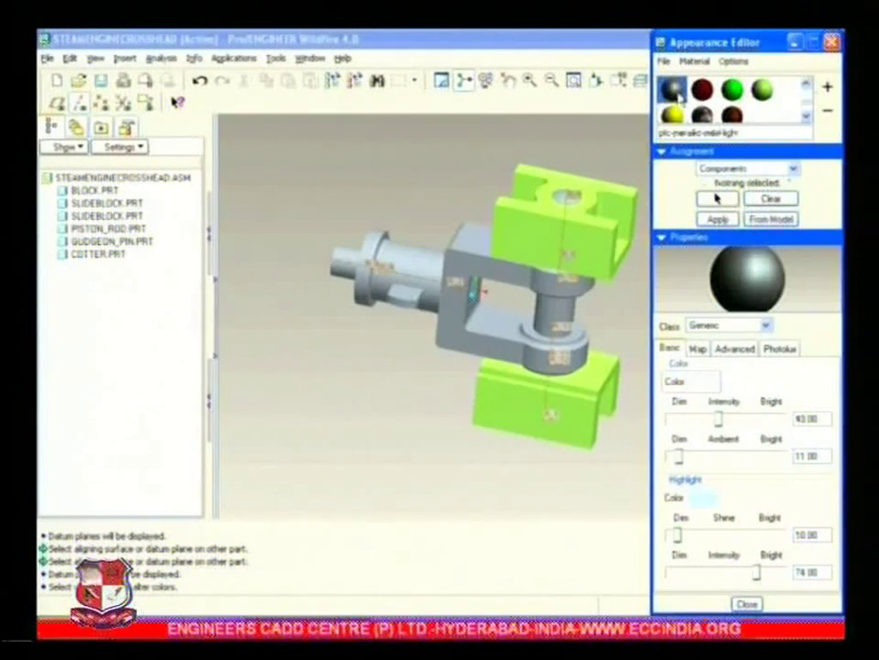
left_click(717, 198)
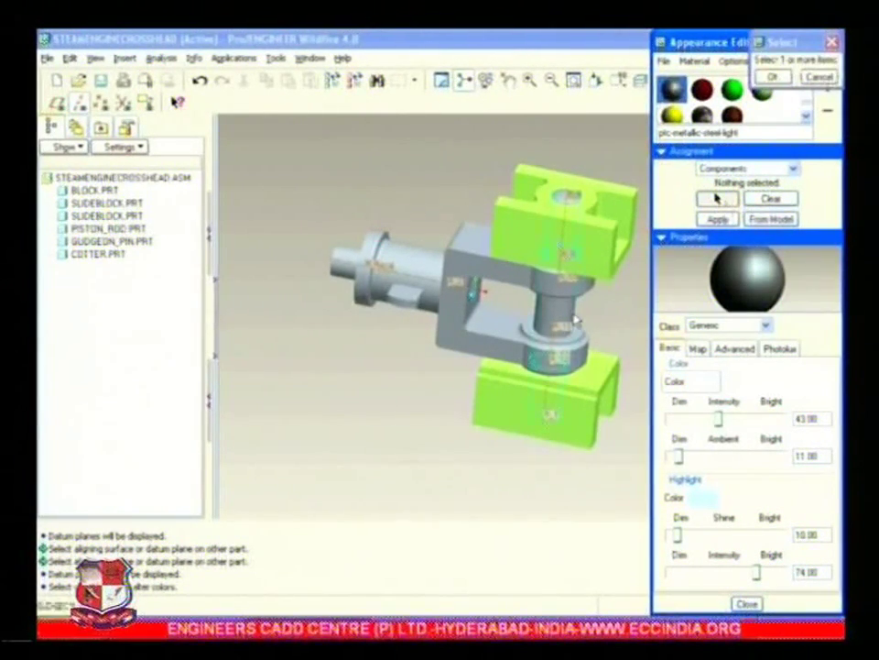
left_click(575, 319)
left_click(772, 76)
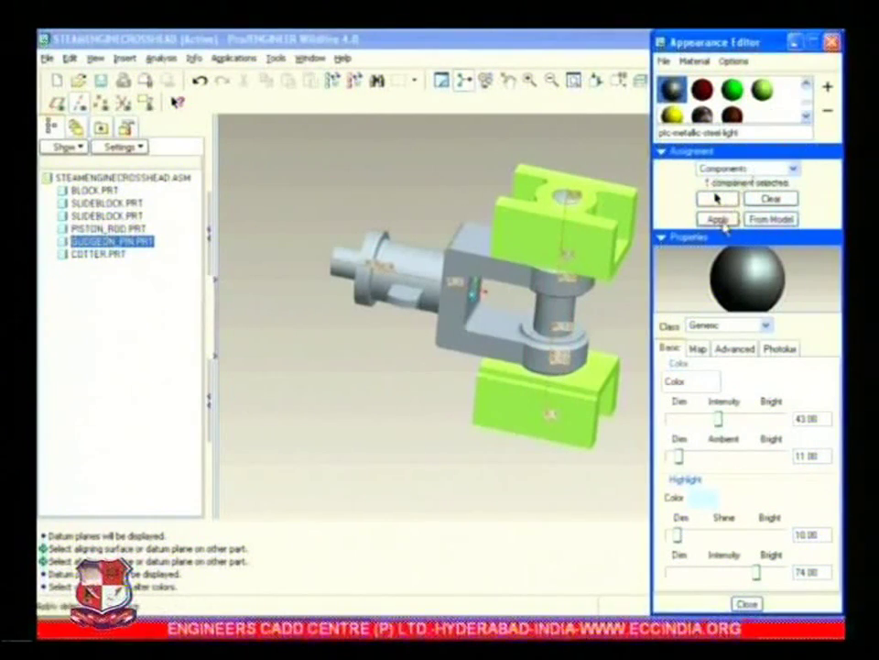
left_click(719, 221)
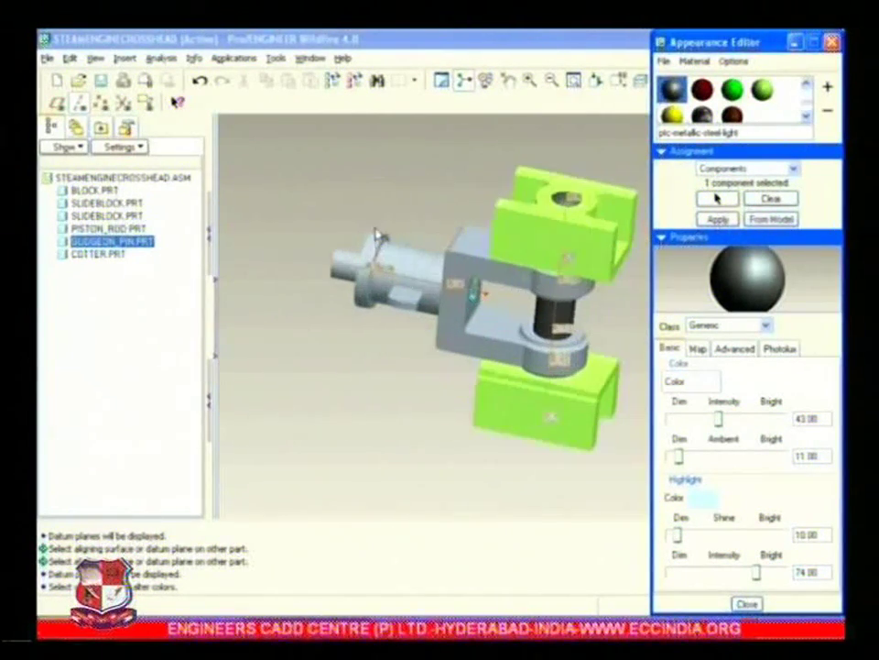
- Clear the gudgeon pin selection and apply the ptc-metallic-blue appearance to the block component
left_click(718, 200)
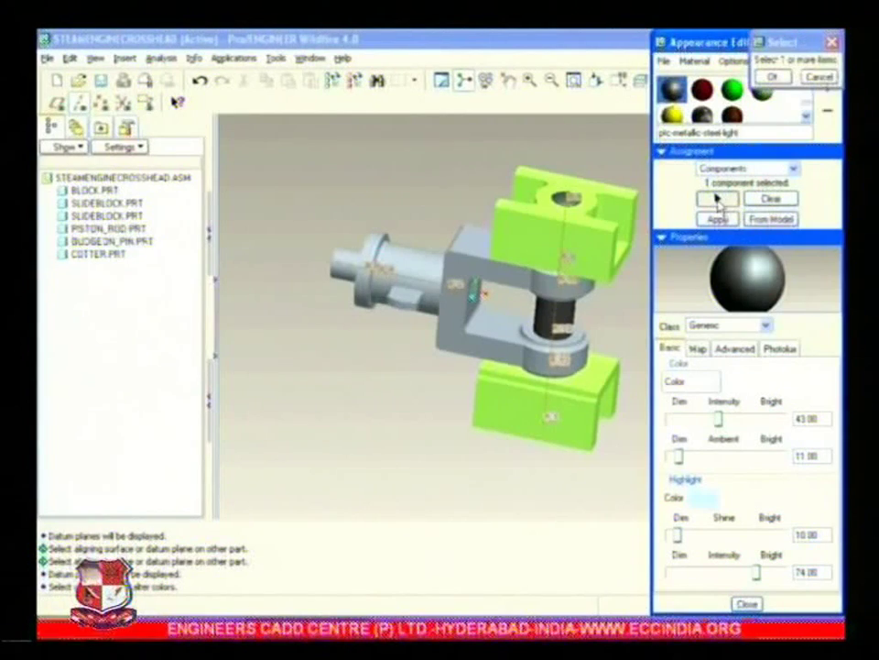
left_click(818, 76)
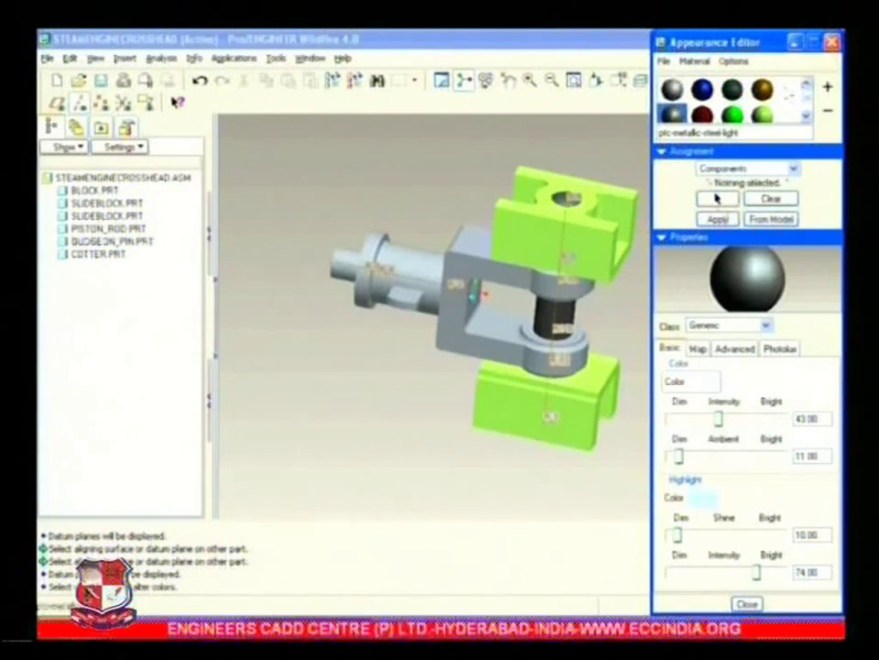
left_click(703, 89)
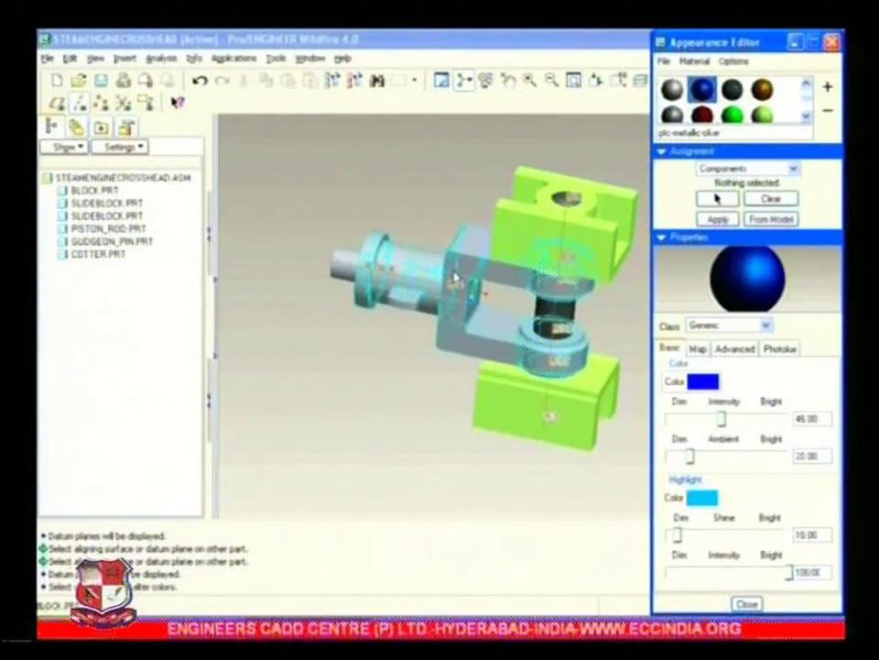
left_click(458, 284)
left_click(719, 199)
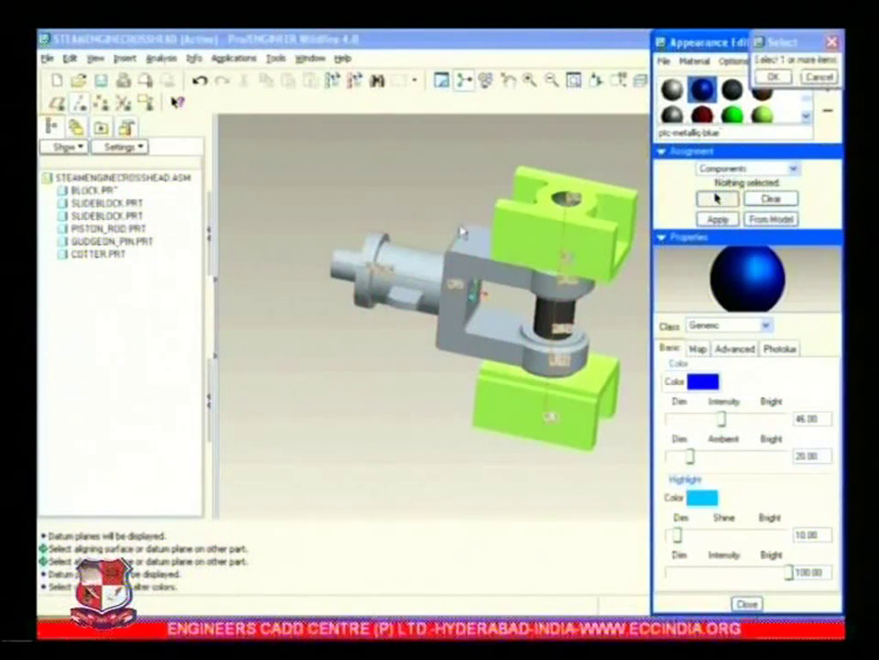
left_click(462, 232)
left_click(773, 76)
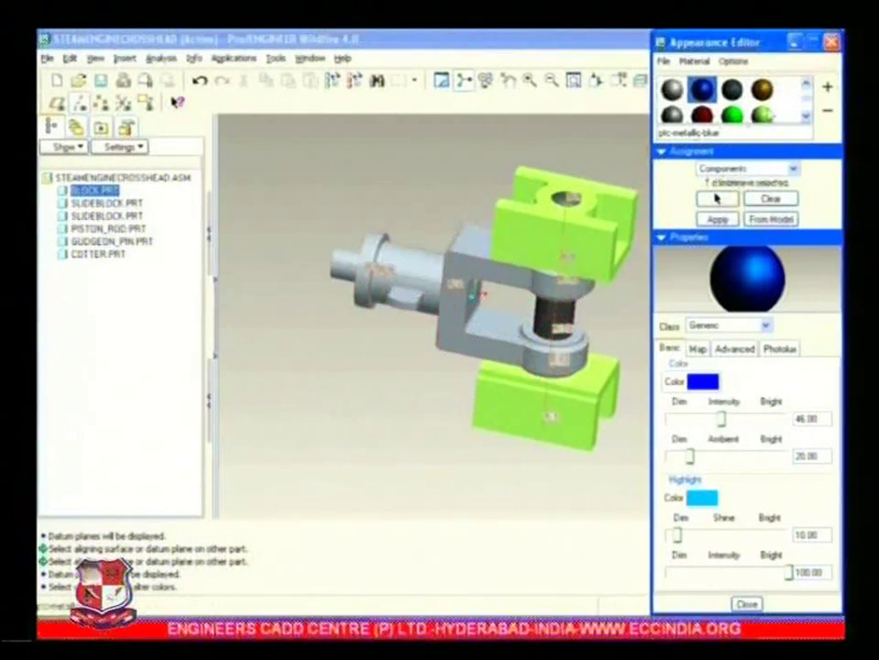
left_click(718, 218)
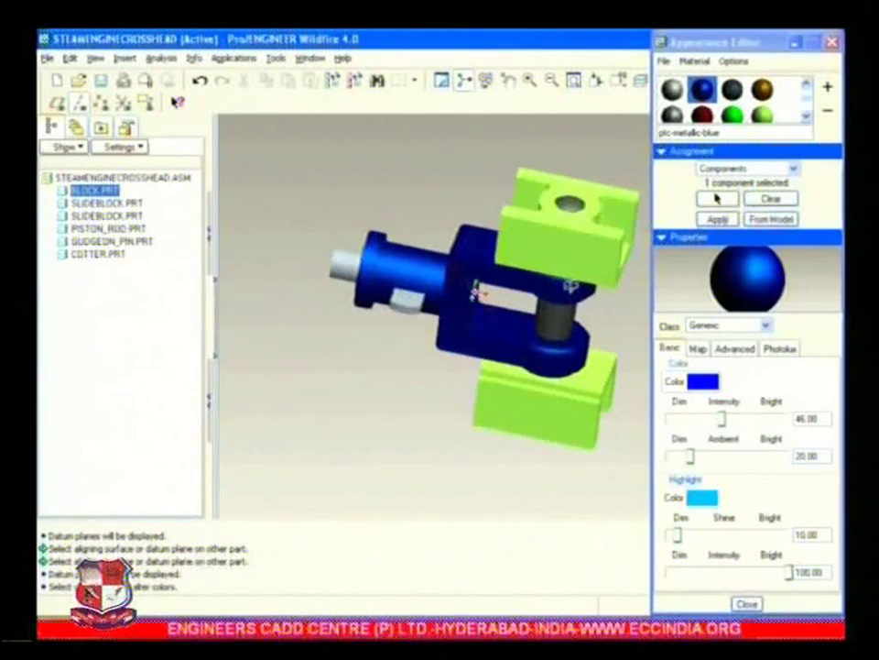
middle_click_drag(570, 286, 597, 276)
- Apply the ptc-painted-yellow appearance to the cotter through the block's cylindrical end
left_click(807, 118)
left_click(807, 118)
left_click(807, 83)
left_click(810, 85)
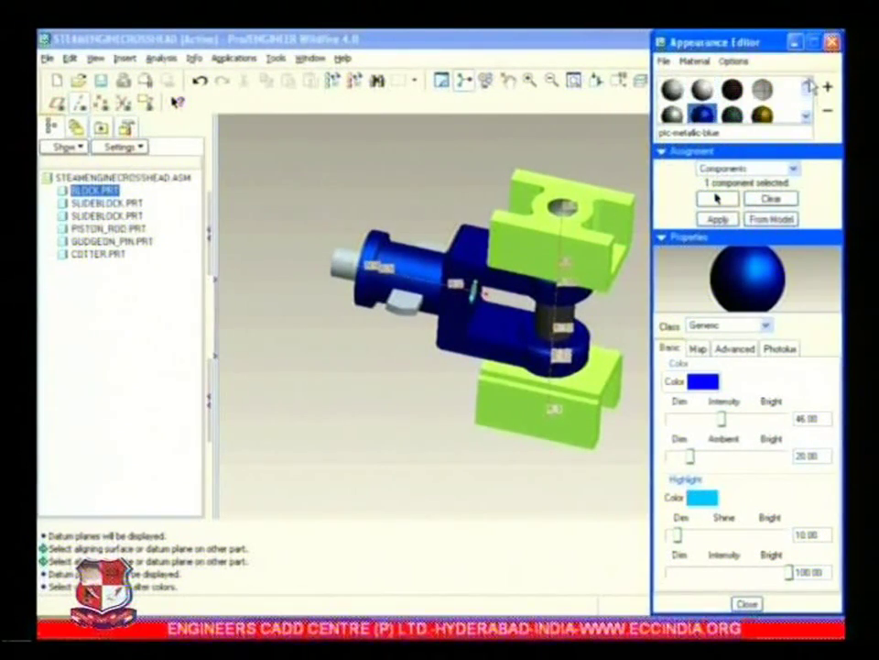
scroll(768, 123, "down", 1)
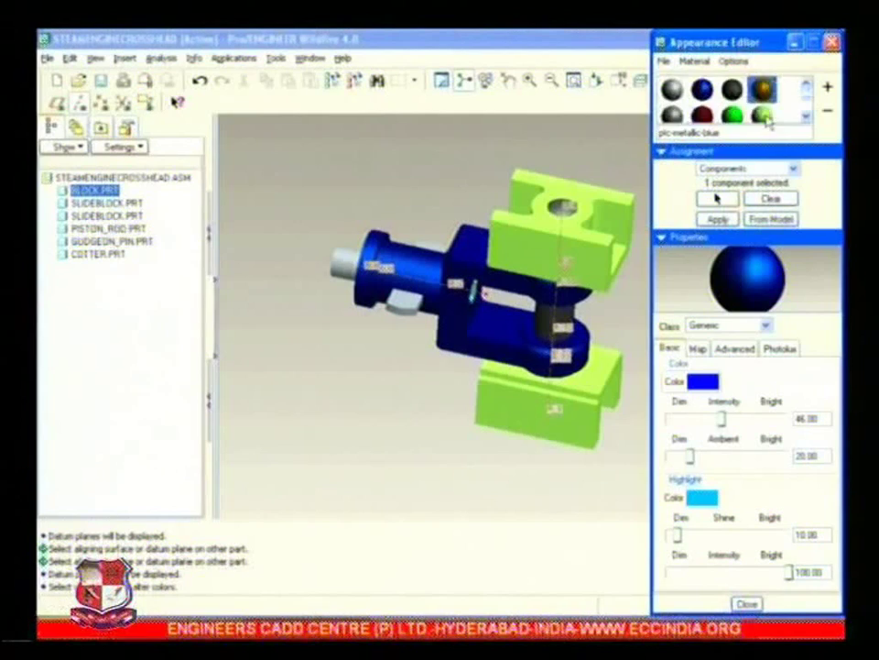
left_click(808, 85)
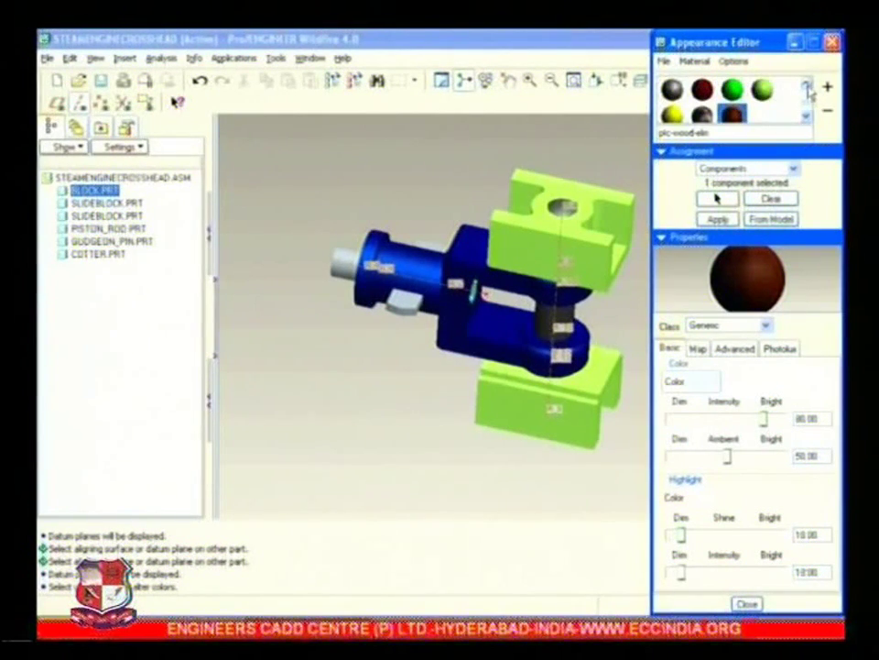
scroll(674, 116, "down", 1)
left_click(718, 198)
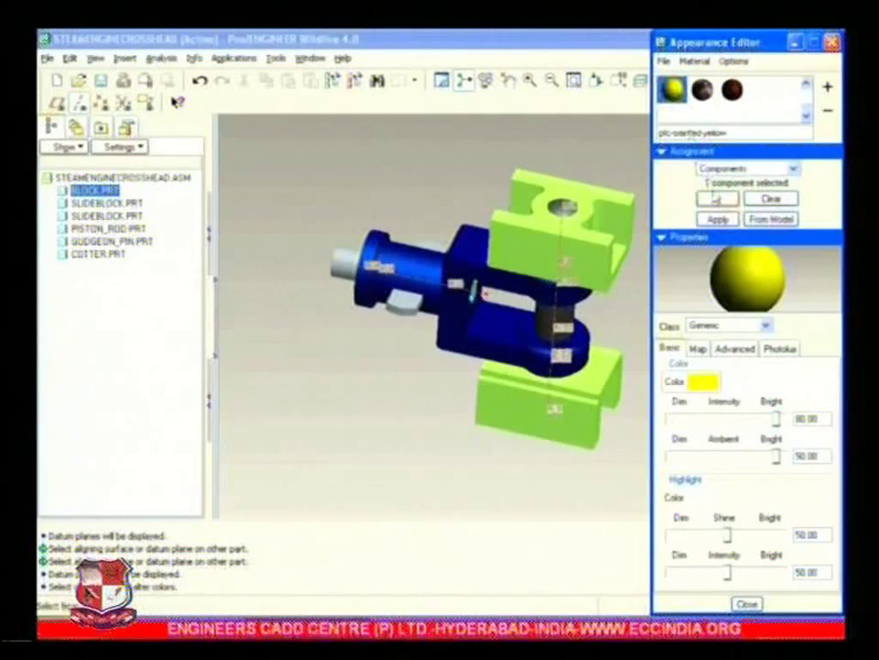
left_click(718, 200)
scroll(418, 312, "up", 3)
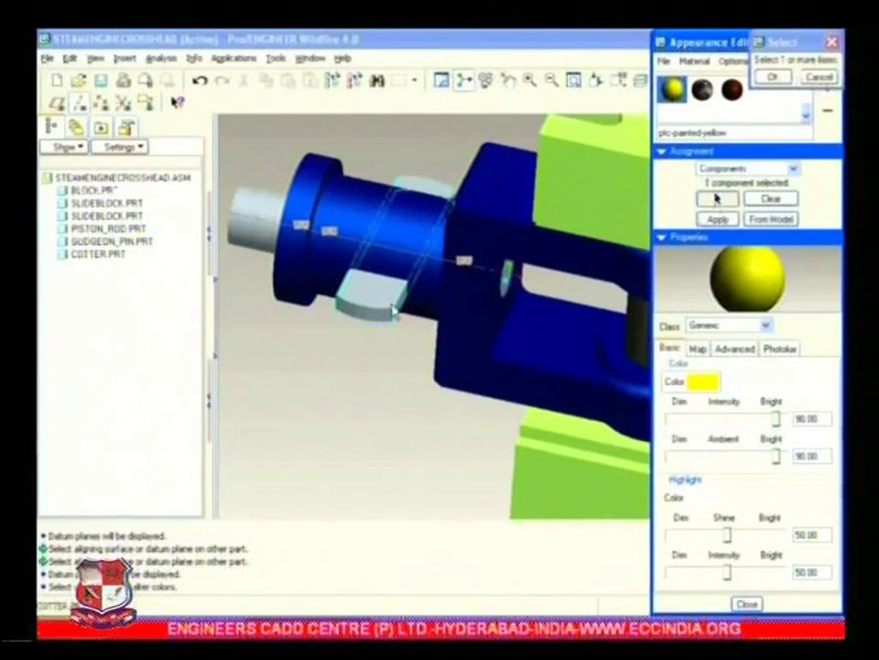
left_click(394, 311)
left_click(773, 76)
left_click(724, 220)
scroll(503, 165, "down", 2)
middle_click_drag(464, 244, 386, 333)
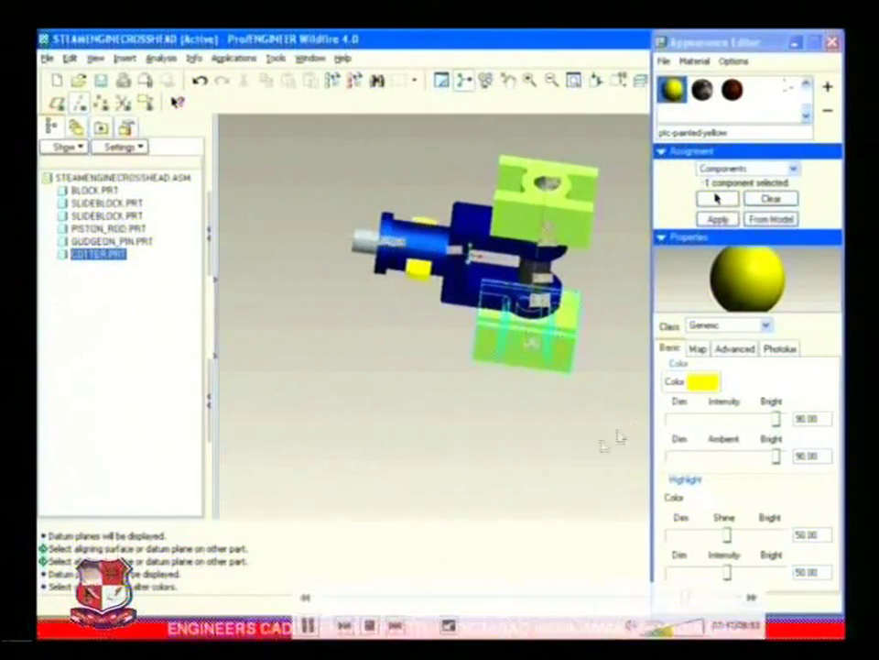
- Close the Appearance Editor and the Color Editor
left_click(833, 42)
middle_click_drag(668, 242, 714, 315)
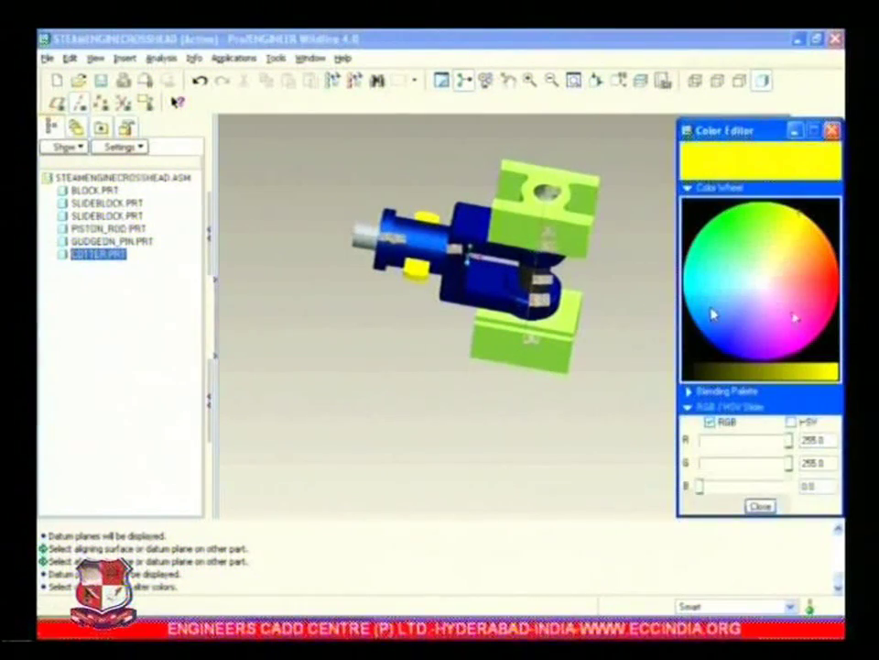
left_click(759, 507)
middle_click_drag(713, 312, 631, 323)
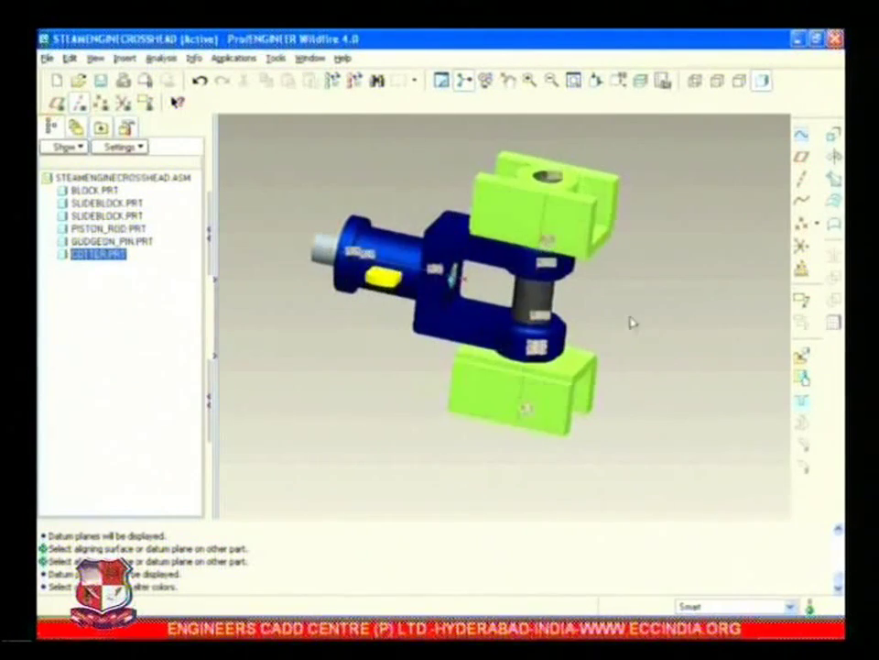
- Explode the crosshead assembly view and examine the separated parts from another angle
left_click(99, 58)
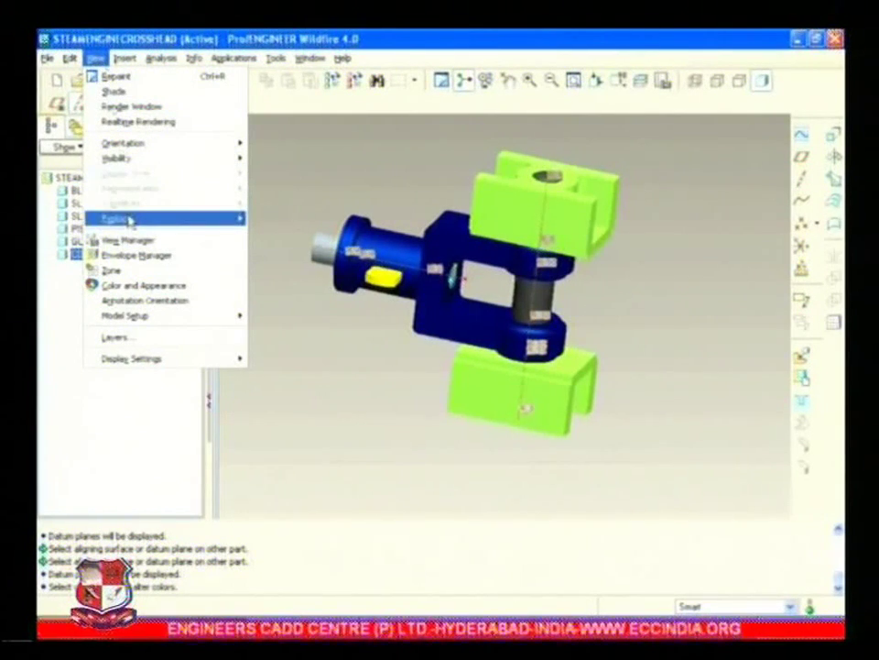
mouse_move(240, 218)
left_click(275, 279)
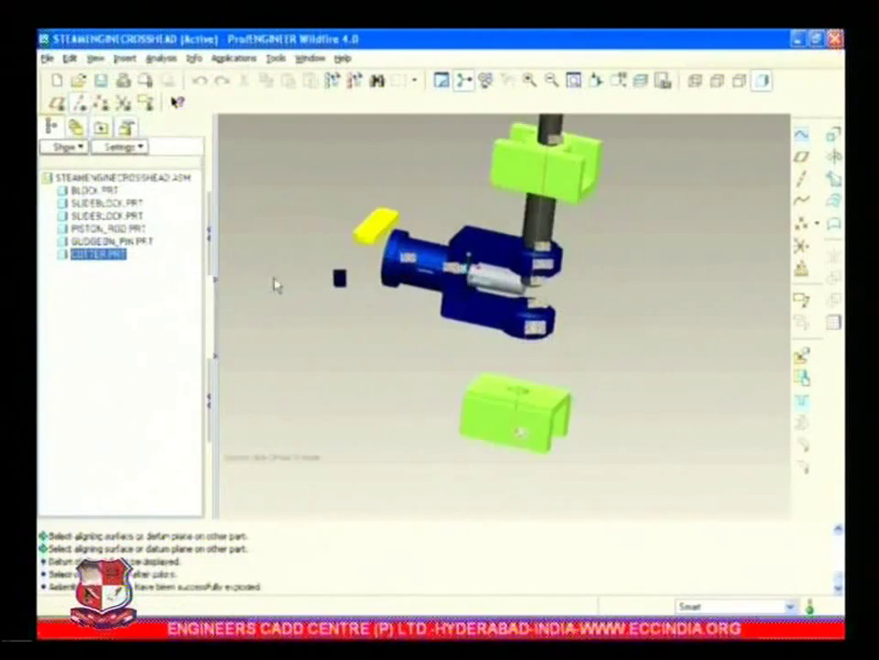
middle_click_drag(535, 368, 570, 335)
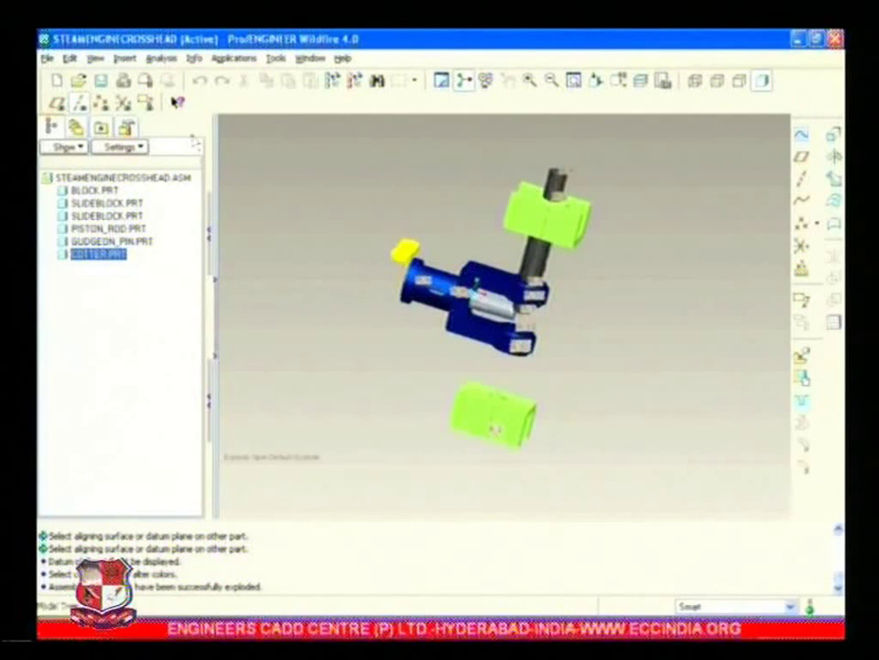
- Unexplode the crosshead assembly and inspect the coloured model from several sides
left_click(98, 59)
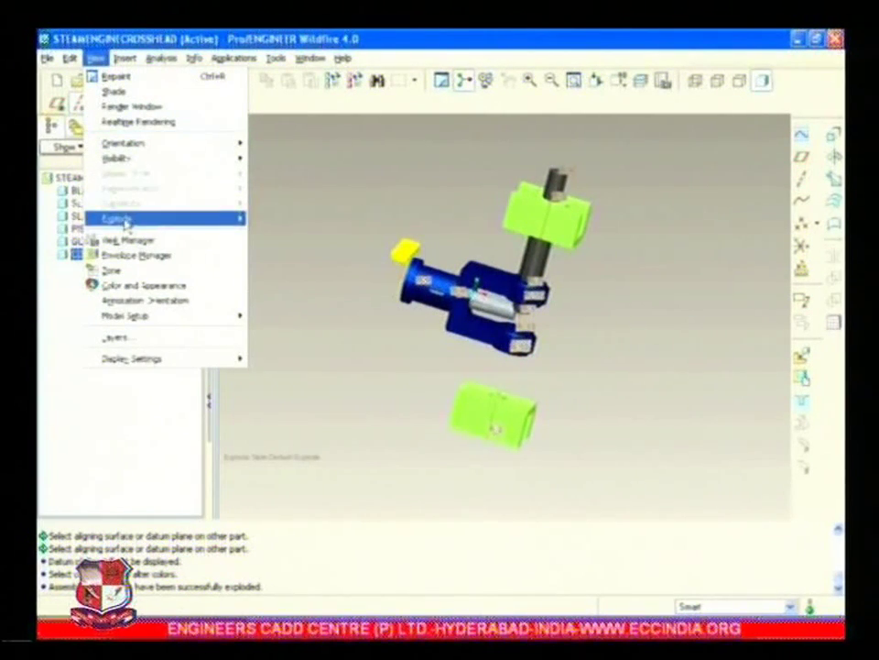
mouse_move(117, 218)
left_click(294, 278)
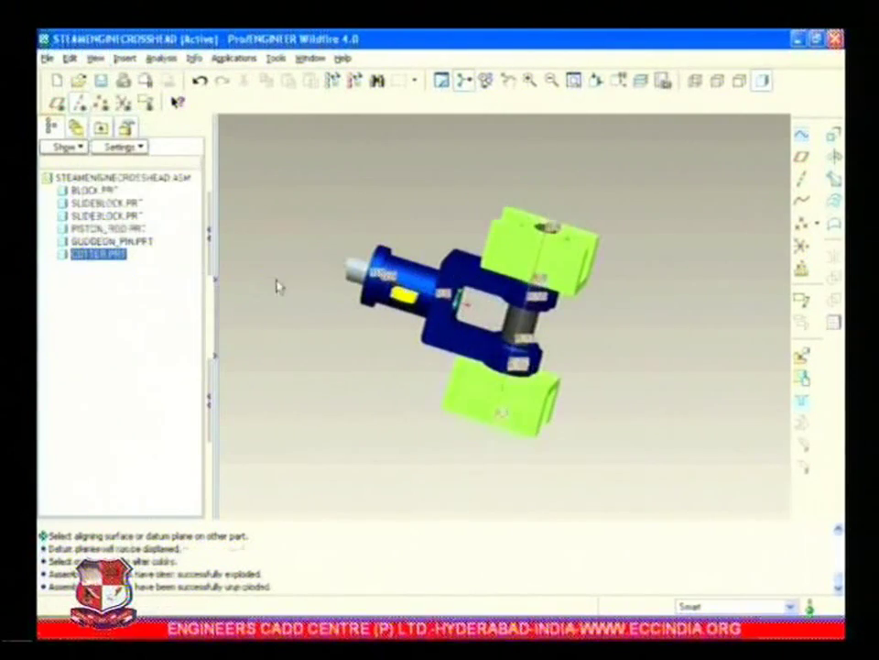
middle_click_drag(473, 253, 435, 178)
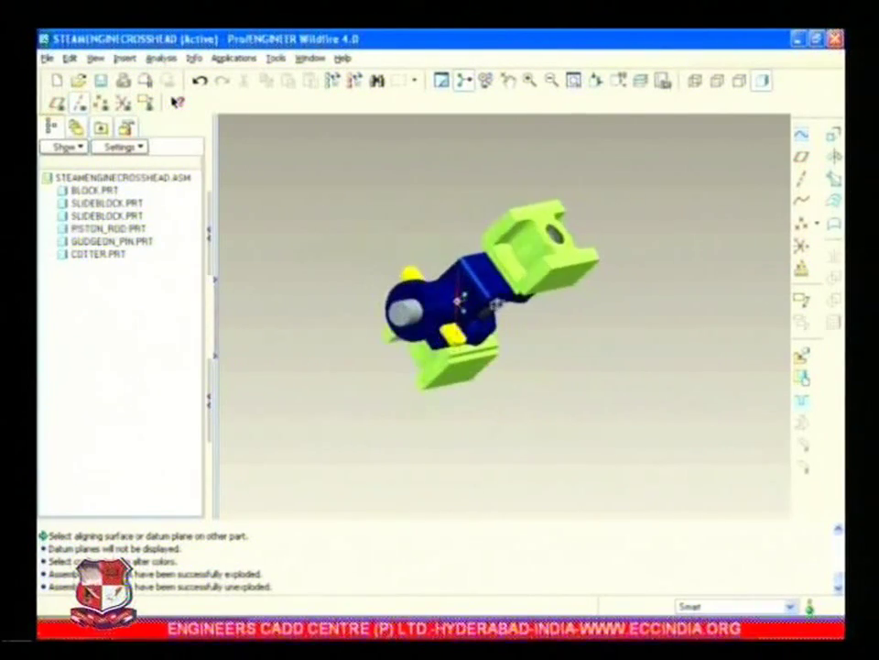
middle_click_drag(465, 294, 420, 296)
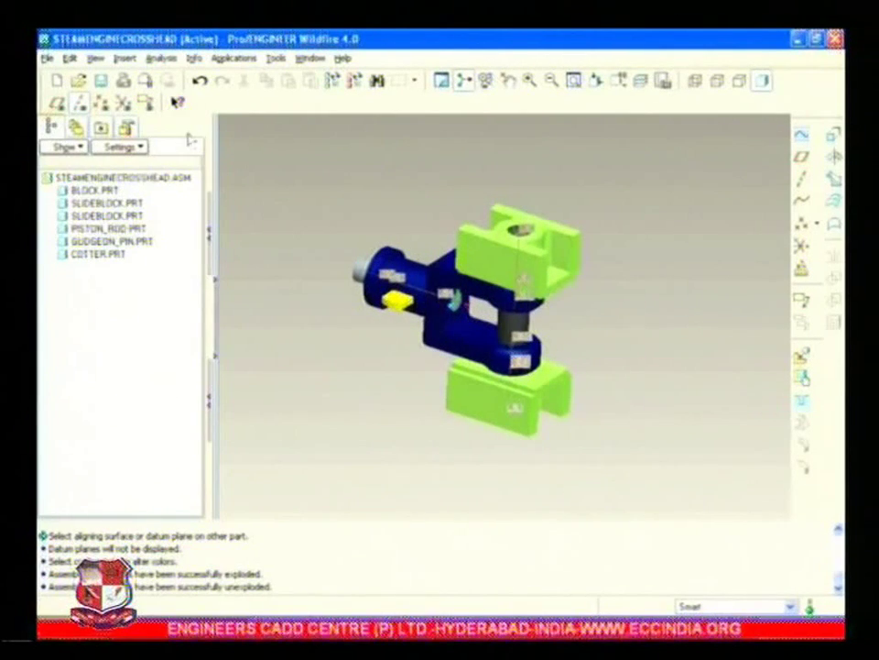
- Hide the datum axes and return the crosshead assembly to the Default Orientation view
left_click(80, 103)
middle_click_drag(420, 363, 455, 360)
mouse_move(517, 369)
middle_mouse_down()
mouse_move(594, 387)
mouse_move(520, 388)
middle_mouse_up()
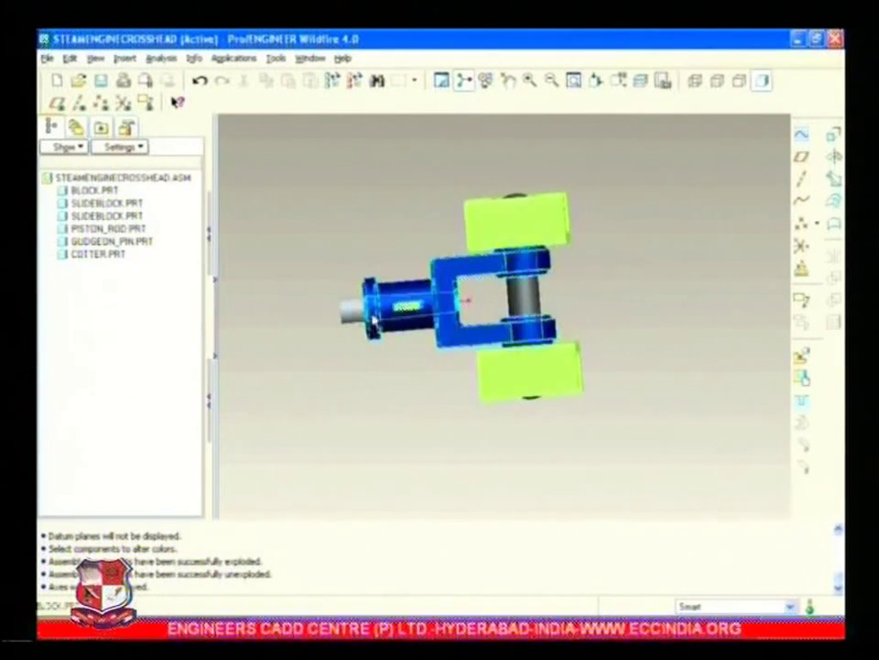
middle_click_drag(359, 402, 378, 415)
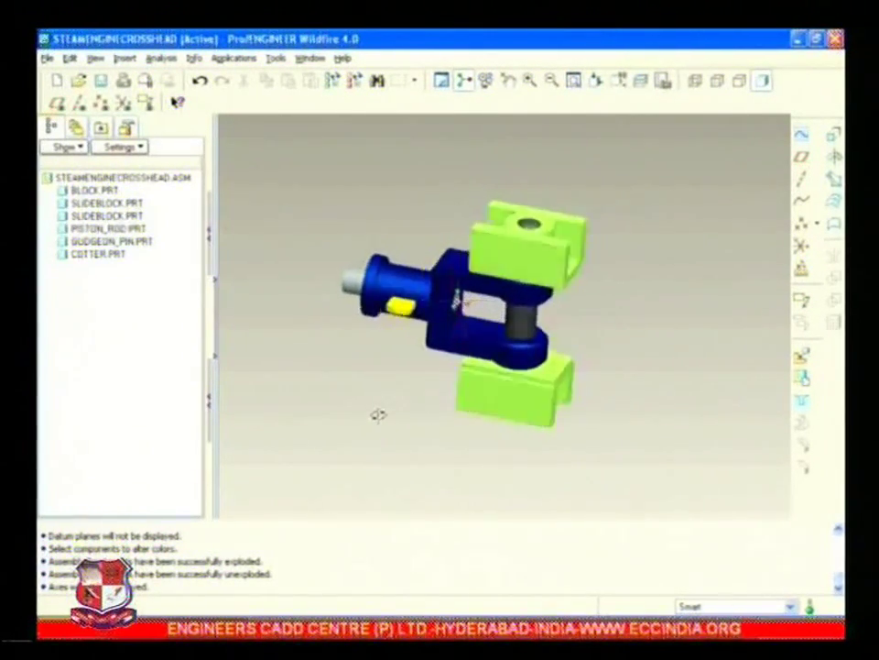
left_click(620, 81)
left_click(627, 115)
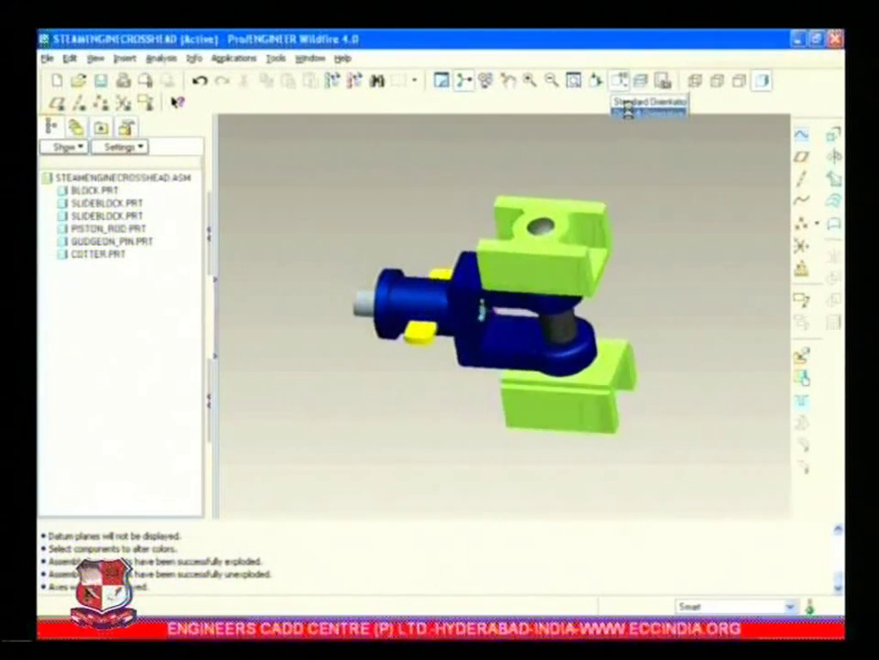
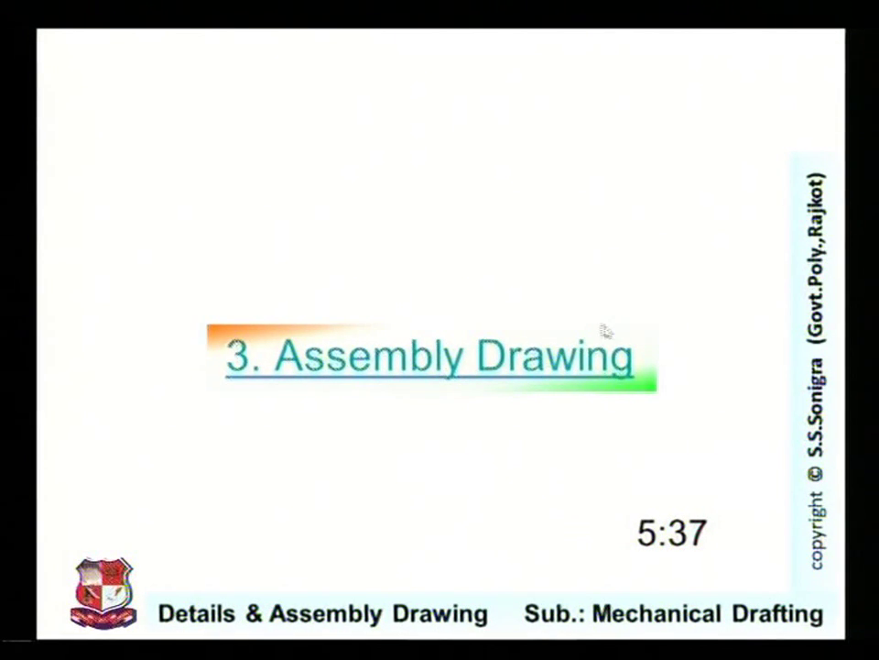
left_click(582, 357)
left_click(507, 422)
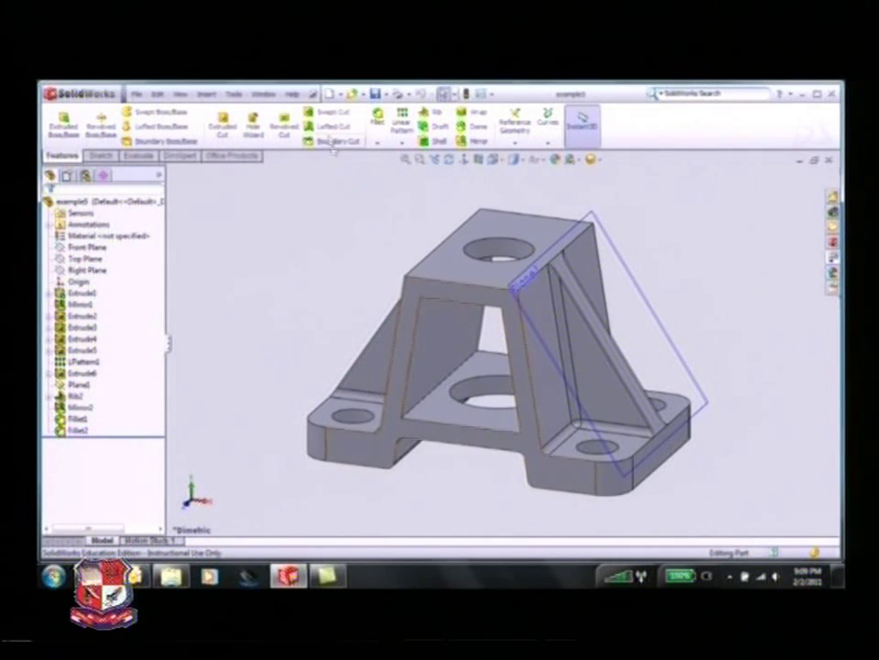
- In SolidWorks, create a drawing from the example5 part on a standard A (ANSI) Landscape sheet with the sheet format displayed
left_click(341, 96)
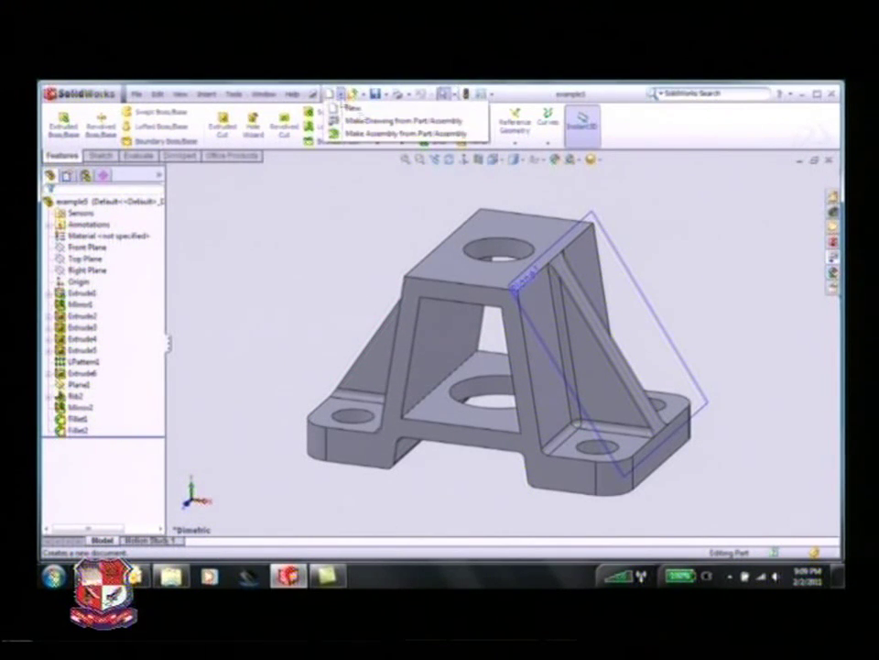
left_click(367, 120)
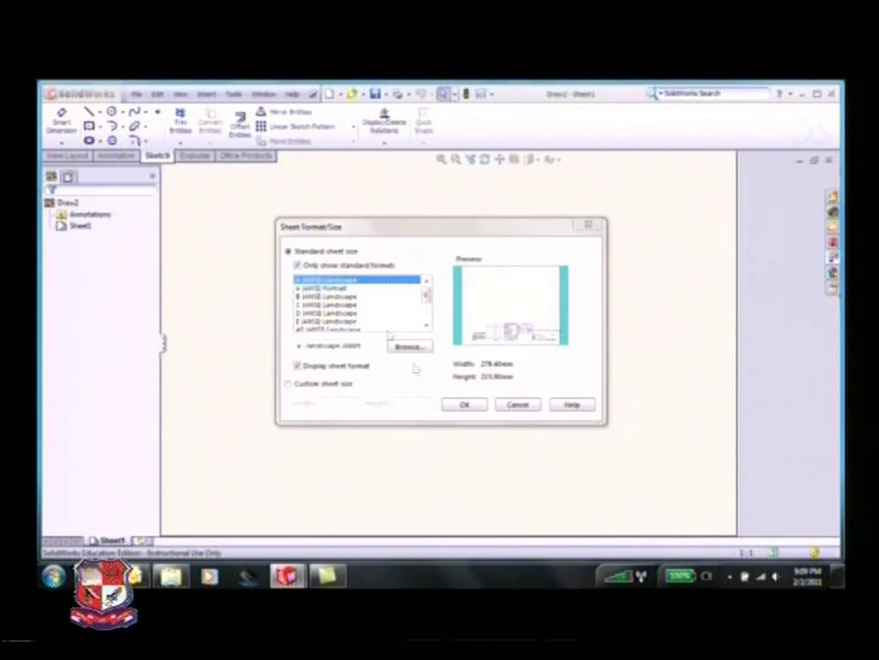
left_click(466, 405)
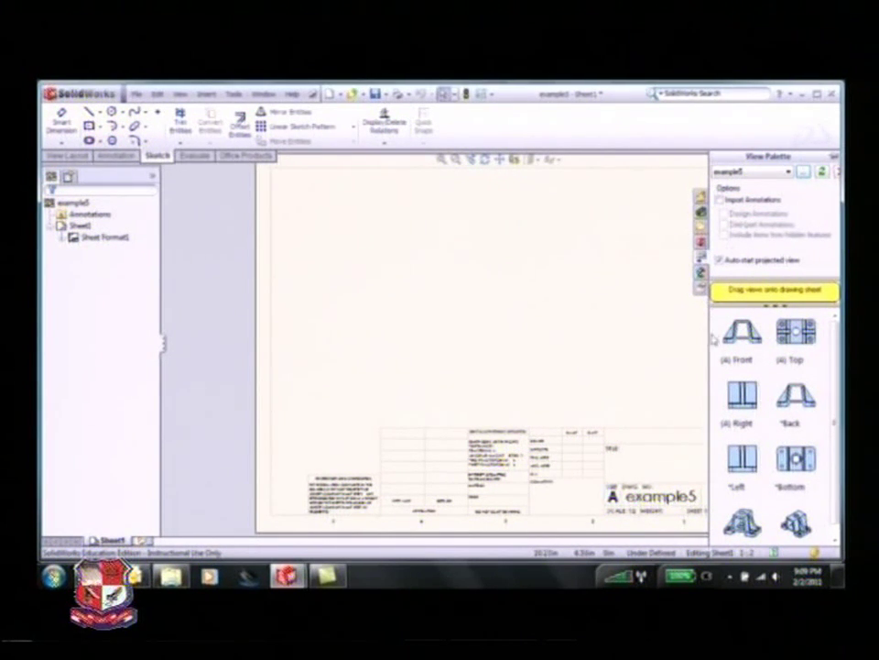
- Place the part's front view at the lower left of the sheet and project right, top and isometric views from it
left_click_drag(743, 336, 393, 365)
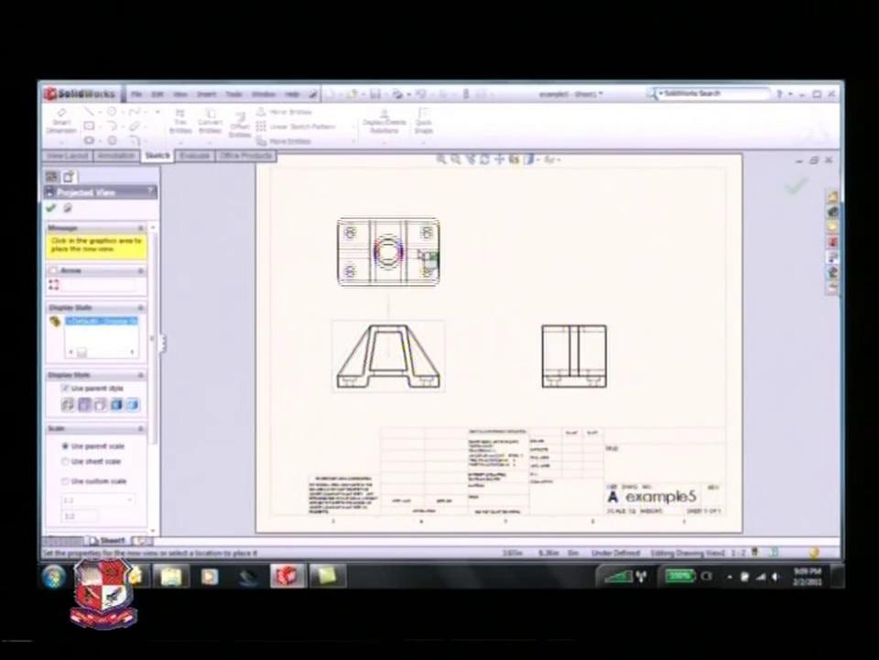
left_click(421, 247)
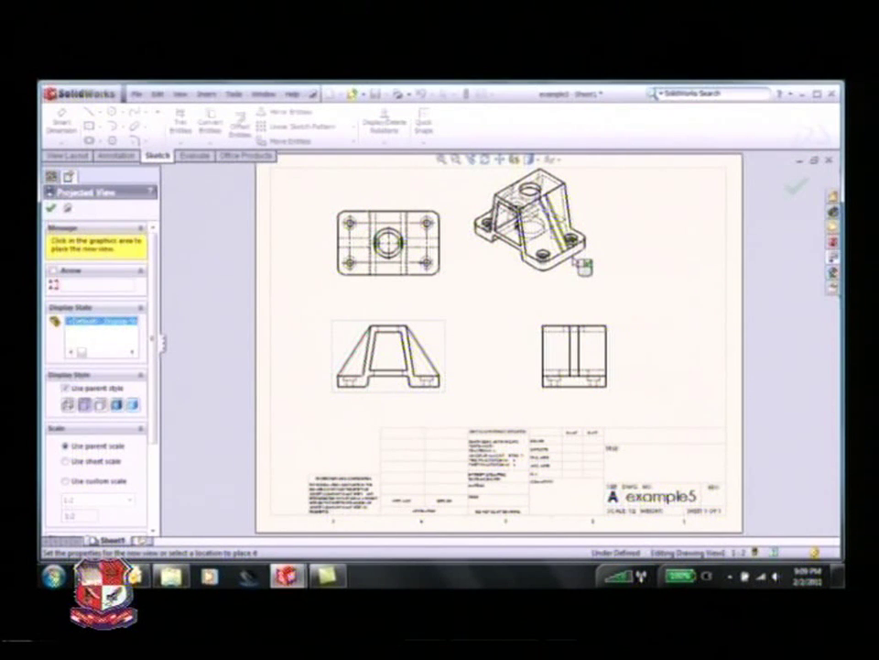
left_click(581, 266)
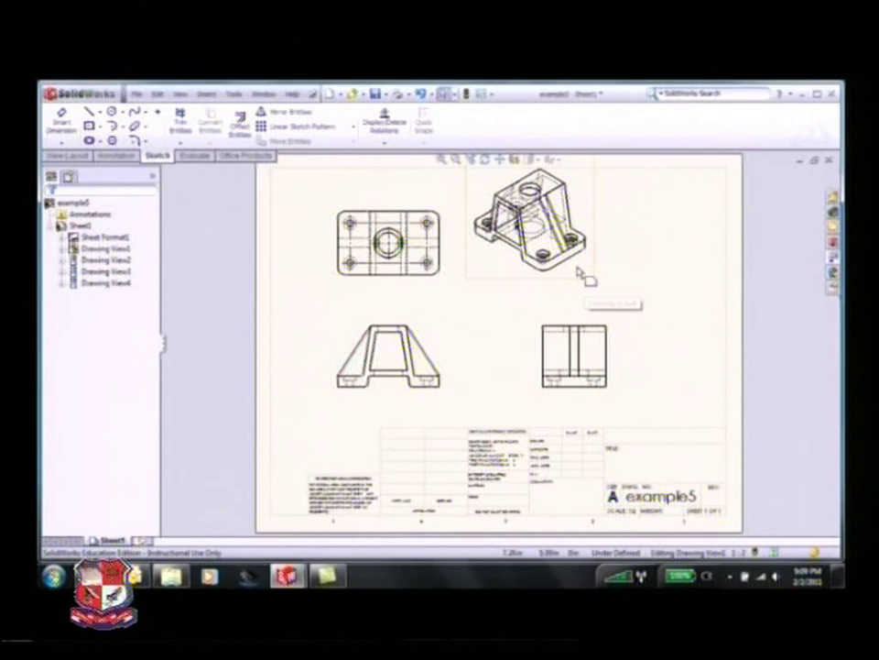
- Reposition the isometric view above the right-side view, clear of the other views, and deselect it
mouse_move(587, 278)
left_mouse_down()
mouse_move(651, 308)
mouse_move(667, 297)
left_mouse_up()
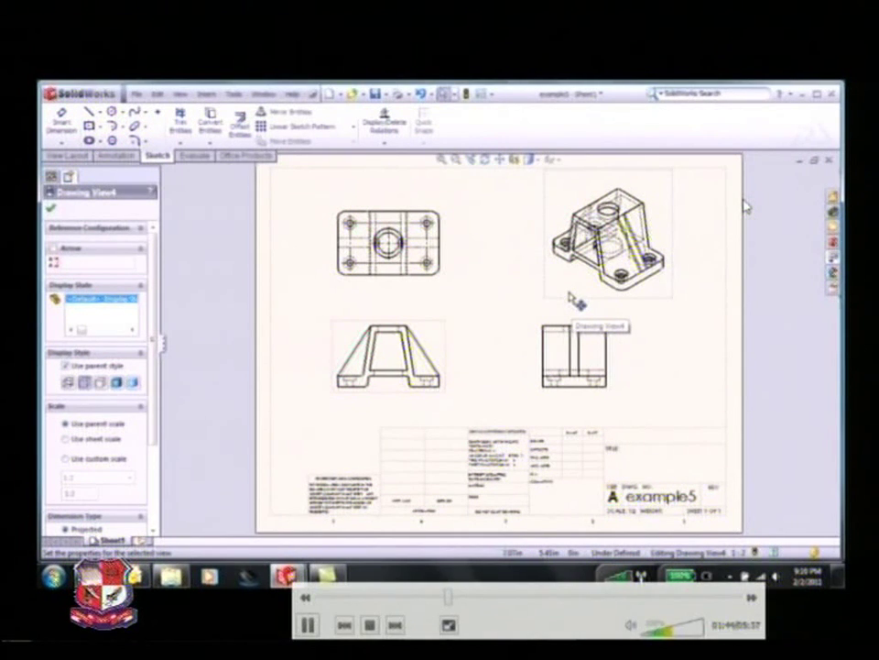
mouse_move(575, 299)
left_mouse_down()
mouse_move(520, 308)
mouse_move(548, 299)
left_mouse_up()
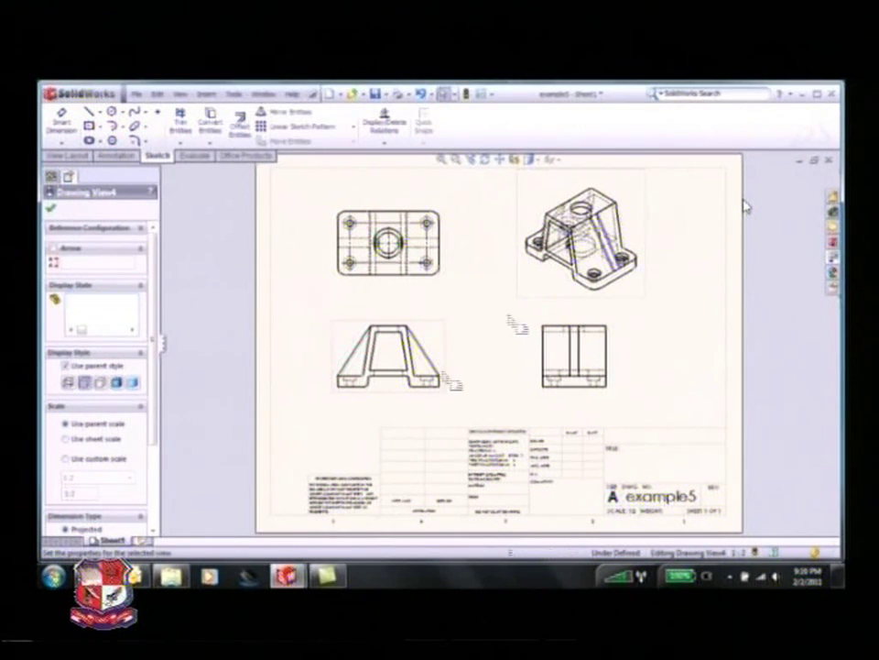
left_click(507, 367)
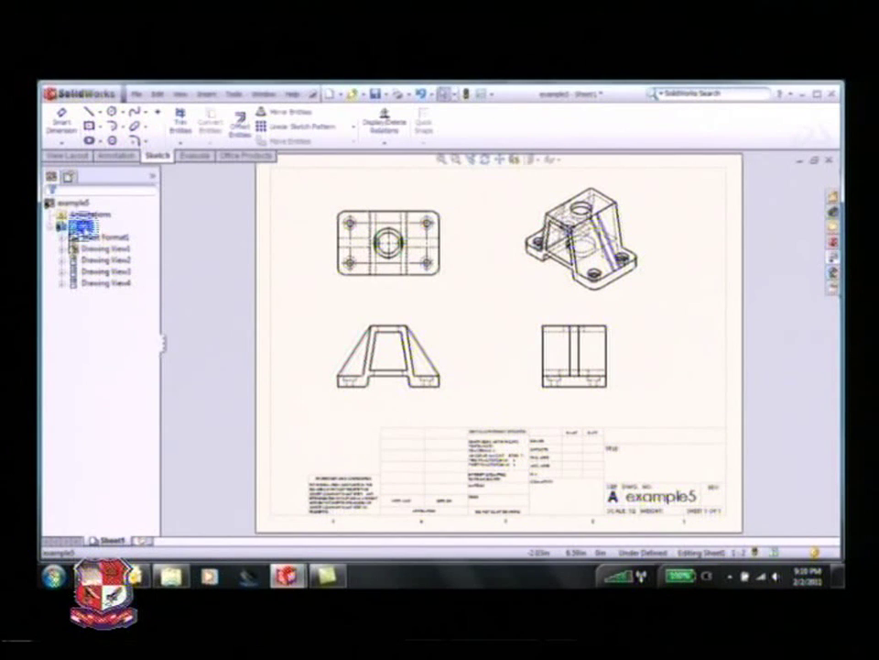
- Set the drawing sheet's type of projection to third angle in the properties of Sheet1
right_click(82, 229)
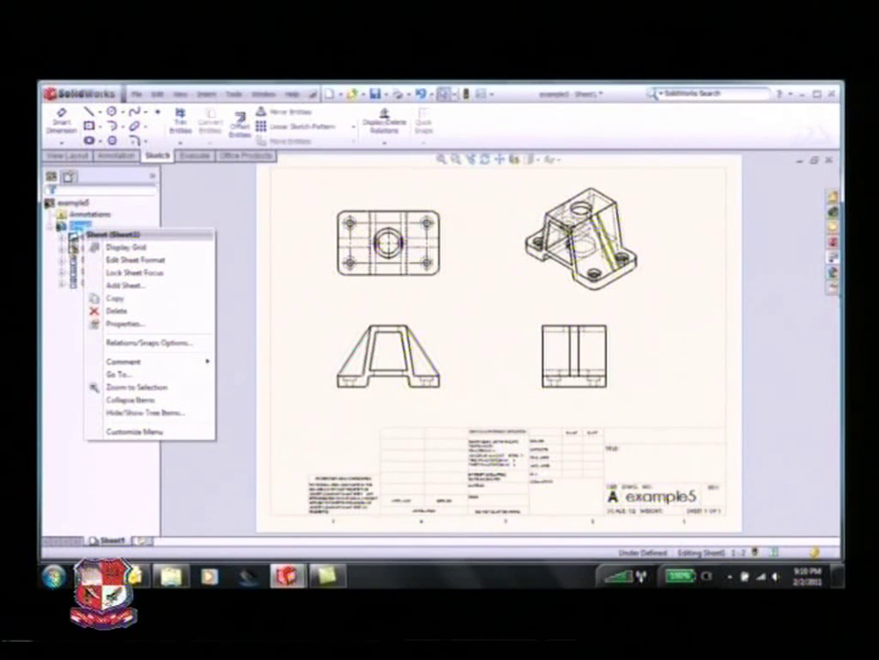
left_click(127, 324)
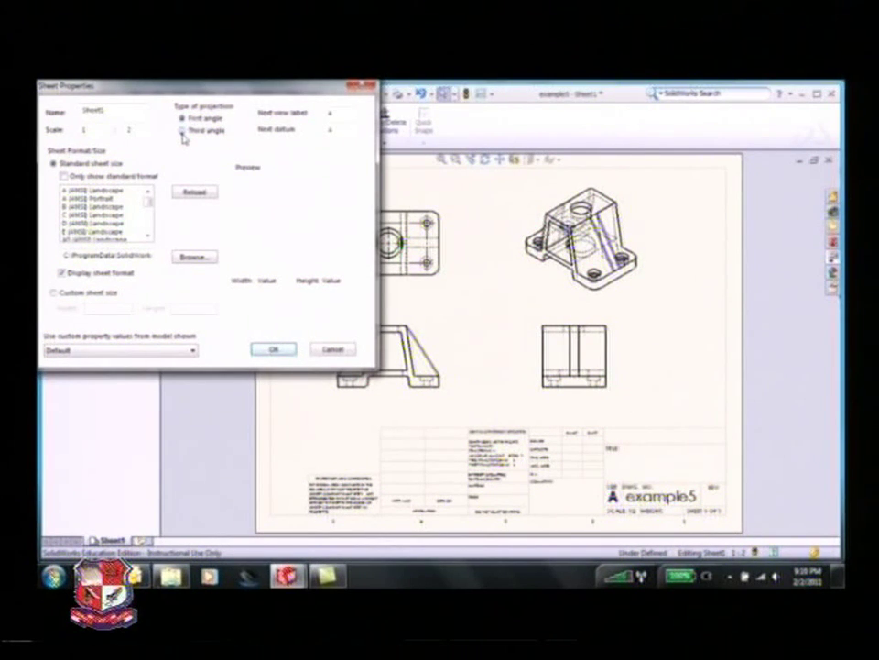
left_click(272, 350)
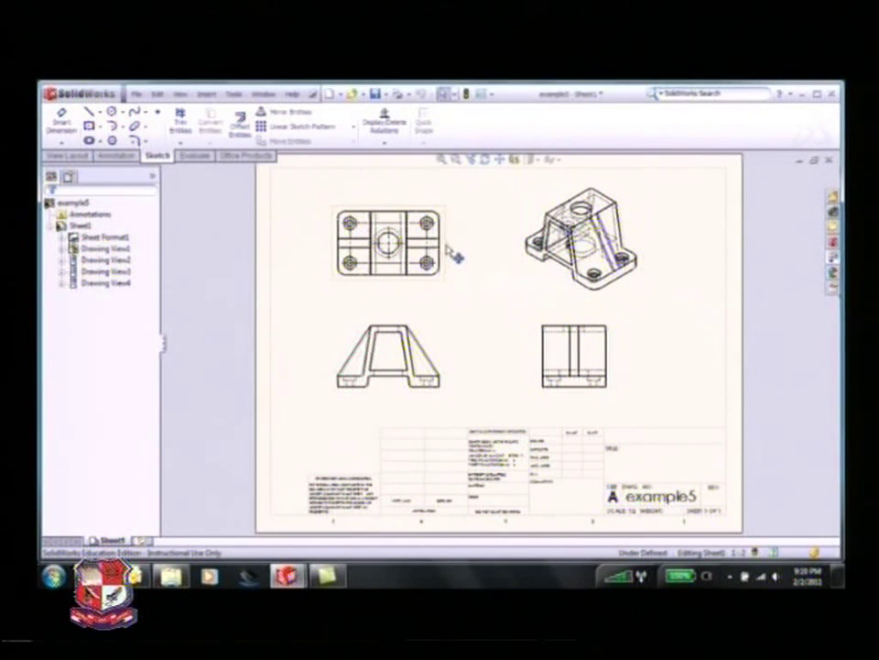
- Add a Smart Dimension for the base's overall width above the top view and delete that dimension
left_click(117, 156)
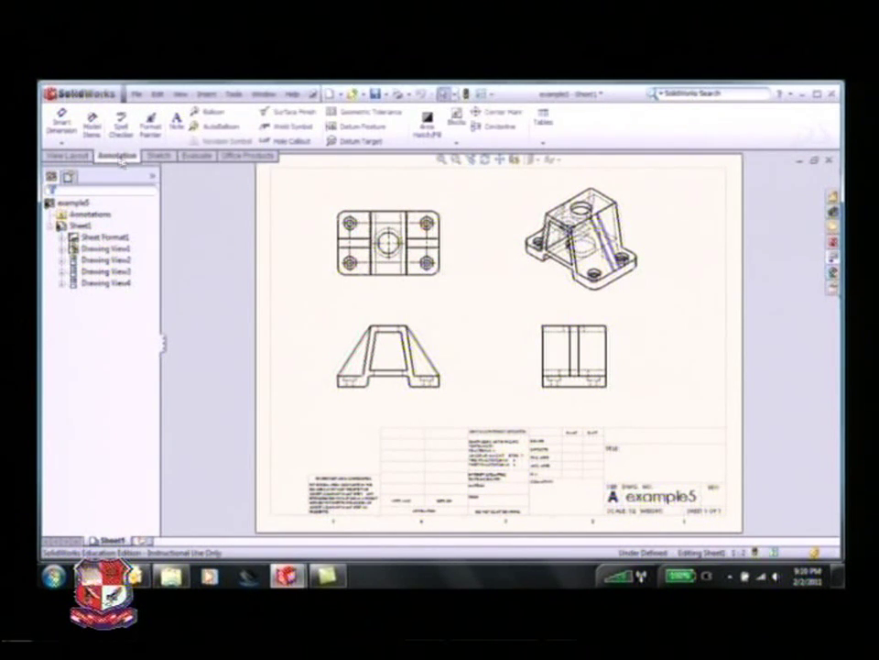
left_click(63, 129)
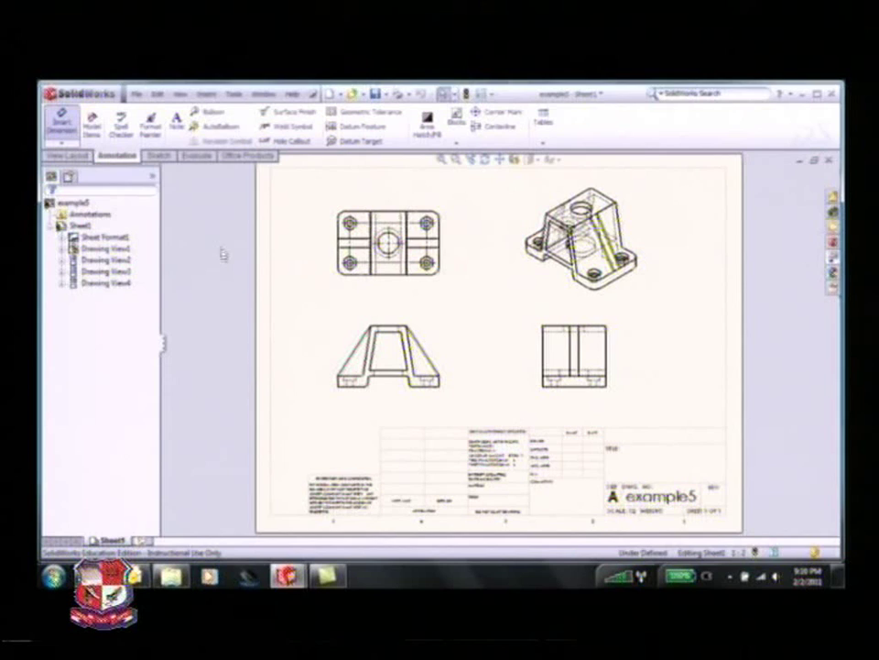
left_click(339, 231)
left_click(445, 236)
left_click(400, 198)
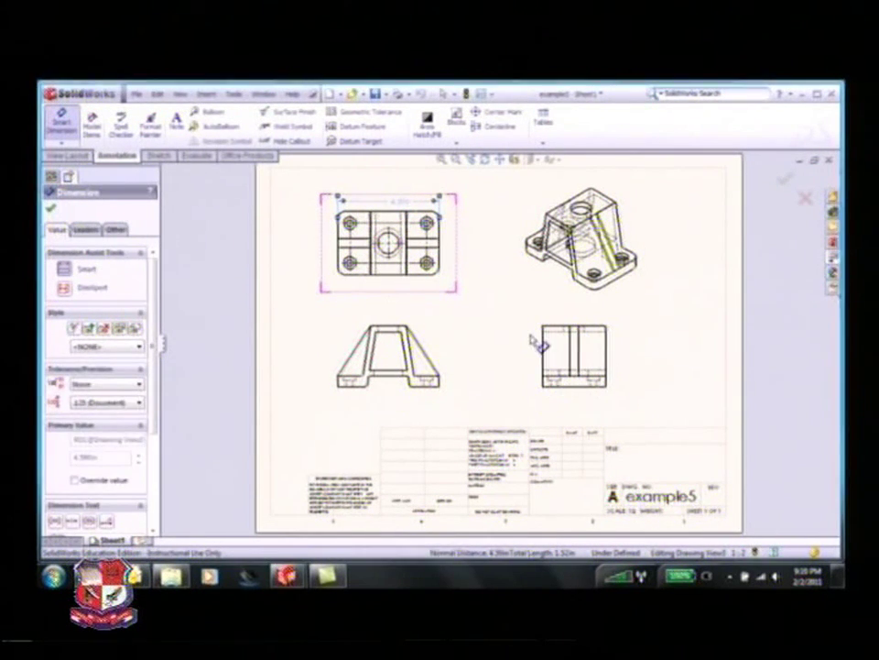
left_click(491, 324)
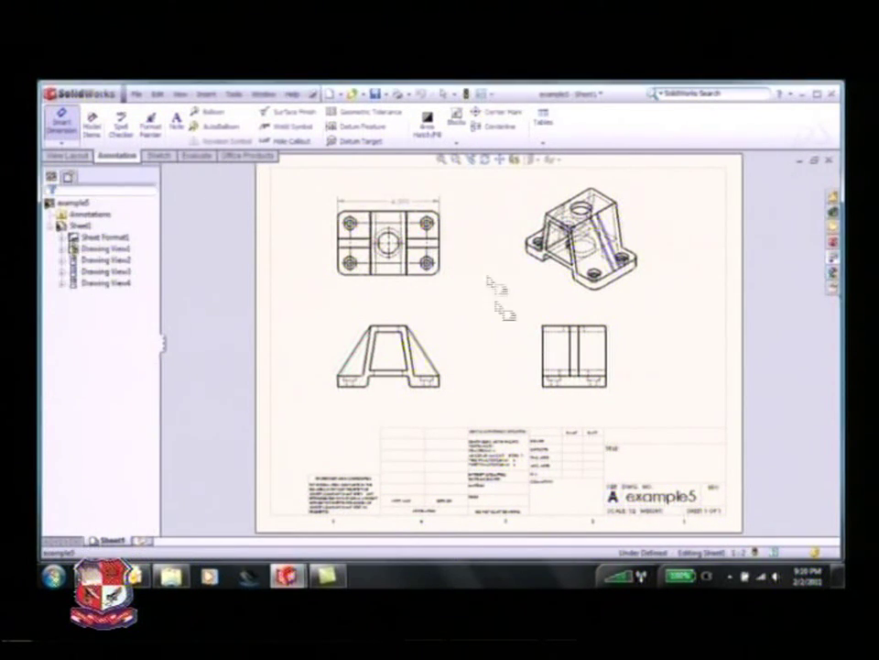
left_click(404, 214)
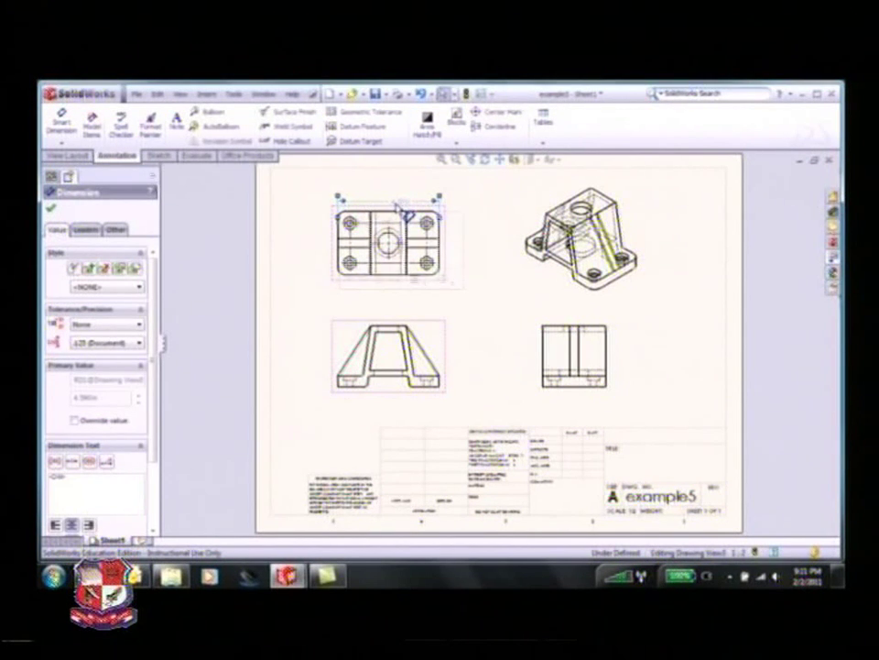
key("Delete")
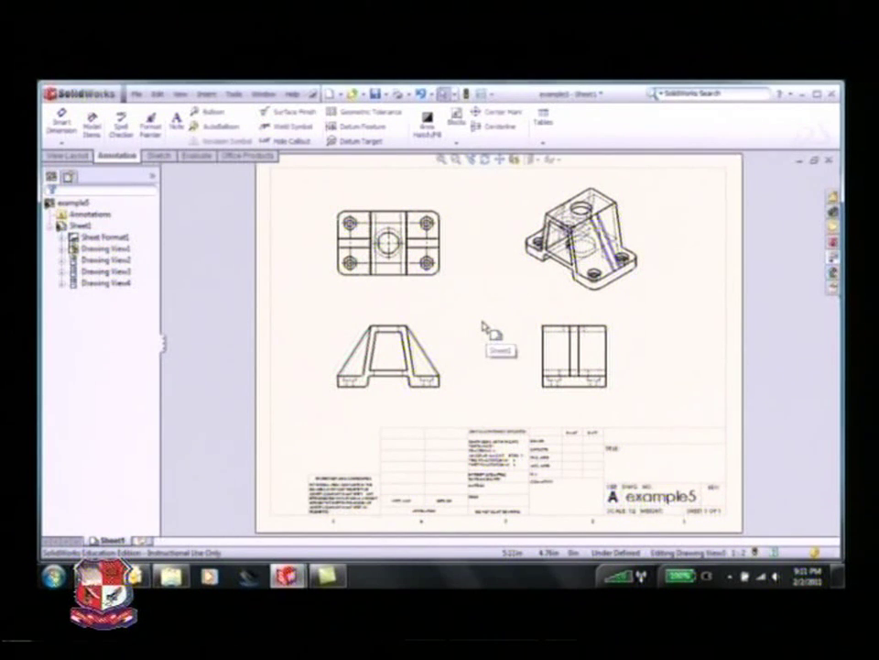
- Insert model items from the entire model into all views, with dimensions both marked and not marked for drawing and duplicates eliminated
left_click(92, 122)
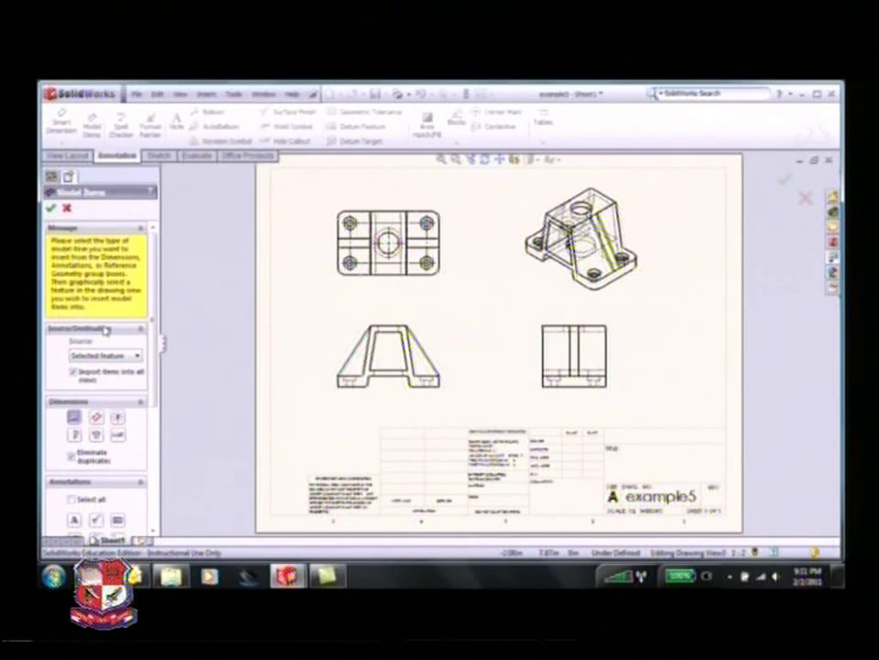
left_click(107, 356)
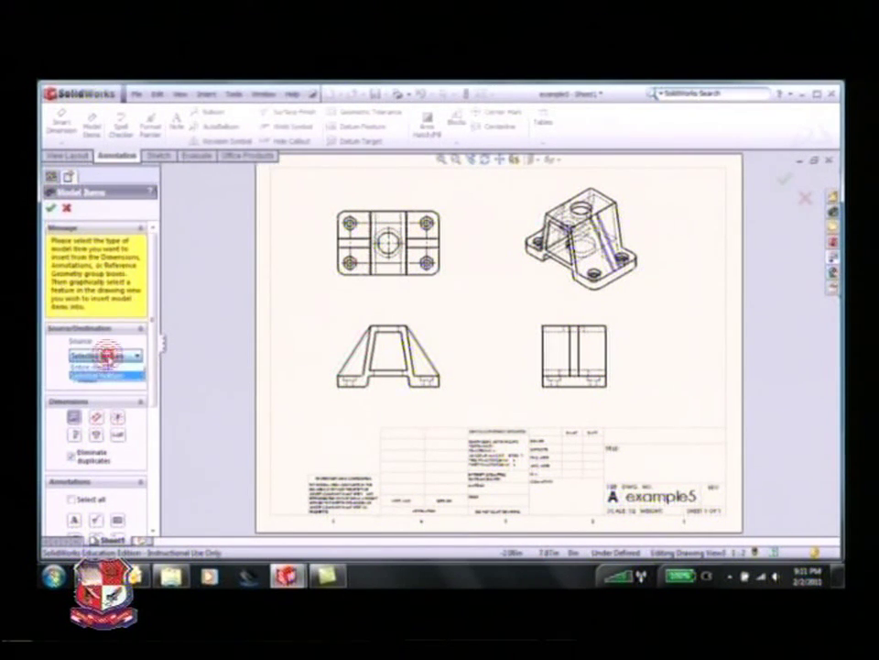
left_click(112, 368)
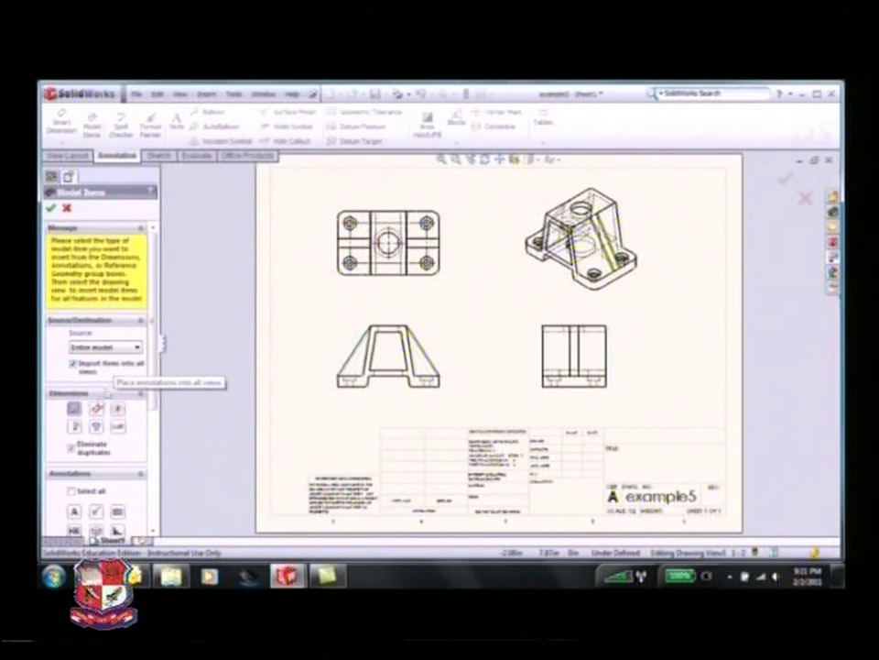
left_click(74, 410)
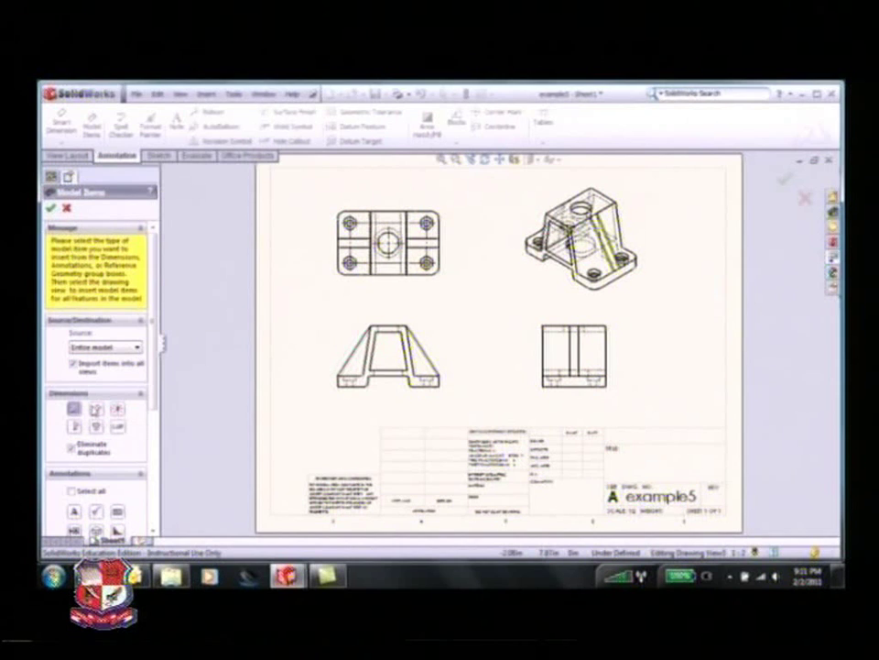
left_click(96, 410)
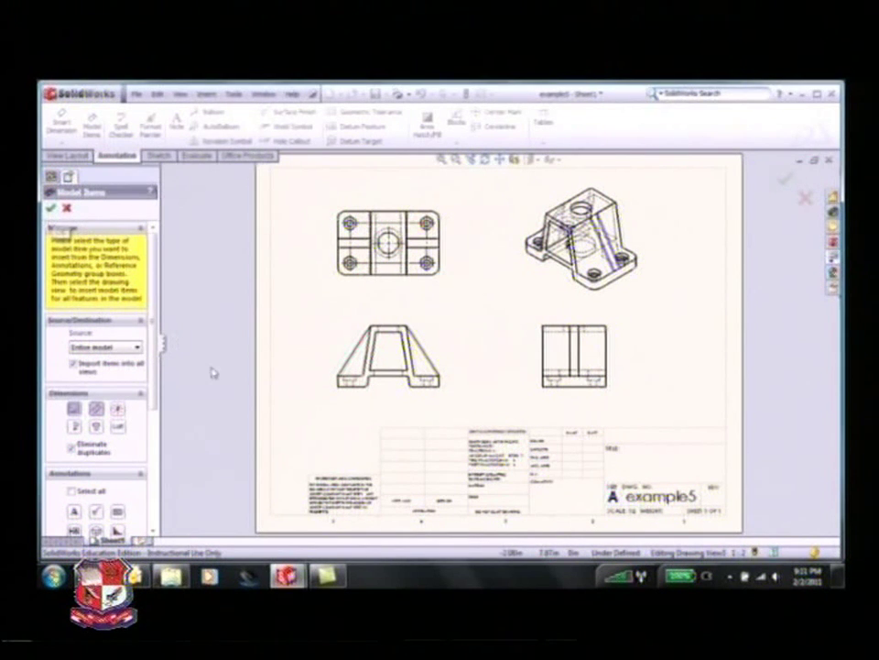
scroll(154, 366, "down", 5)
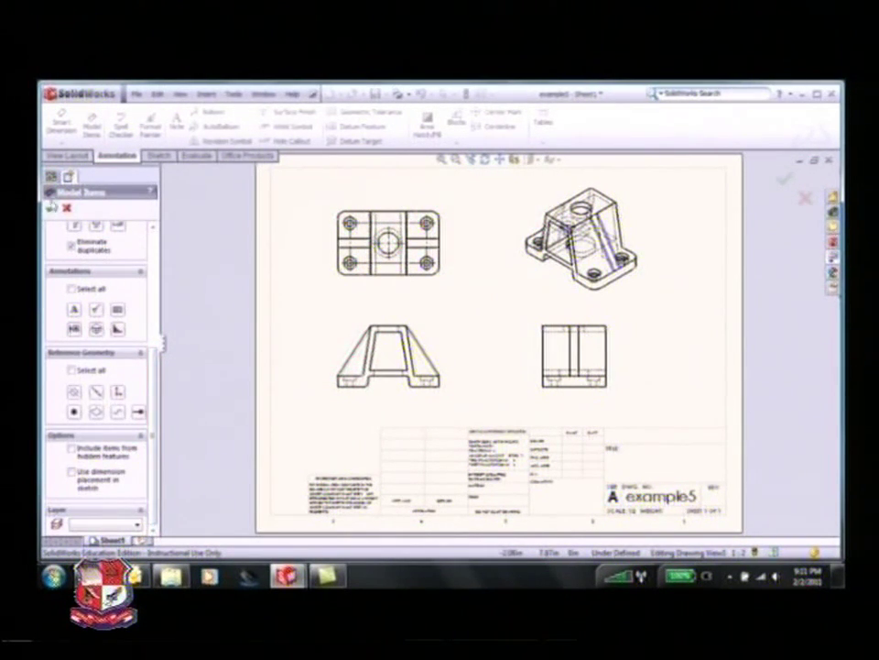
left_click(52, 209)
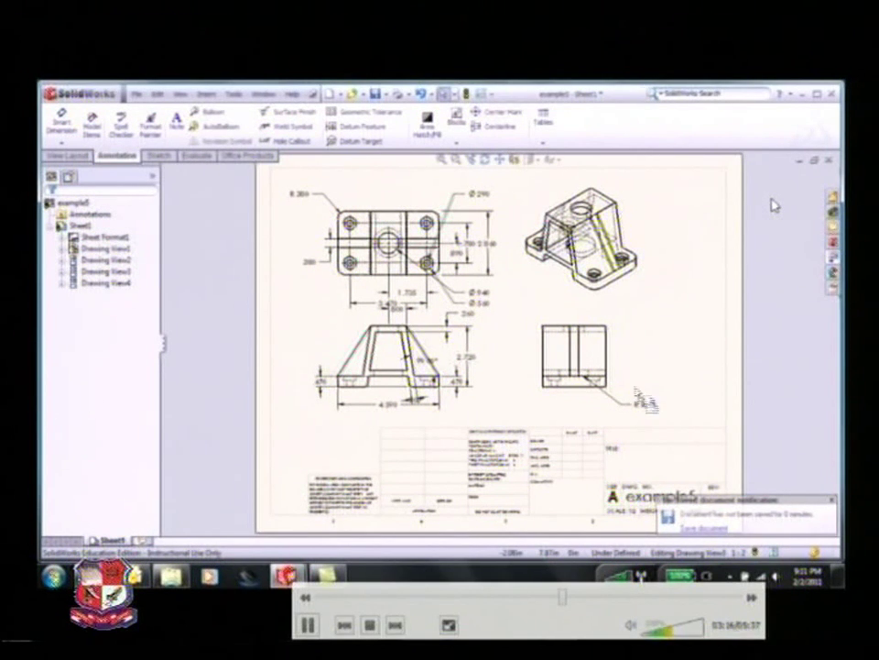
- Reposition the fillet radius dimension beside the right-side view and move the Ø.940 hole dimension near the top view
left_click(637, 401)
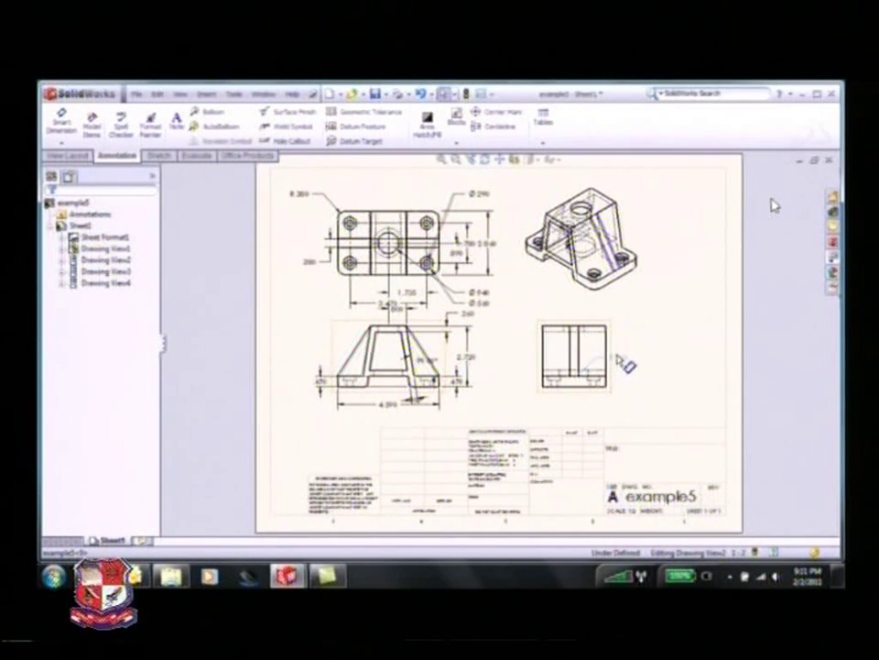
left_click(610, 354)
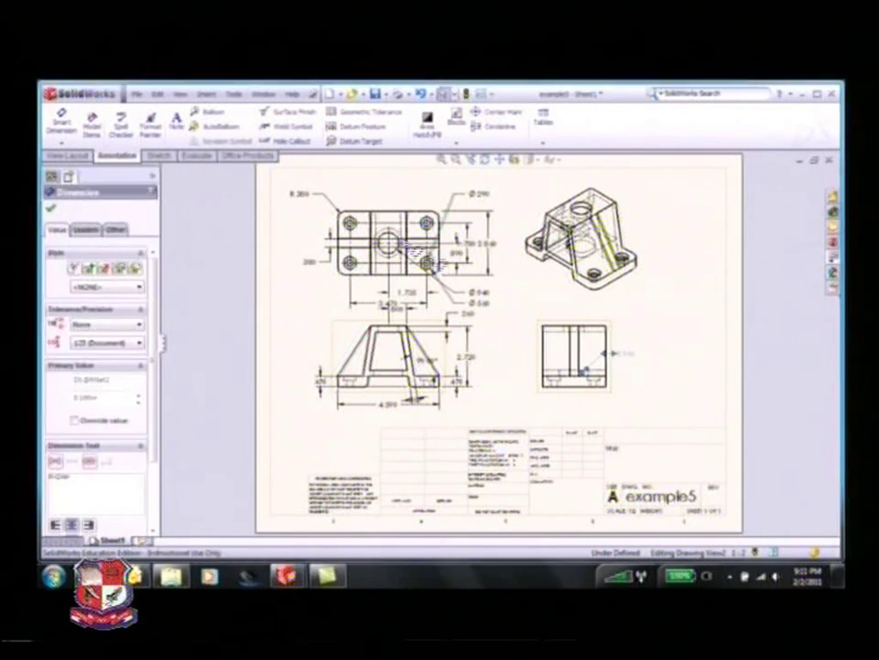
left_click(473, 291)
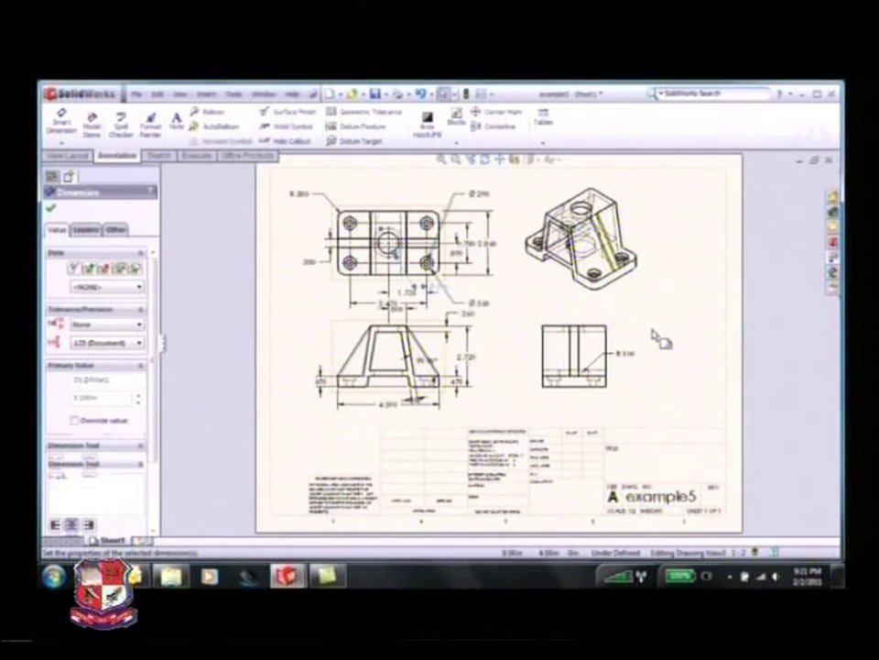
- Append the text TYP to the R.100 fillet dimension on the right-side view
left_click(627, 357)
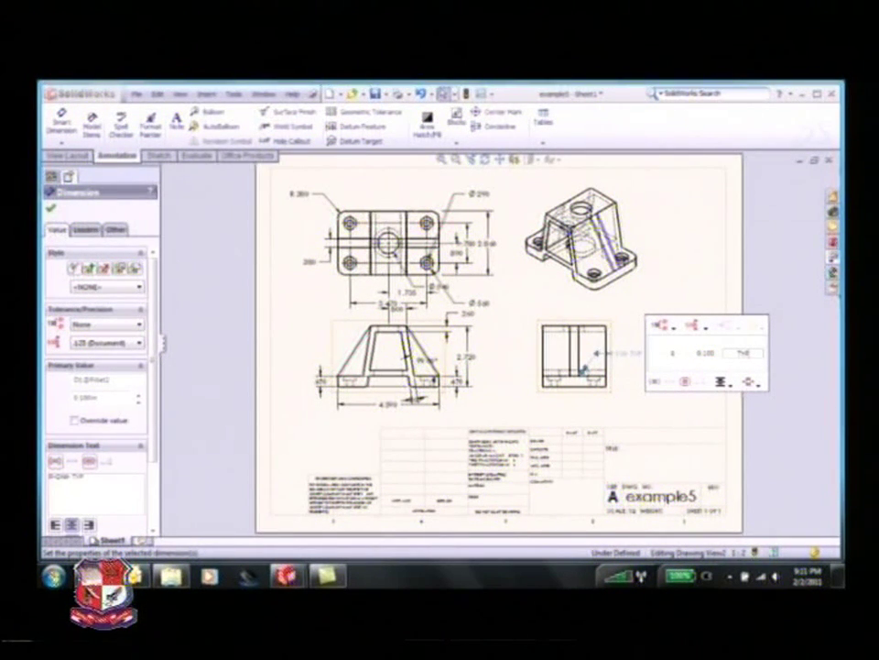
left_click(715, 394)
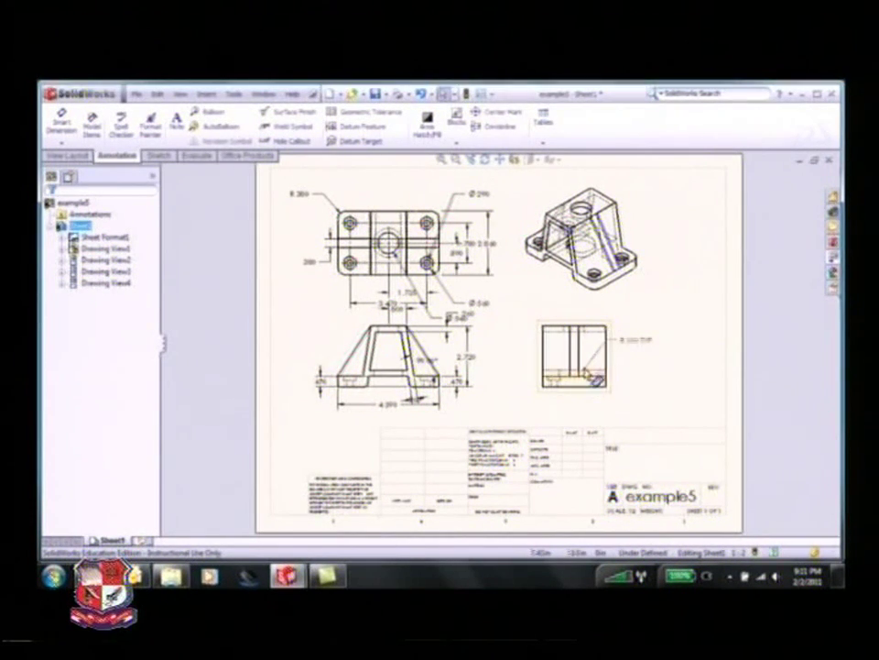
scroll(591, 376, "up", 5)
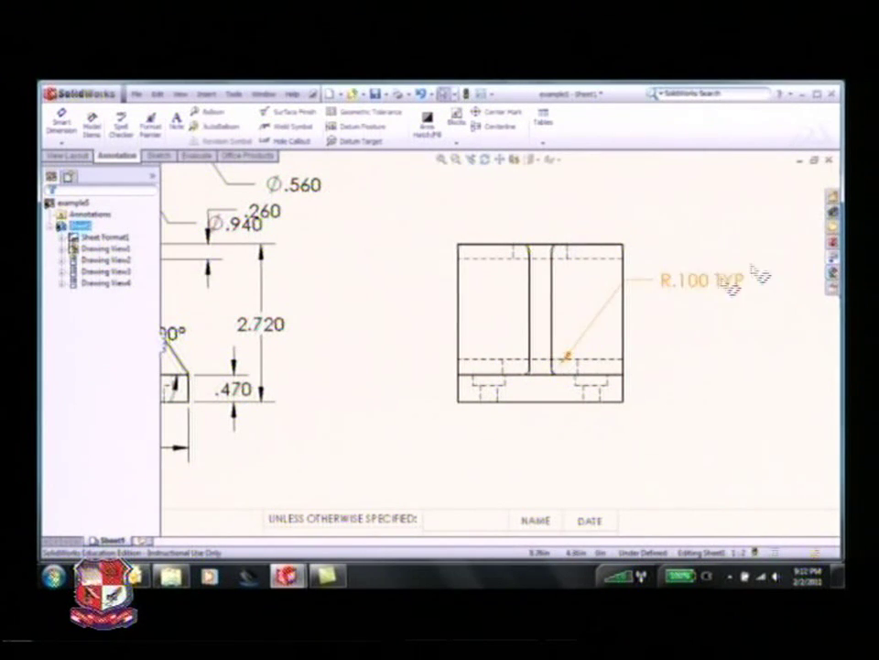
scroll(724, 295, "down", 1)
scroll(723, 296, "down", 3)
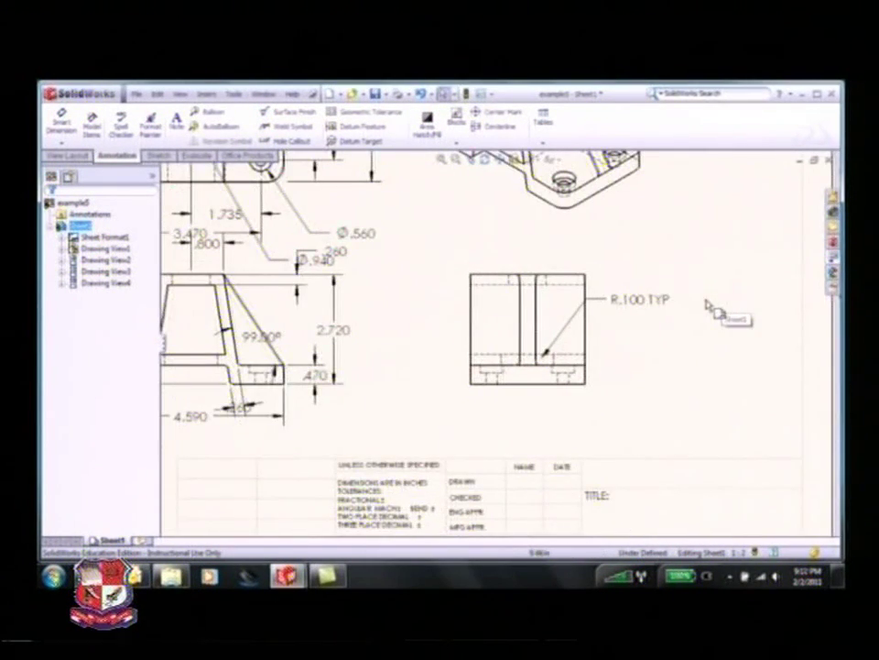
scroll(766, 316, "down", 2)
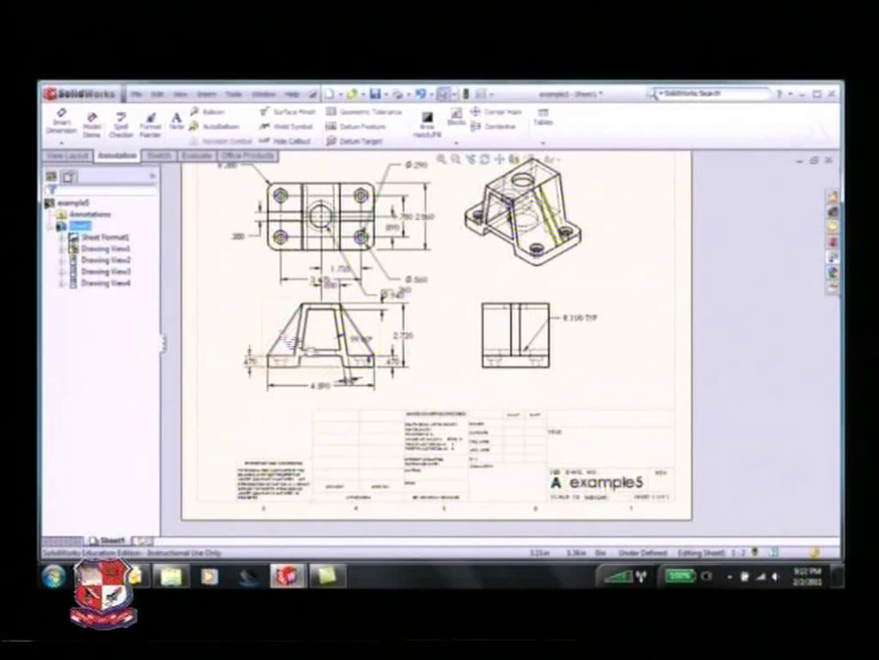
- Space the views apart by moving the top view up and the front view down, and move the front view's left .470 dimension outward
scroll(216, 192, "up", 1)
key("f")
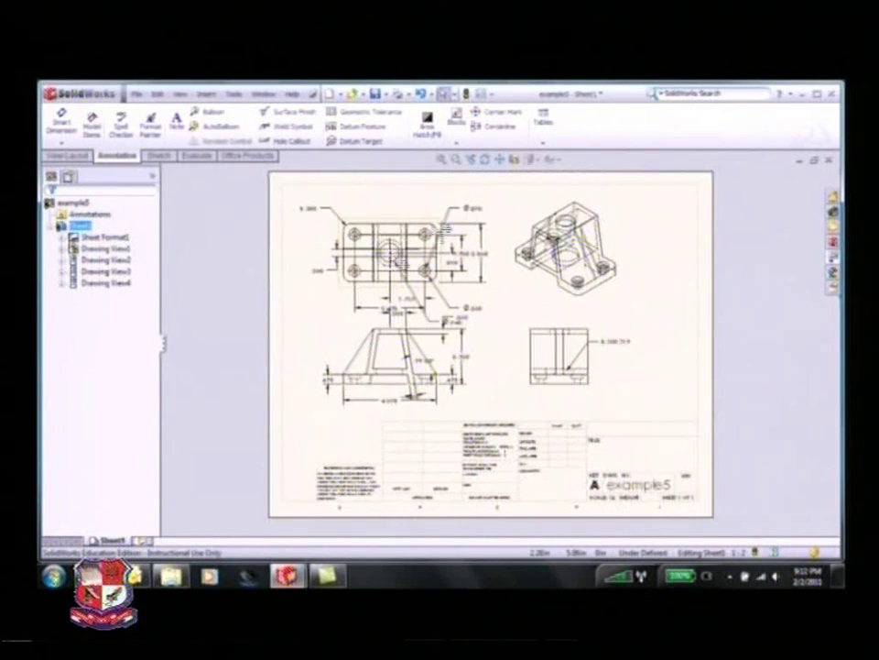
left_click_drag(425, 227, 430, 209)
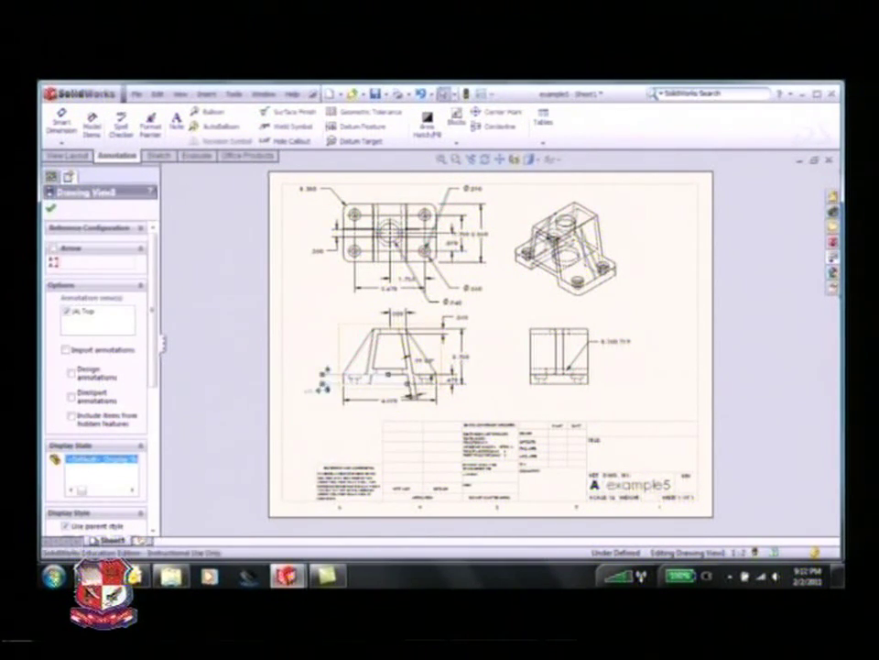
left_click(325, 378)
mouse_move(336, 352)
left_mouse_down()
mouse_move(341, 389)
mouse_move(338, 357)
mouse_move(340, 367)
left_mouse_up()
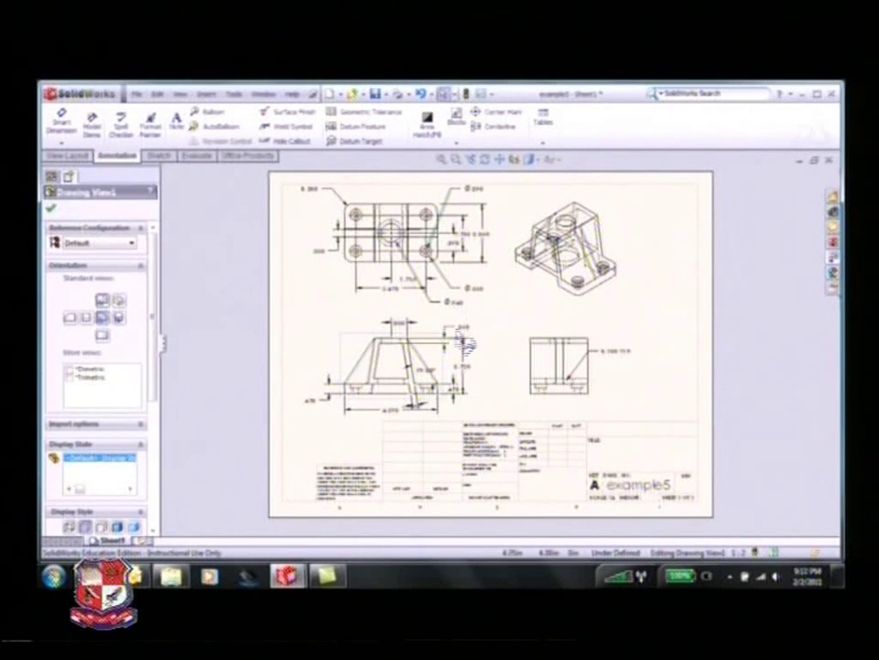
- Set the base height dimension at the right of the front view to .750 in and rebuild the drawing
scroll(431, 339, "down", 1)
scroll(379, 404, "up", 2)
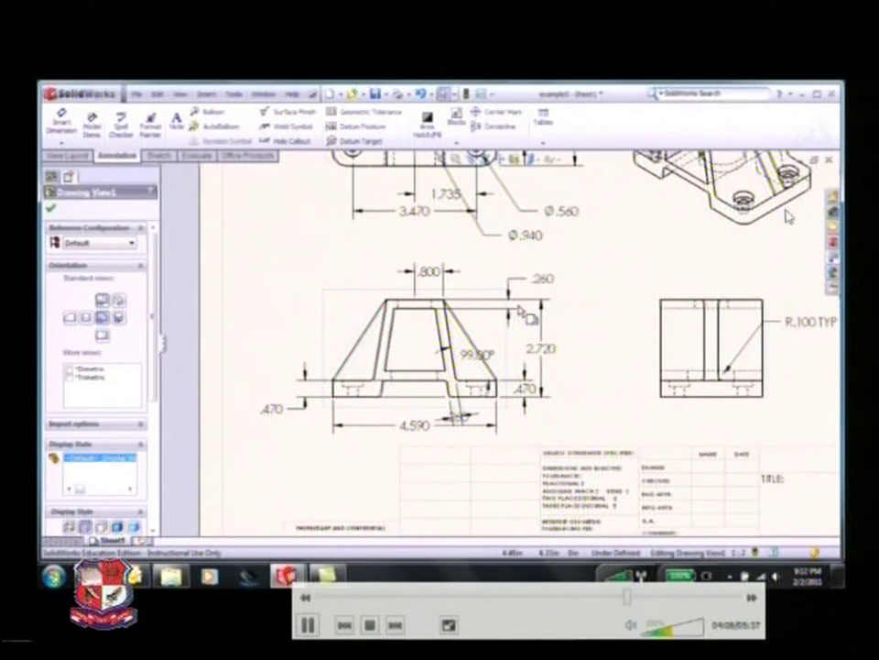
left_click(525, 394)
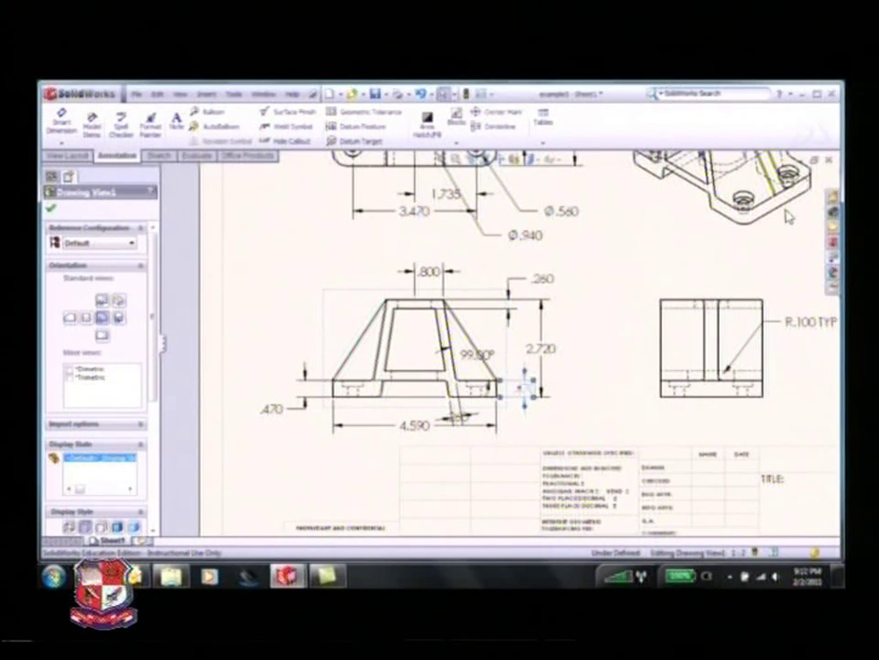
double_click(526, 391)
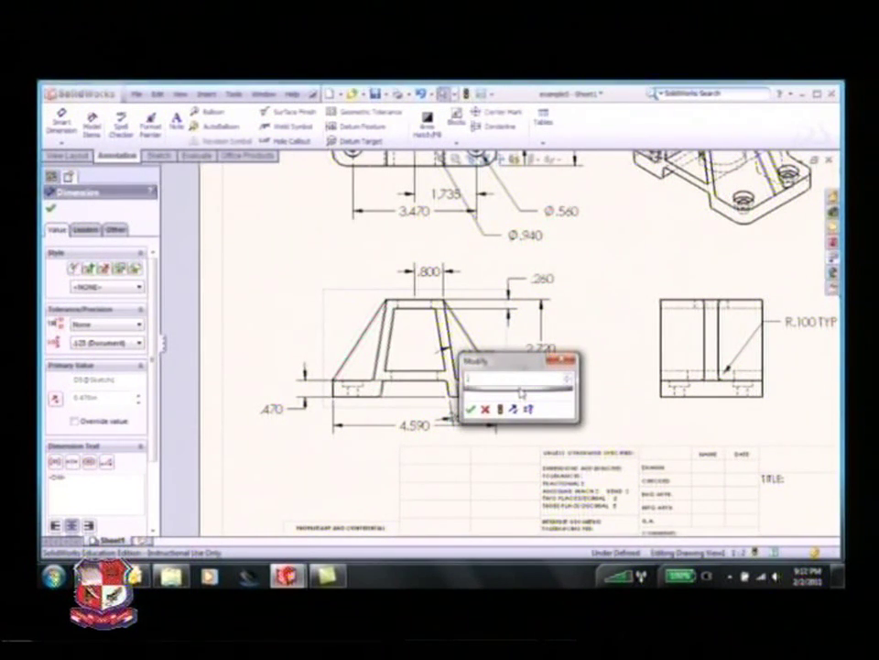
key("Return")
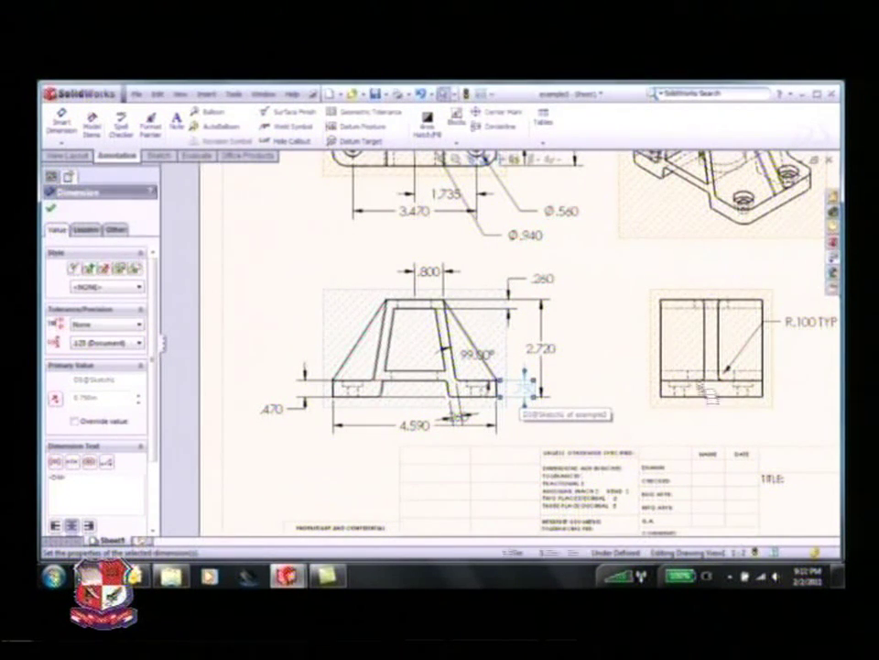
left_click(465, 96)
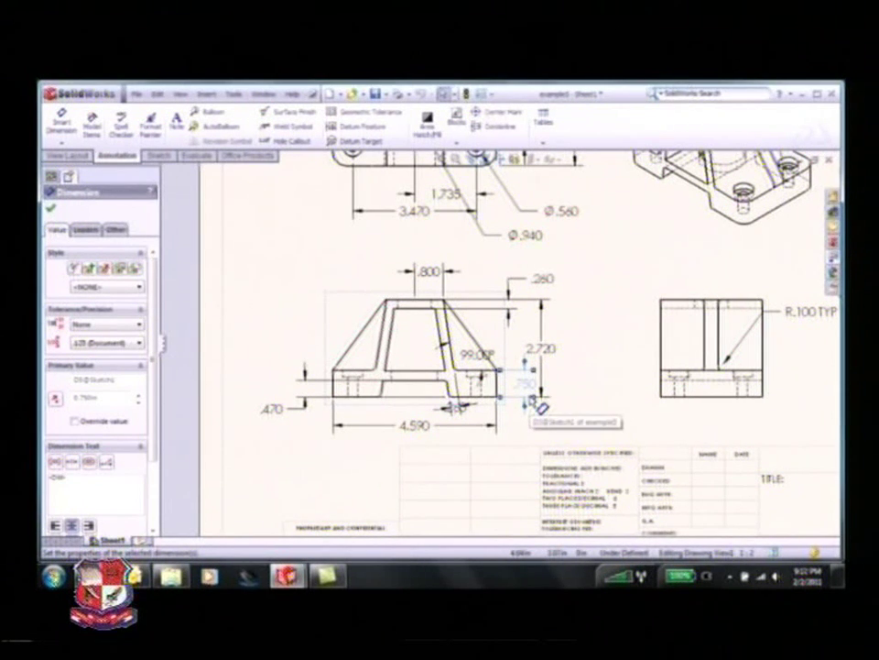
- Switch to the example5 part model to check the base height change, and return to the drawing sheet
left_click(264, 95)
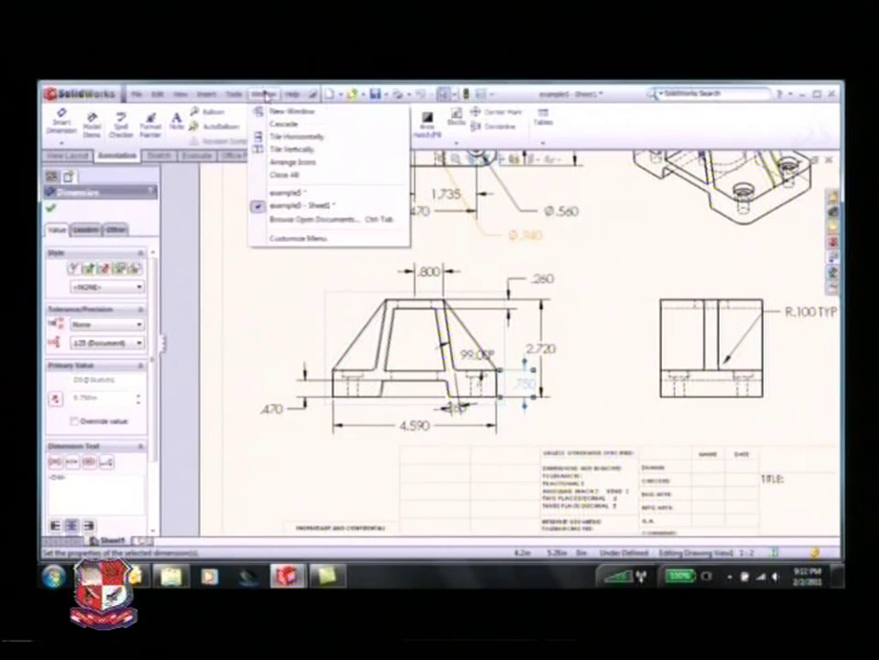
left_click(302, 193)
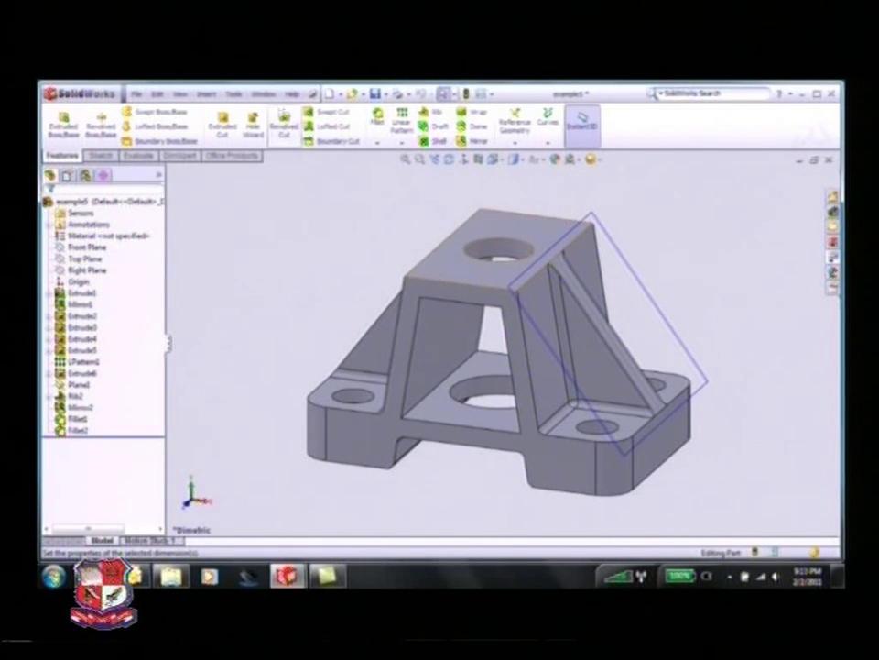
left_click(265, 94)
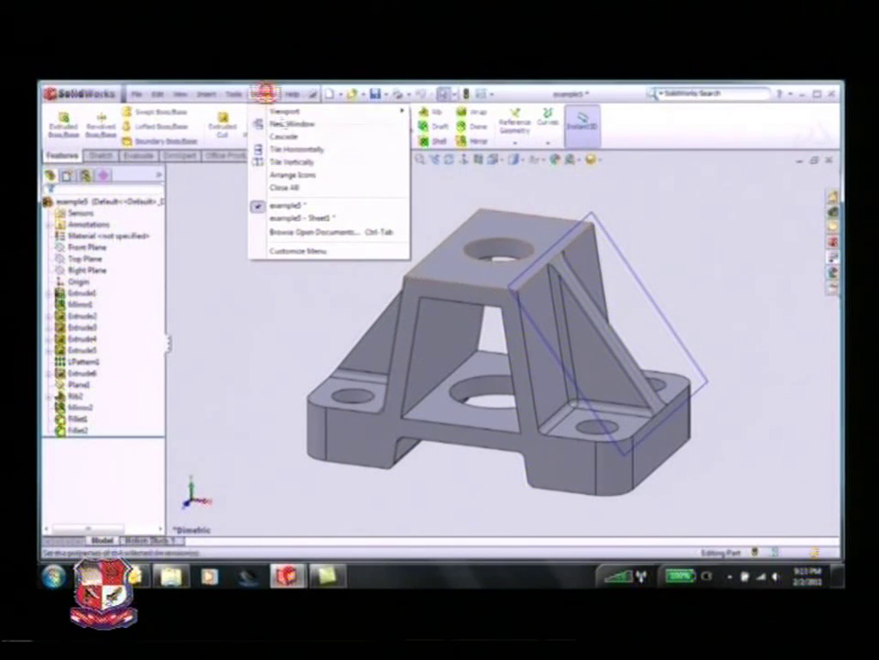
left_click(307, 217)
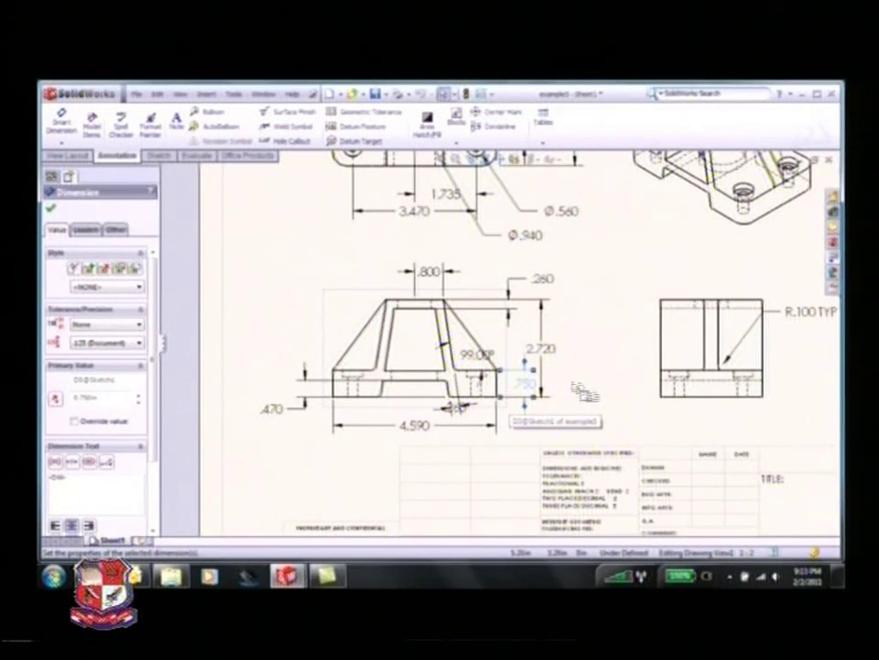
- Move the front view's 2.720 height dimension outward, the lower .260 thickness dimension to the left, and the 99° angle dimension clear of the rib
left_click(548, 354)
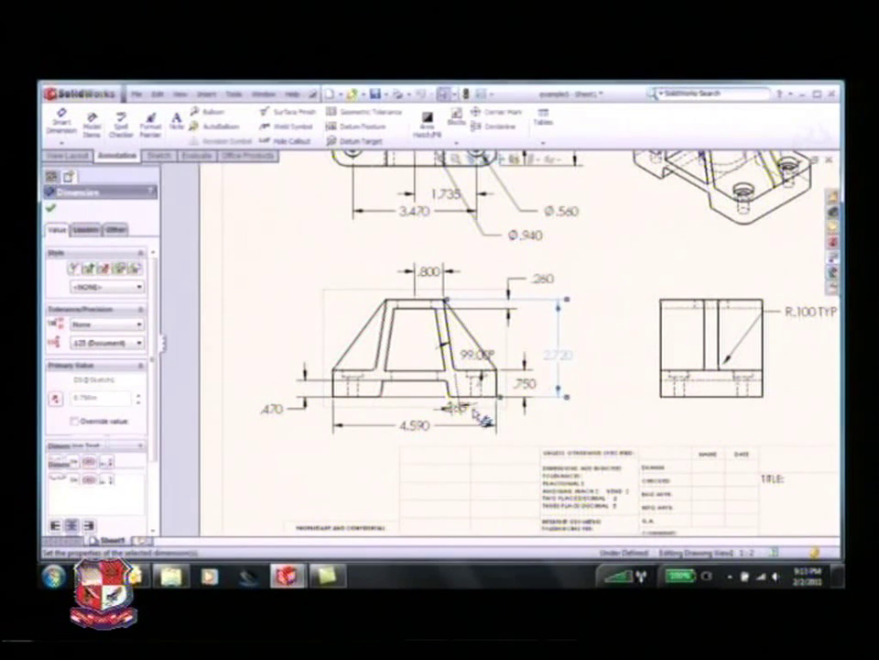
left_click_drag(453, 411, 434, 410)
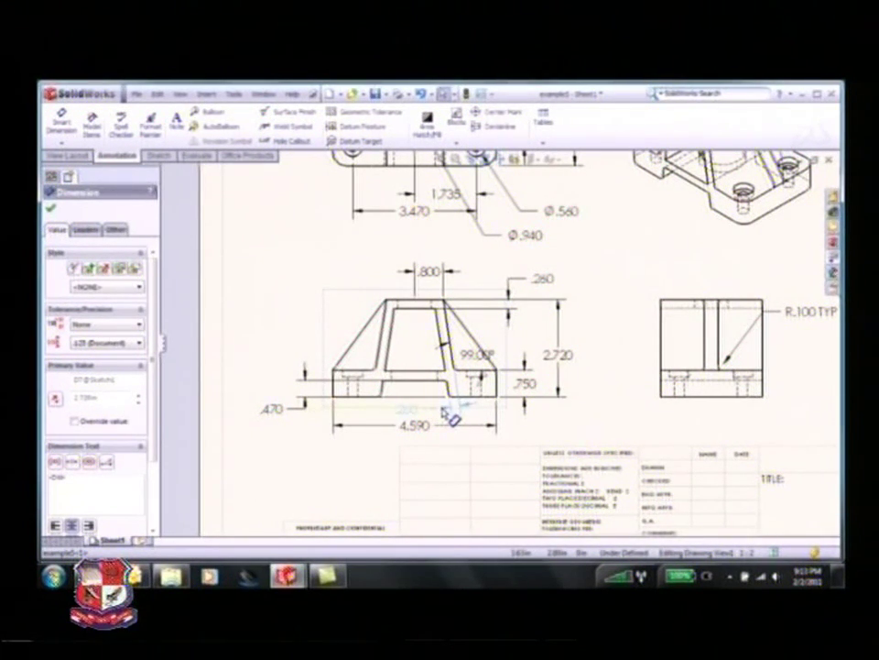
left_click(559, 417)
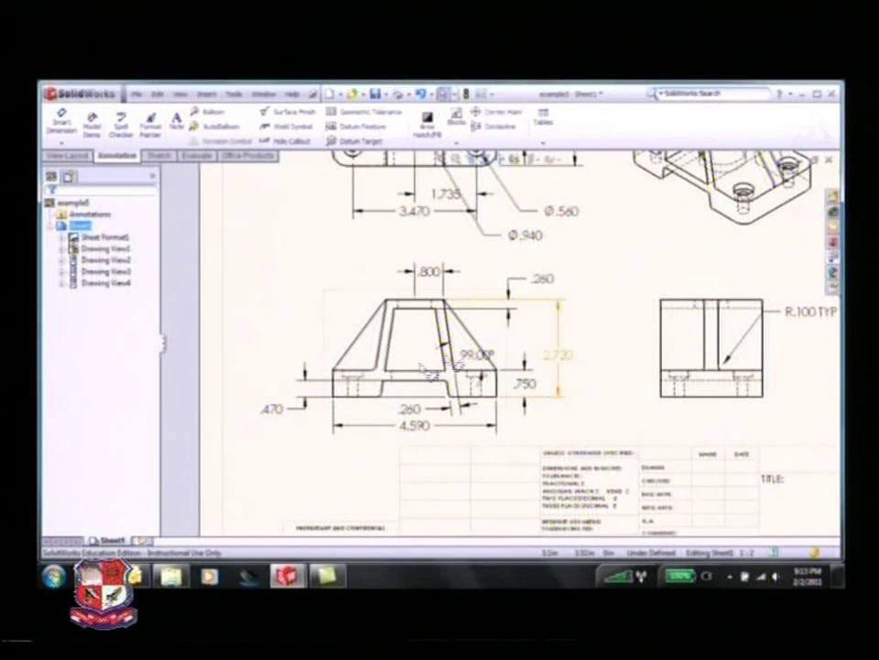
left_click(469, 353)
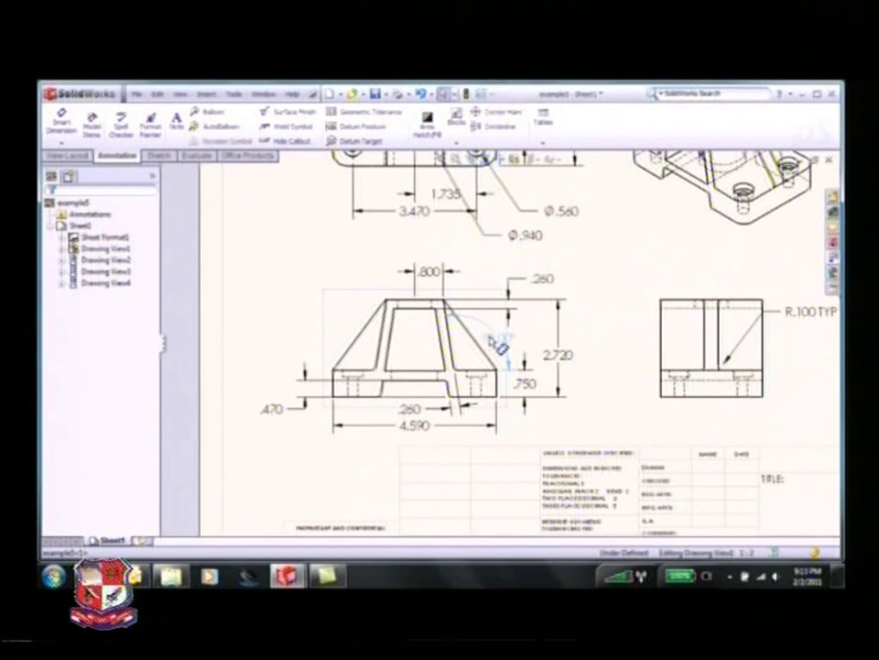
left_click(595, 382)
- Save the example5 drawing together with the modified part it references
key("z")
key("z")
key("z")
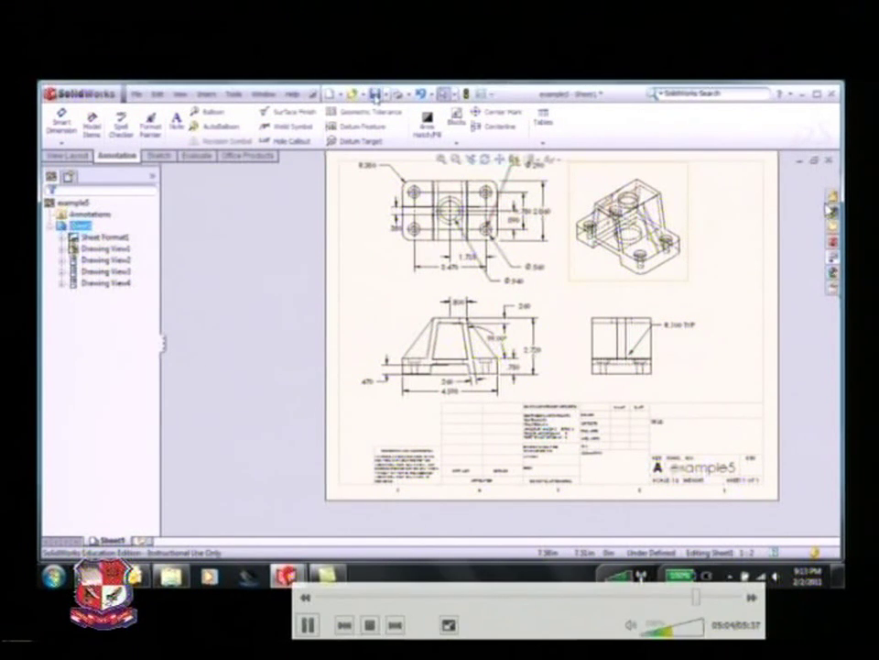
left_click(375, 94)
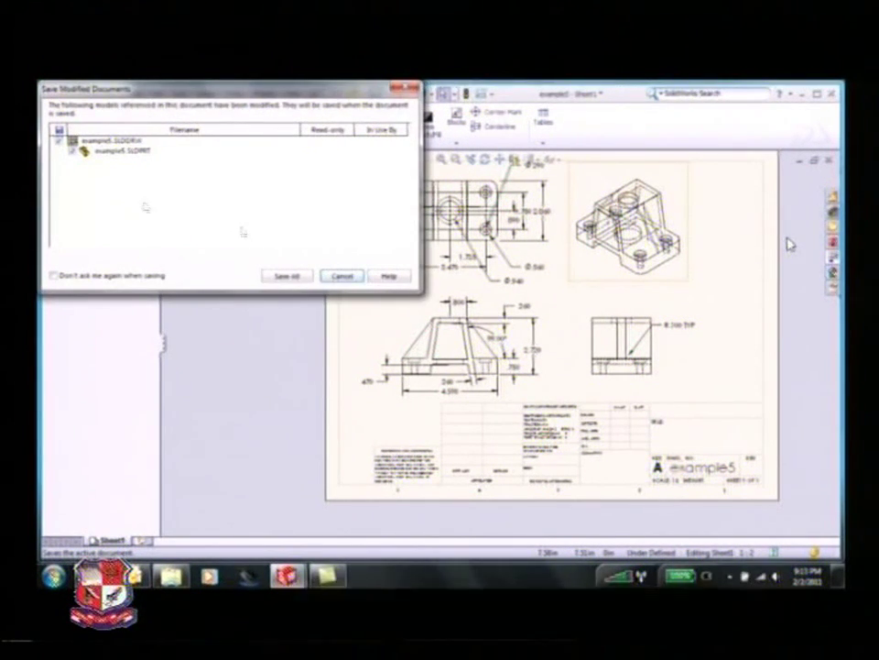